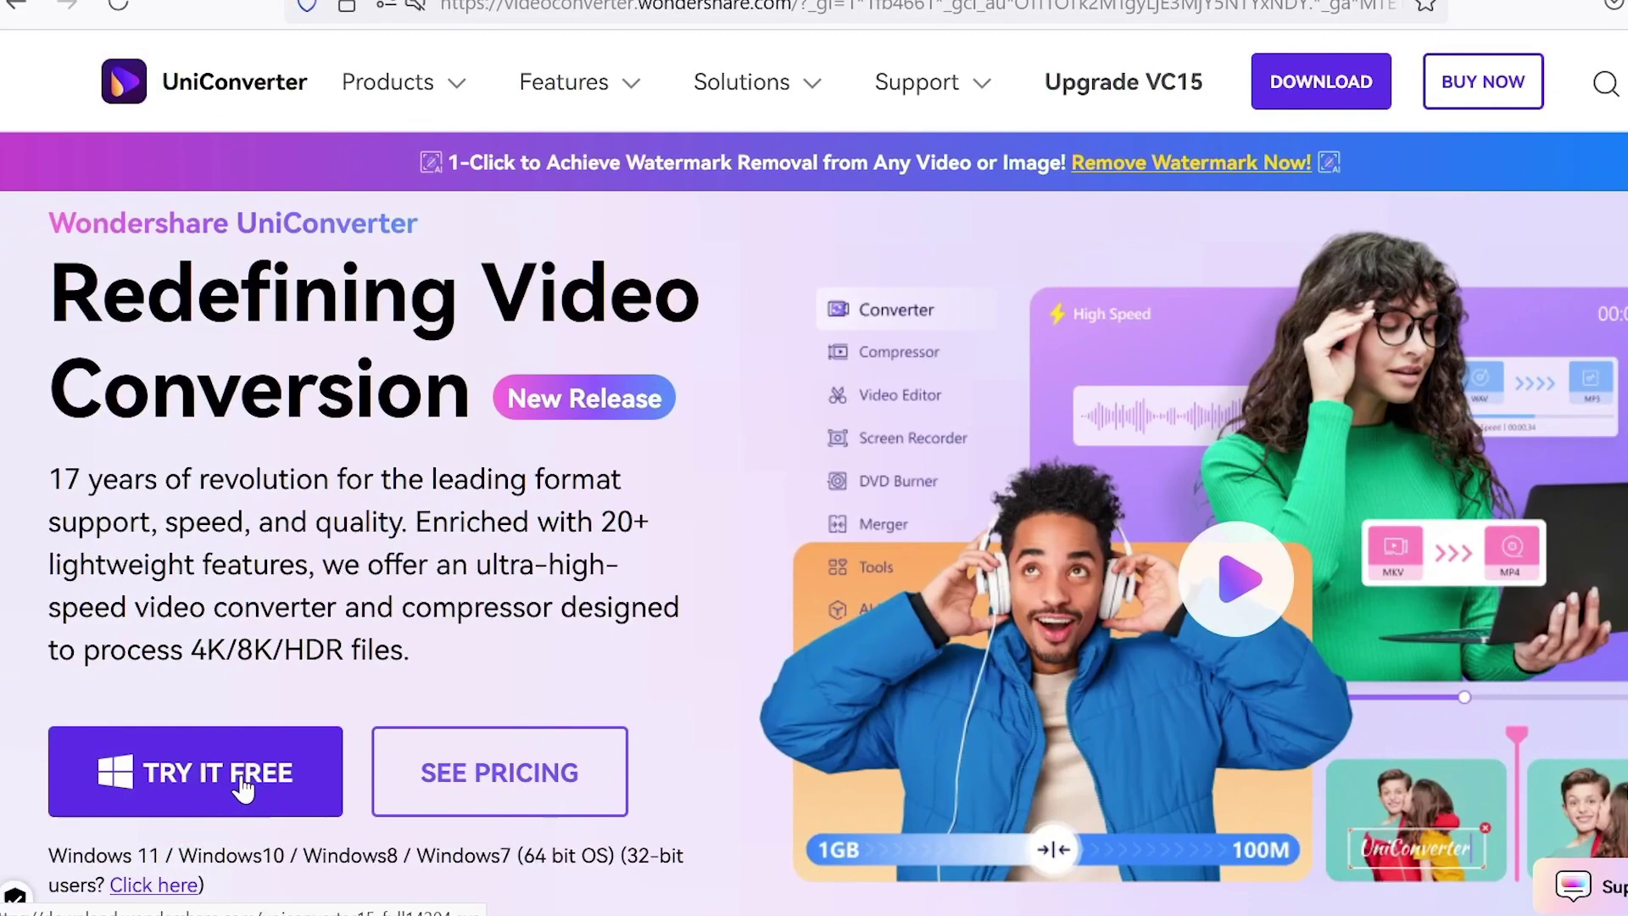
Step: Review the pricing plan comparison down to the AI Tools credits
click(430, 772)
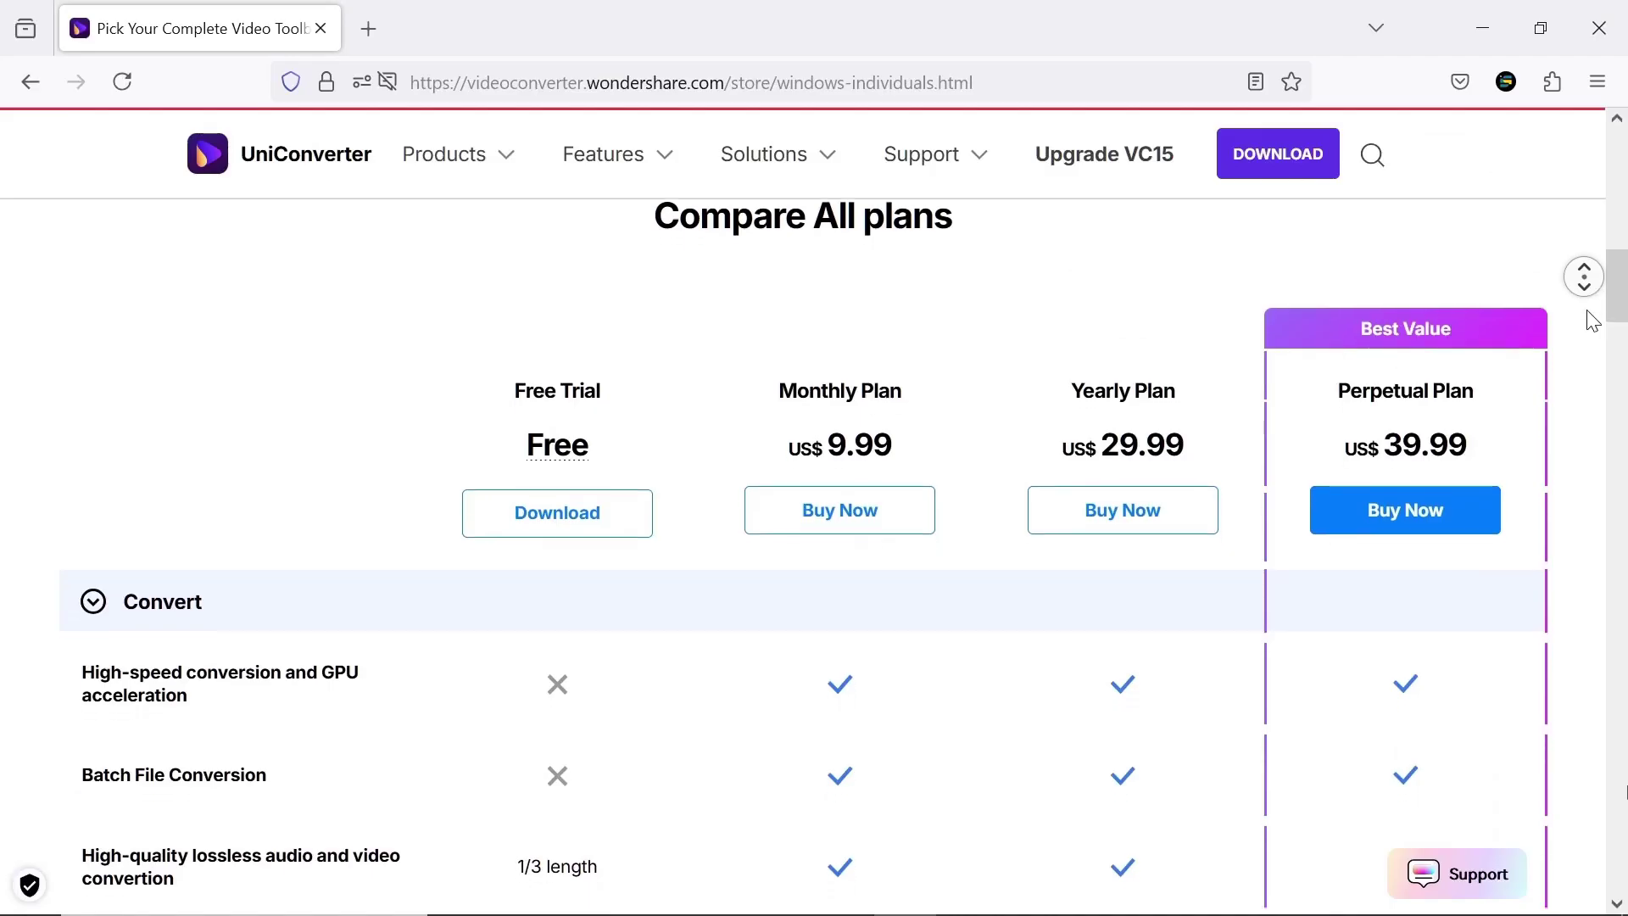
mouse_move(541, 324)
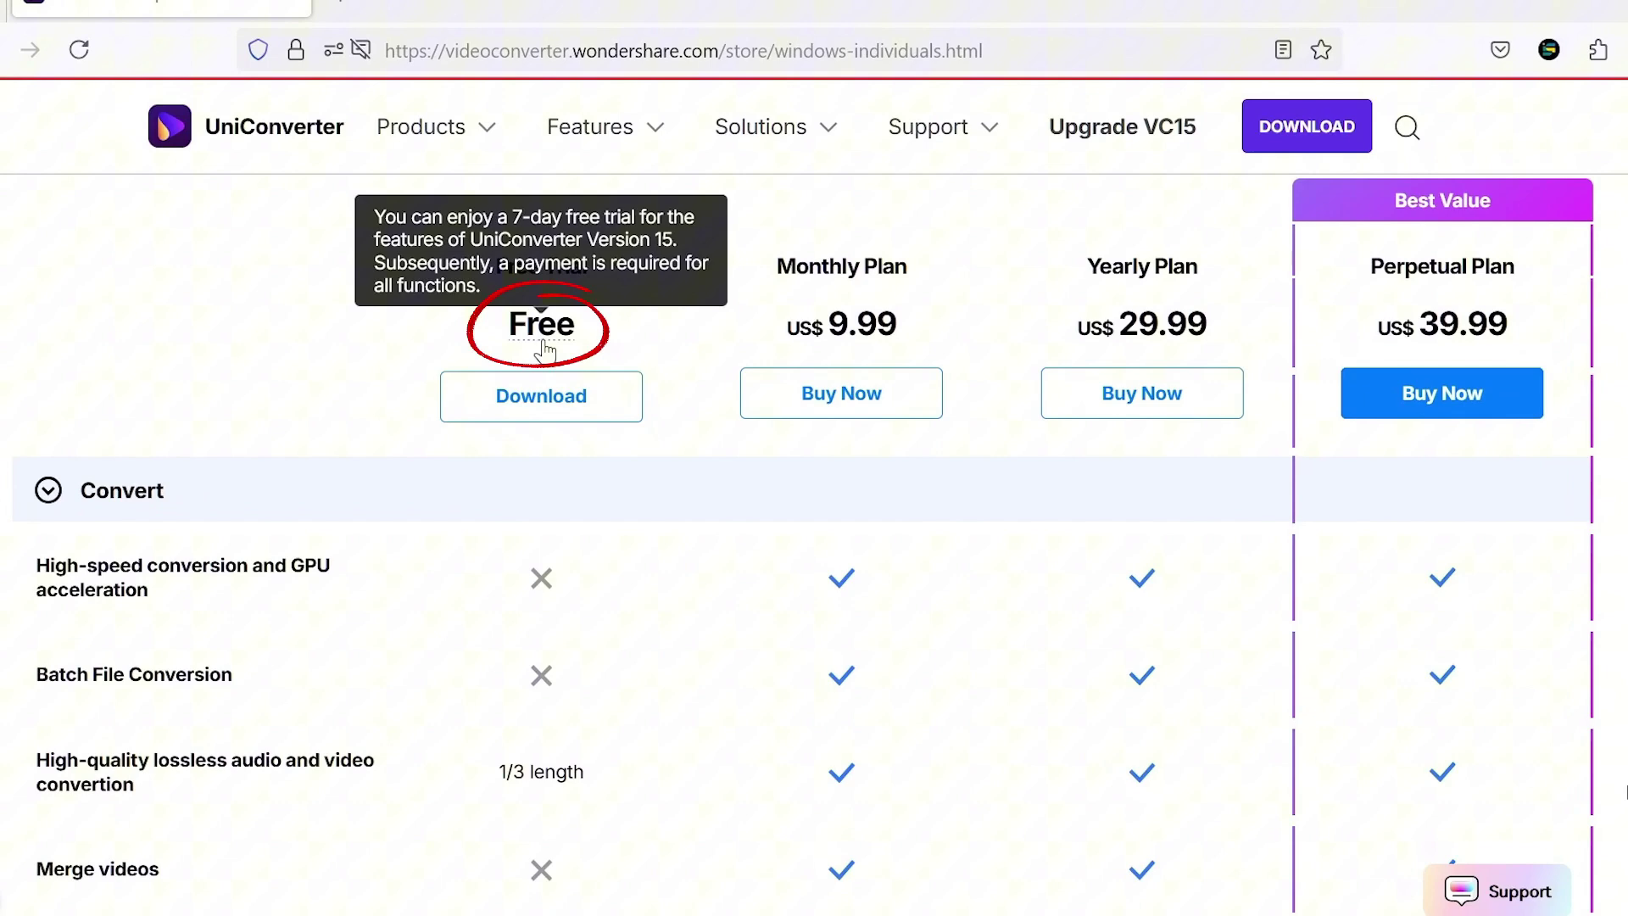
scroll(450, 449, down, 2)
scroll(356, 551, down, 3)
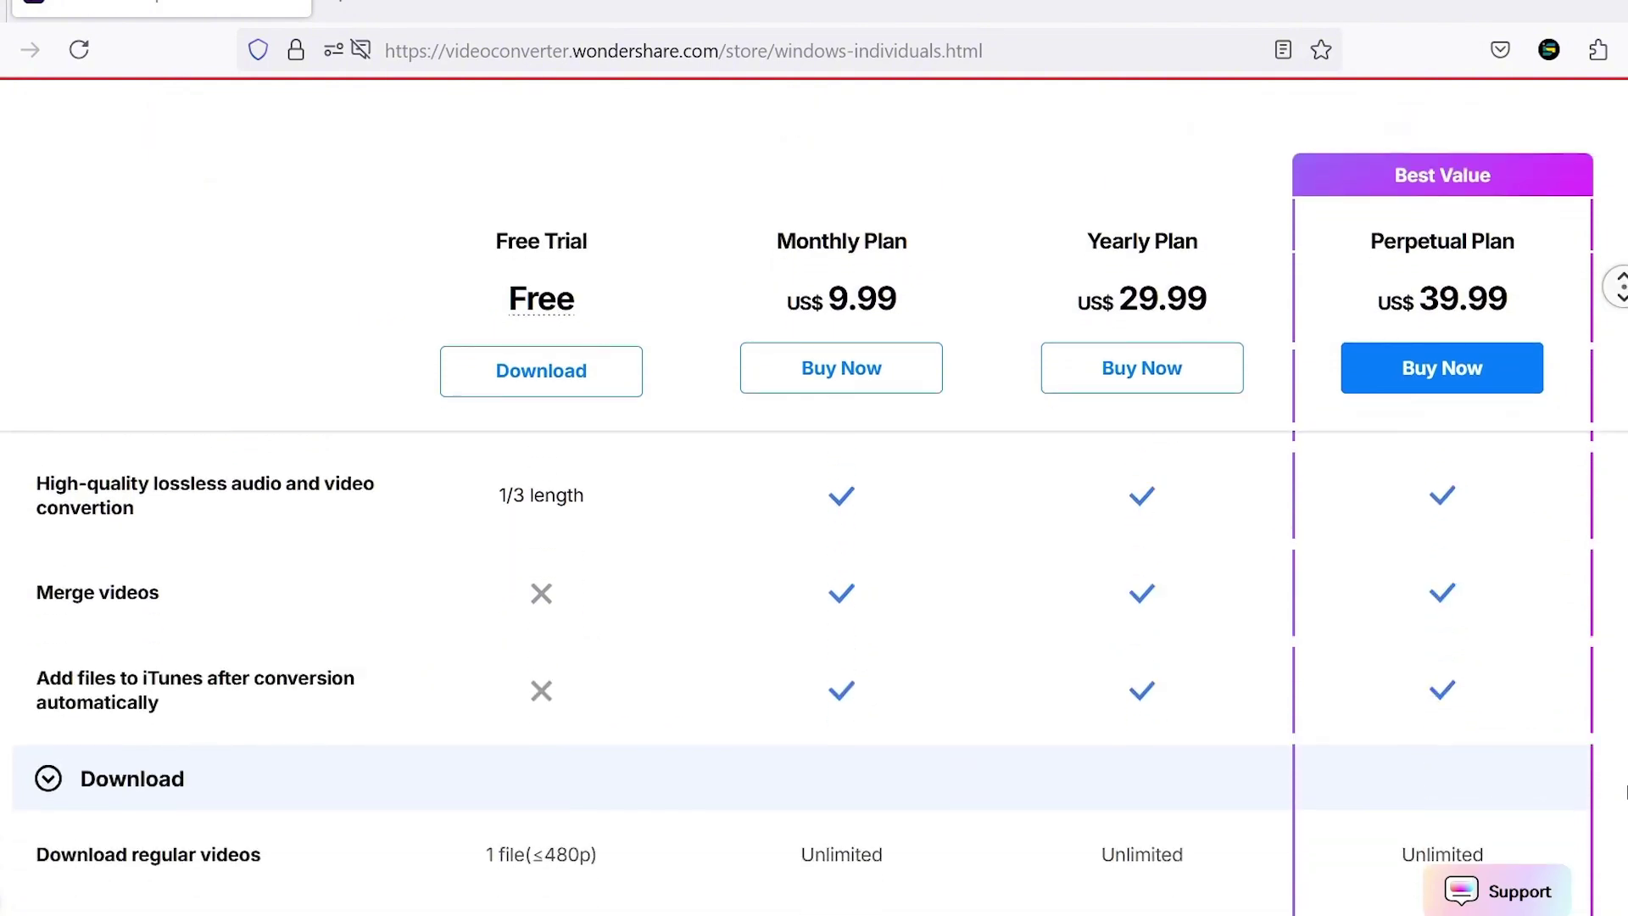
scroll(263, 662, down, 10)
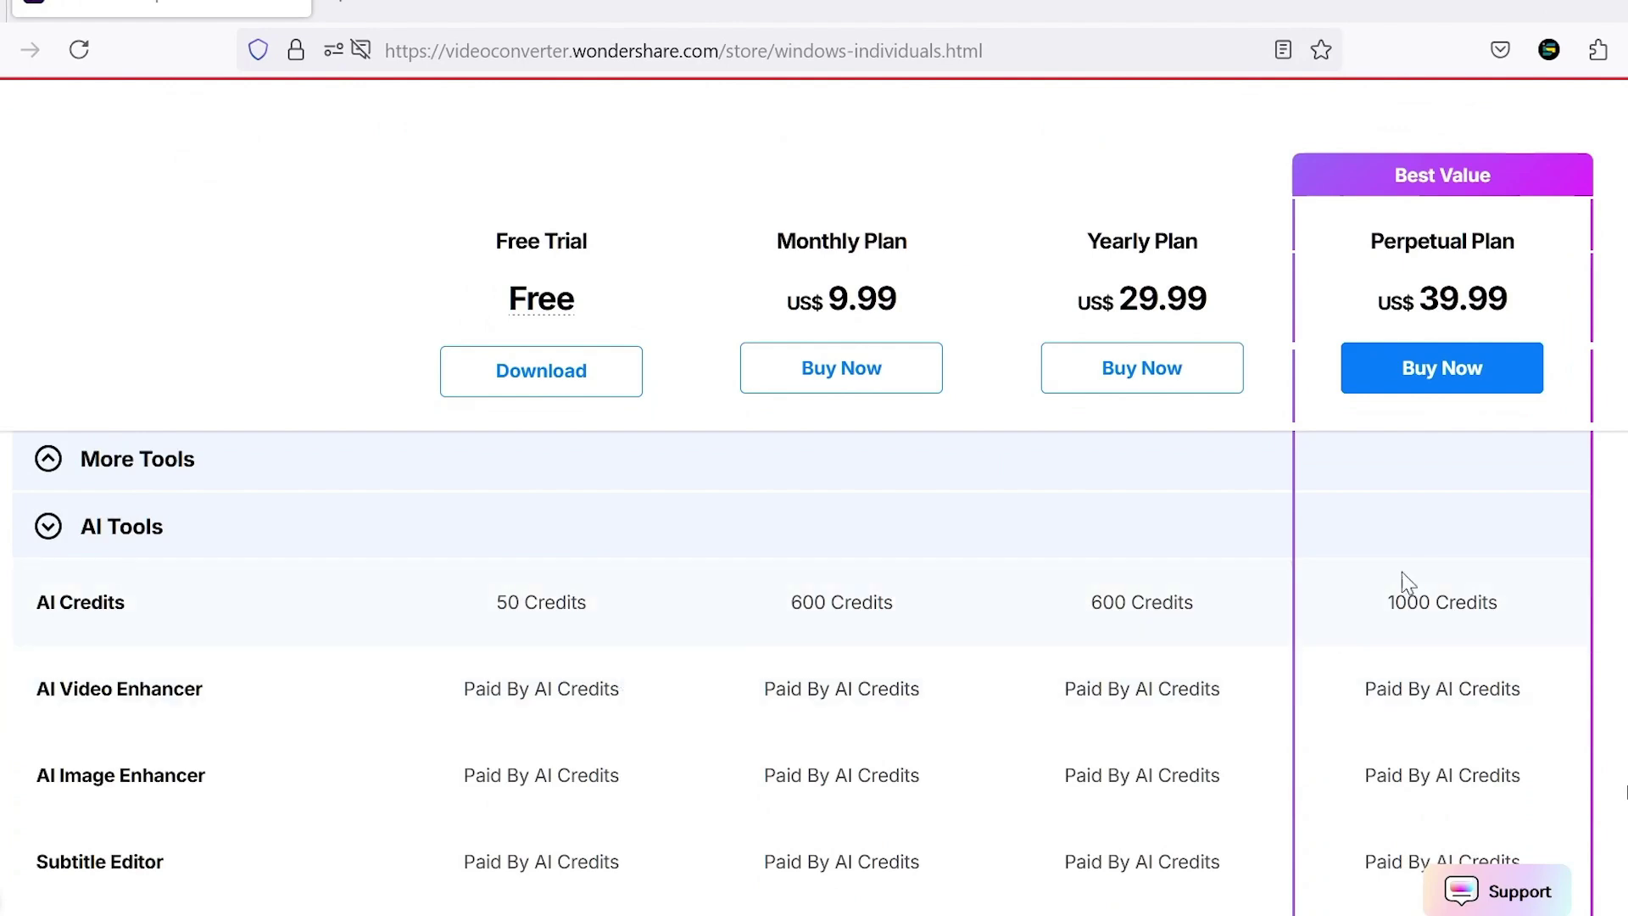
scroll(1611, 559, down, 1)
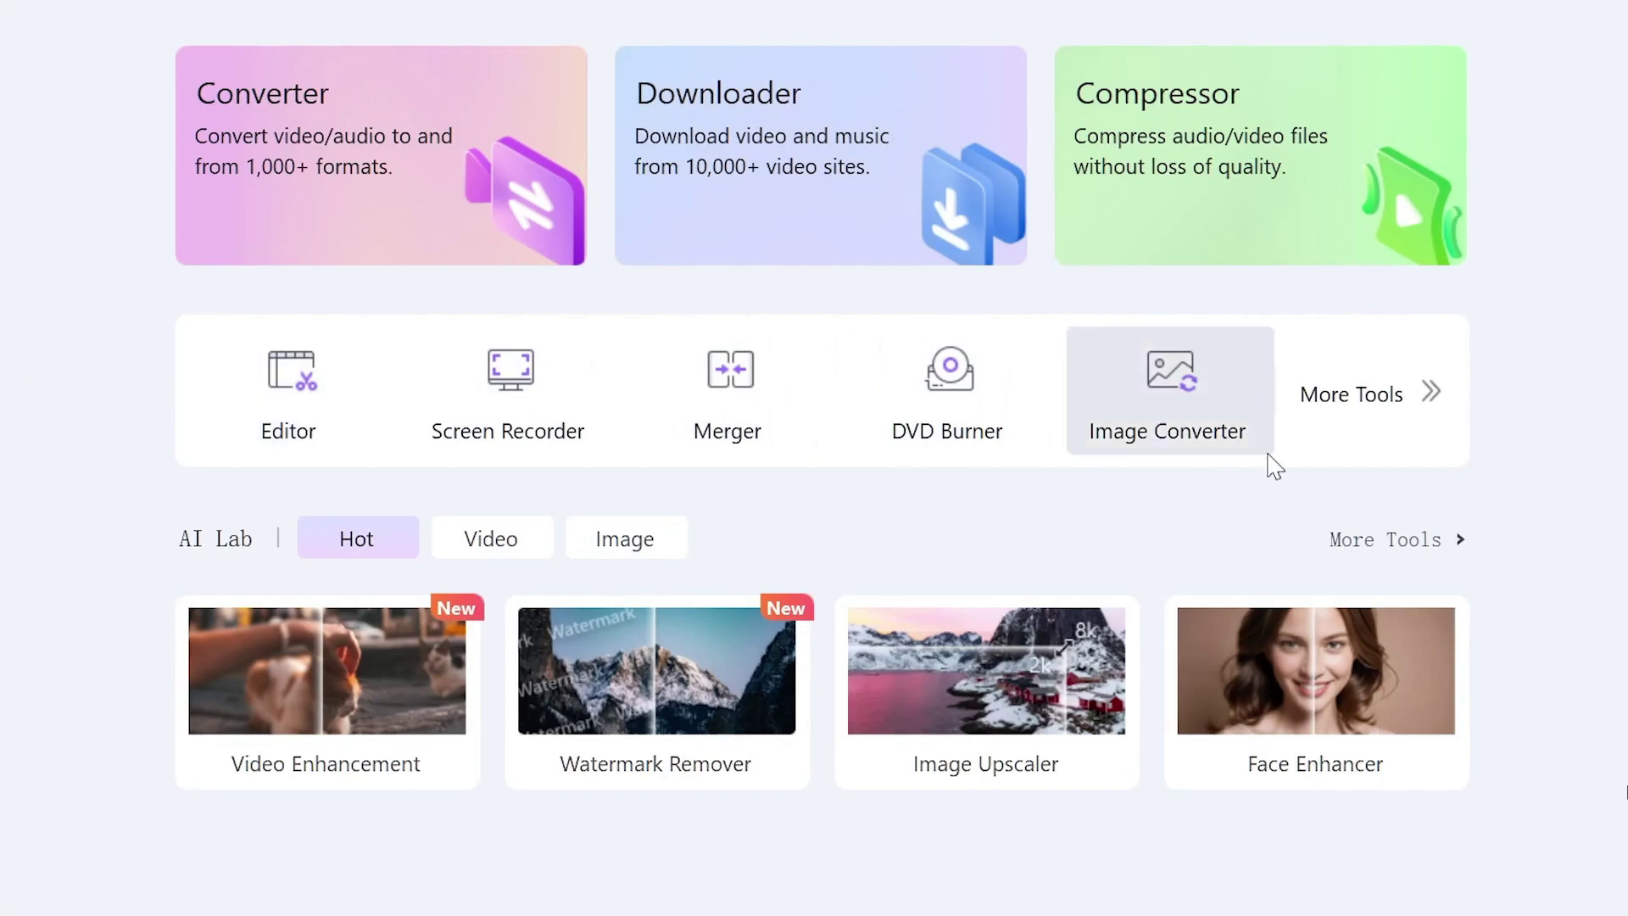
Step: Browse the full tools list, including More Tools and AI Lab, then return to the top
click(1354, 415)
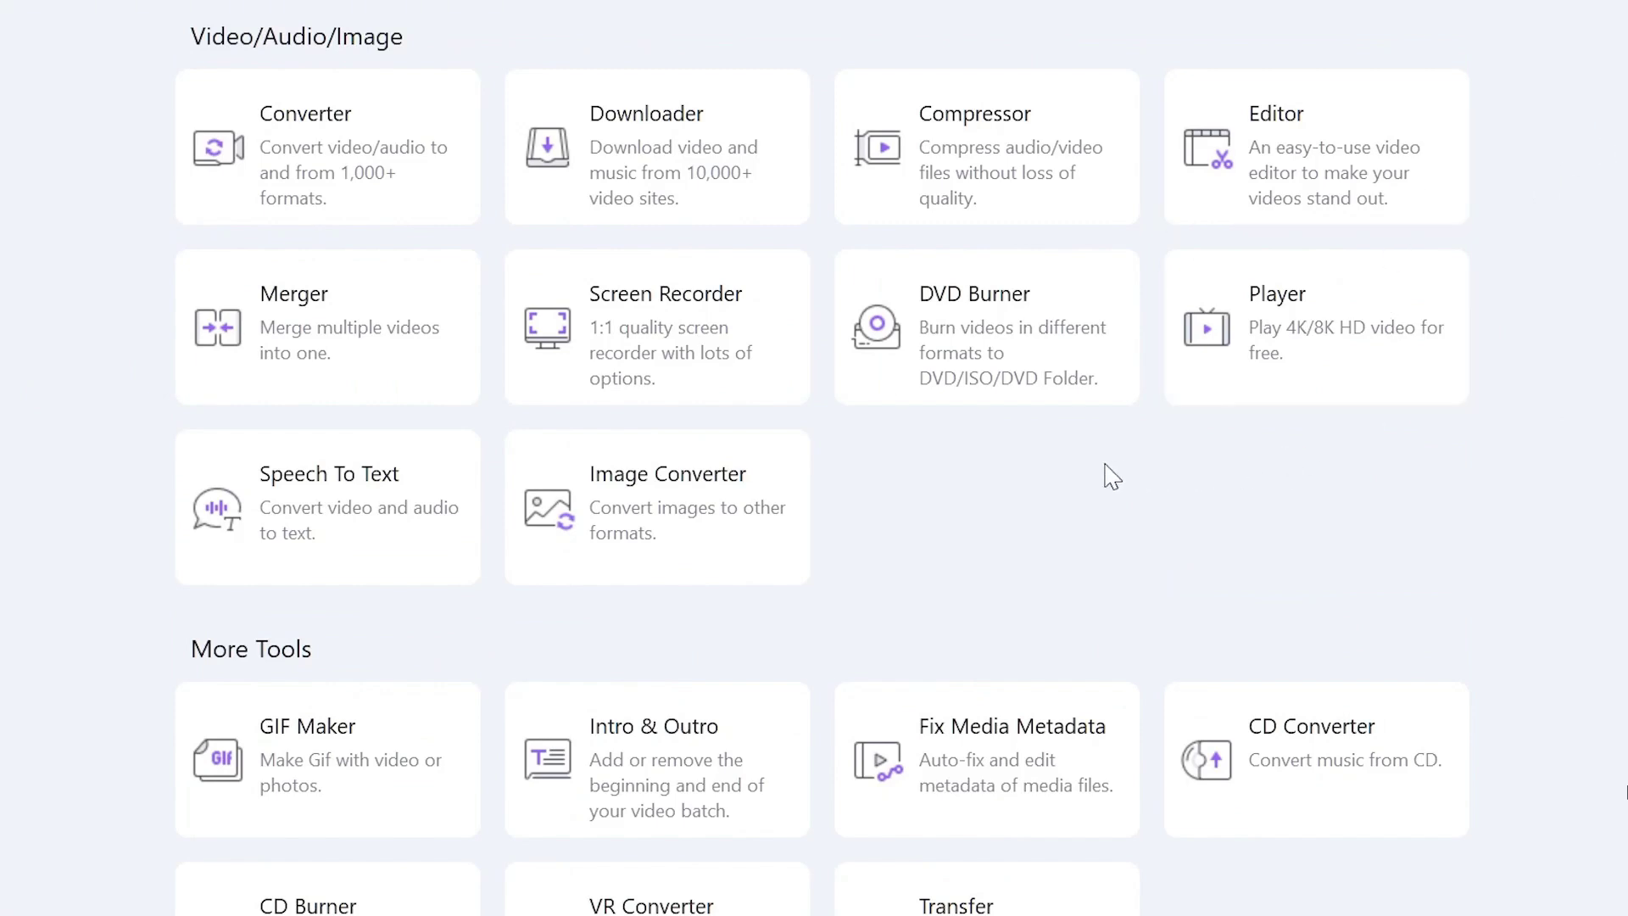
scroll(1569, 545, down, 10)
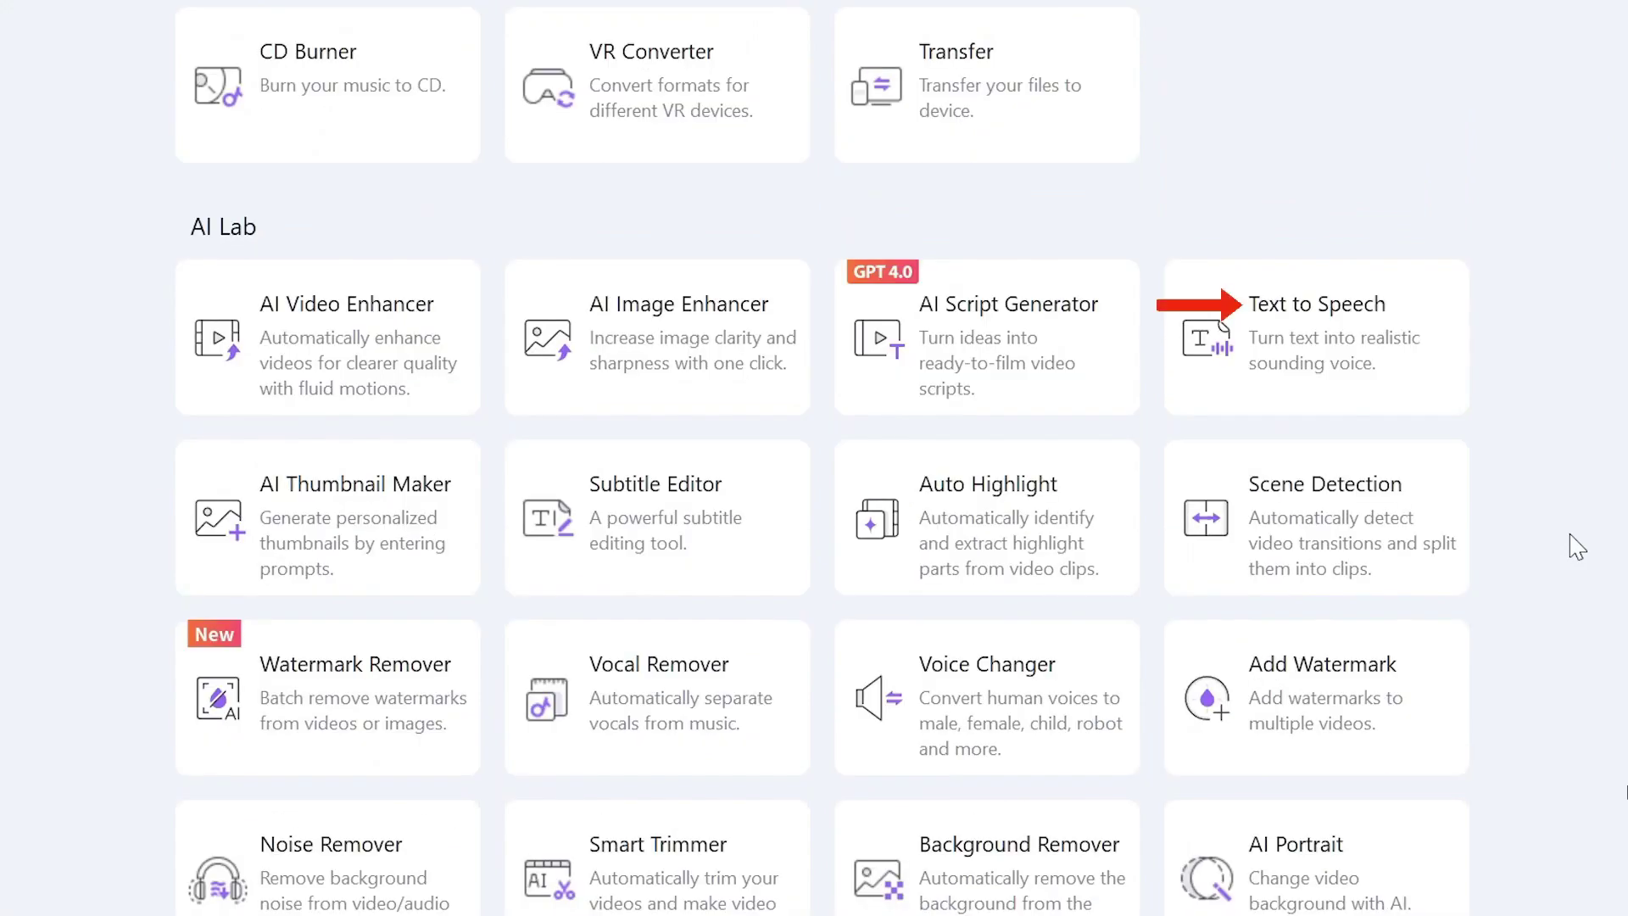
scroll(1575, 546, down, 1)
scroll(1575, 547, down, 1)
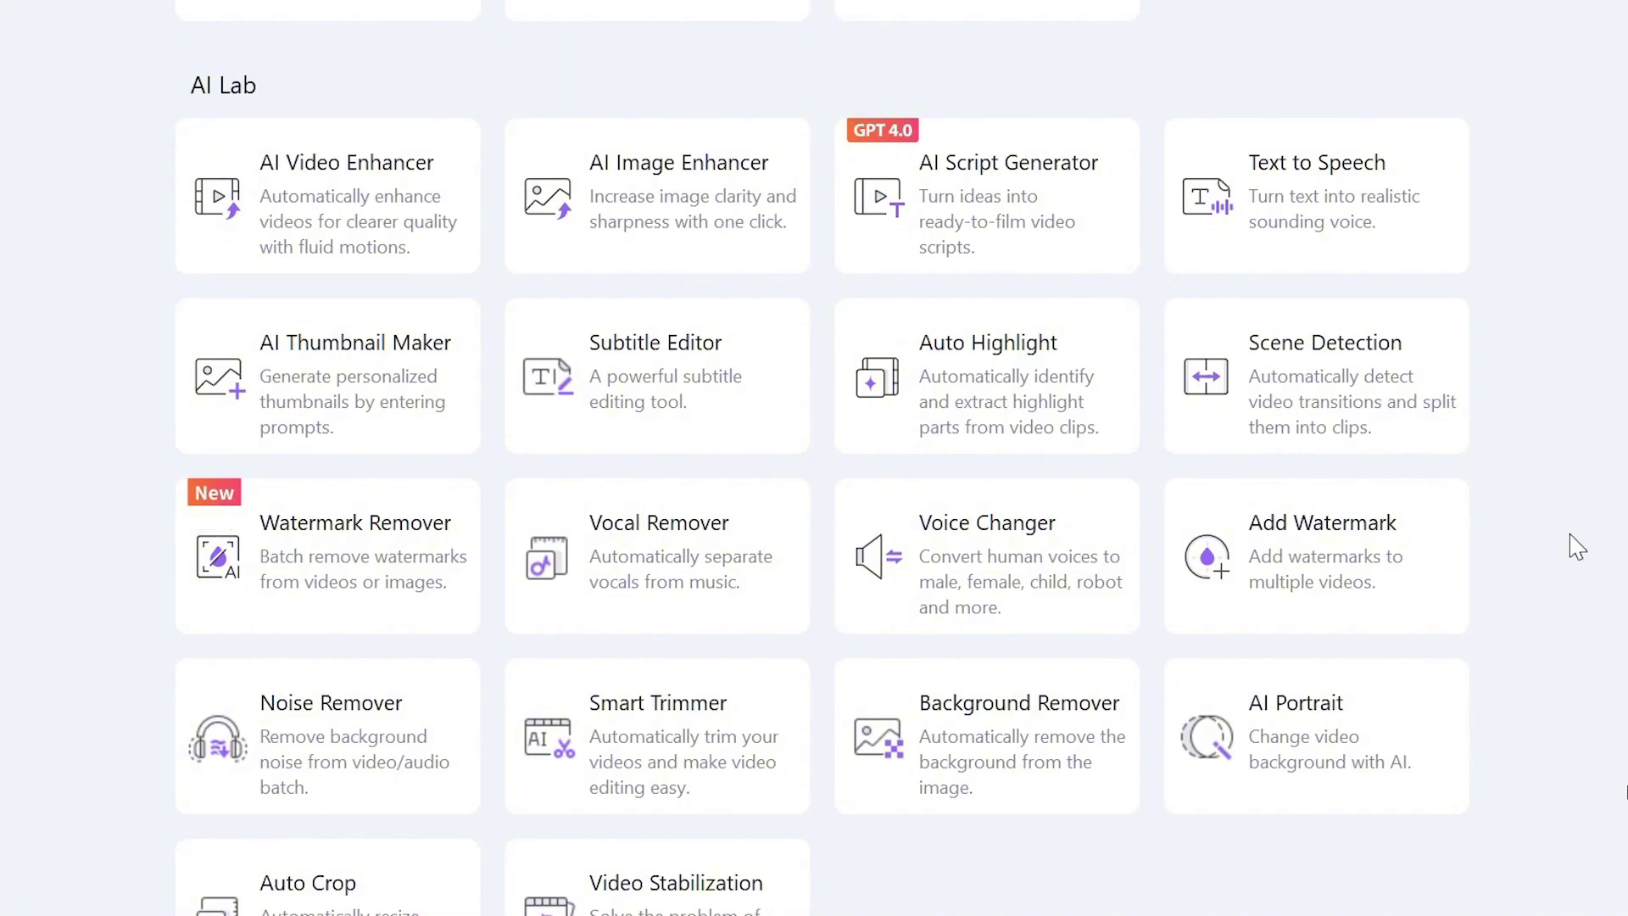
scroll(1569, 525, up, 10)
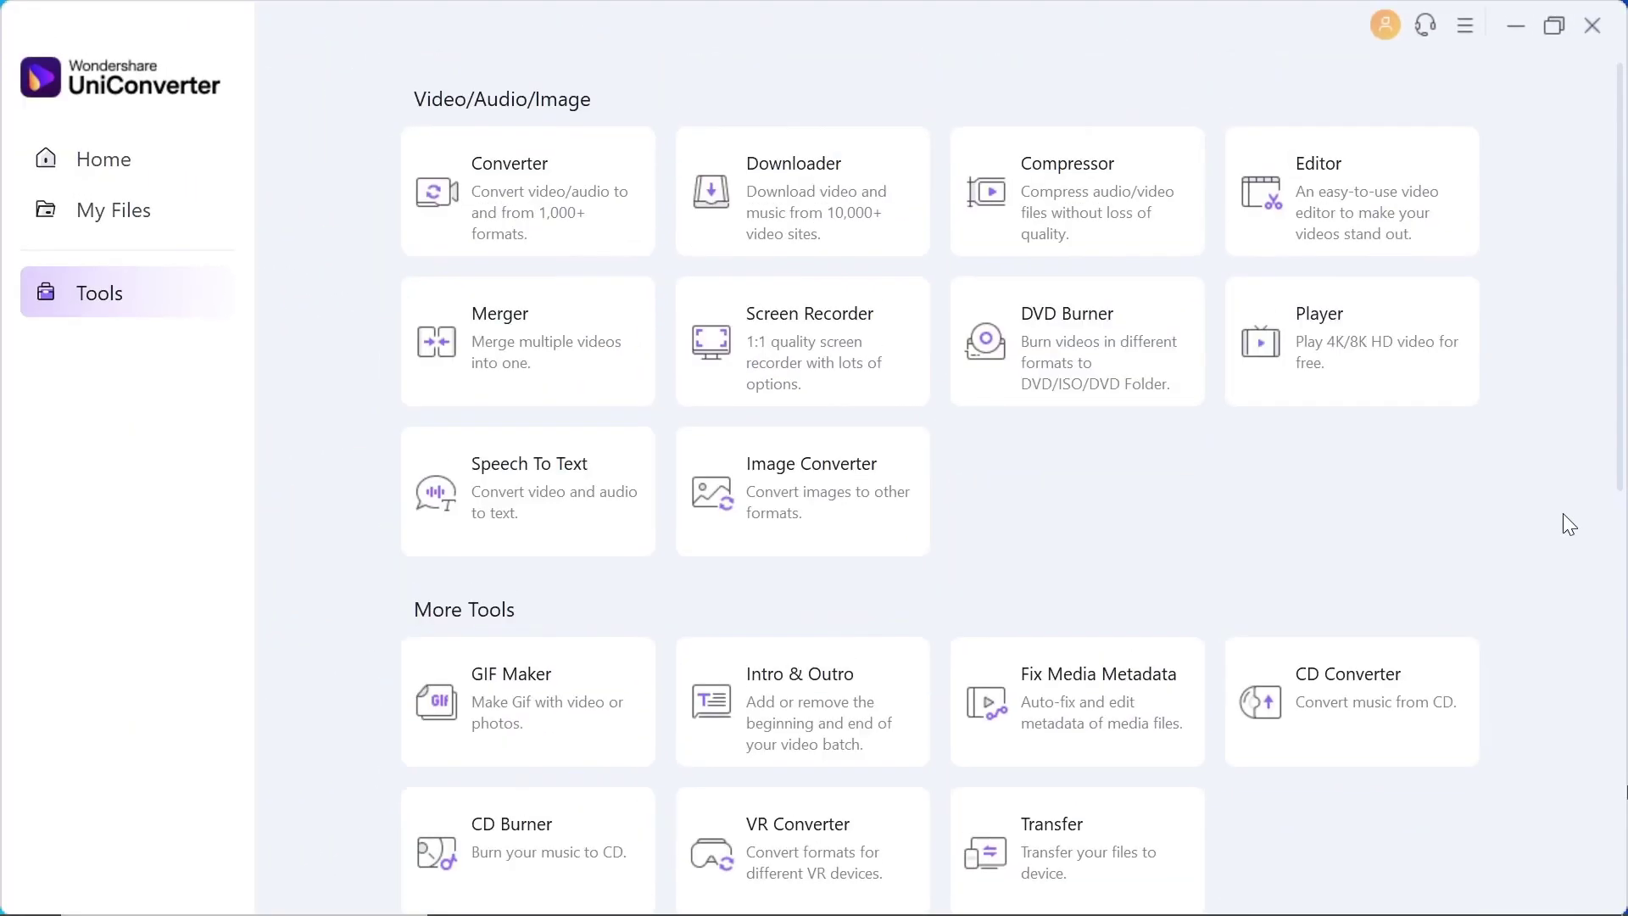
Step: Import the folder of AVI, WMV, TS, MOV, FLV and MKV videos into the Converter
click(98, 166)
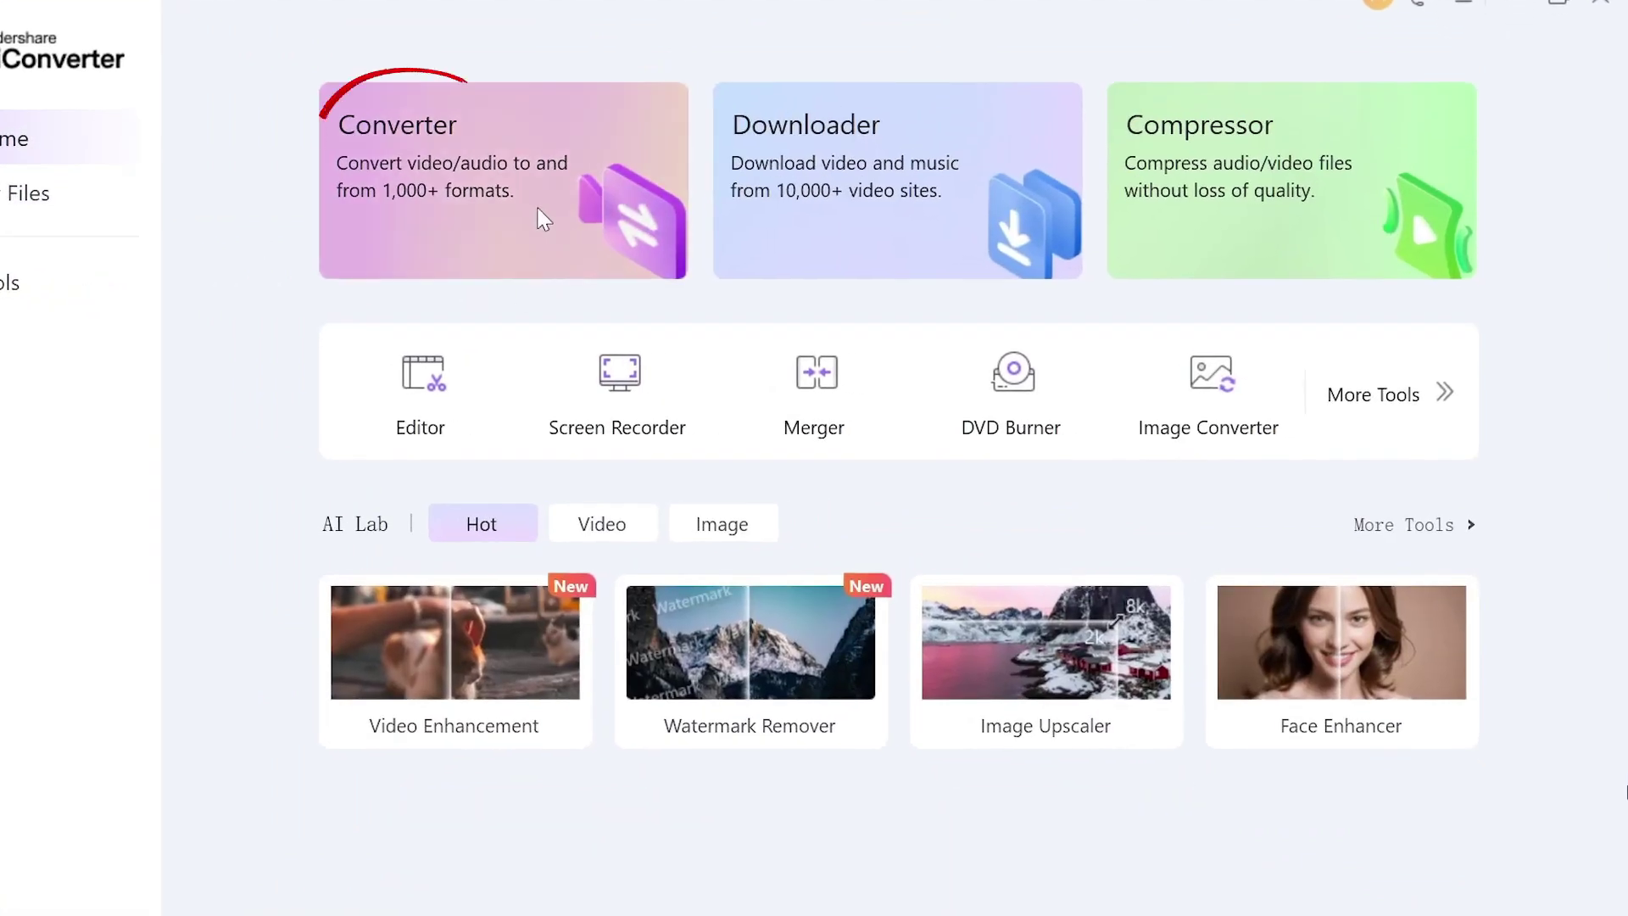
click(543, 218)
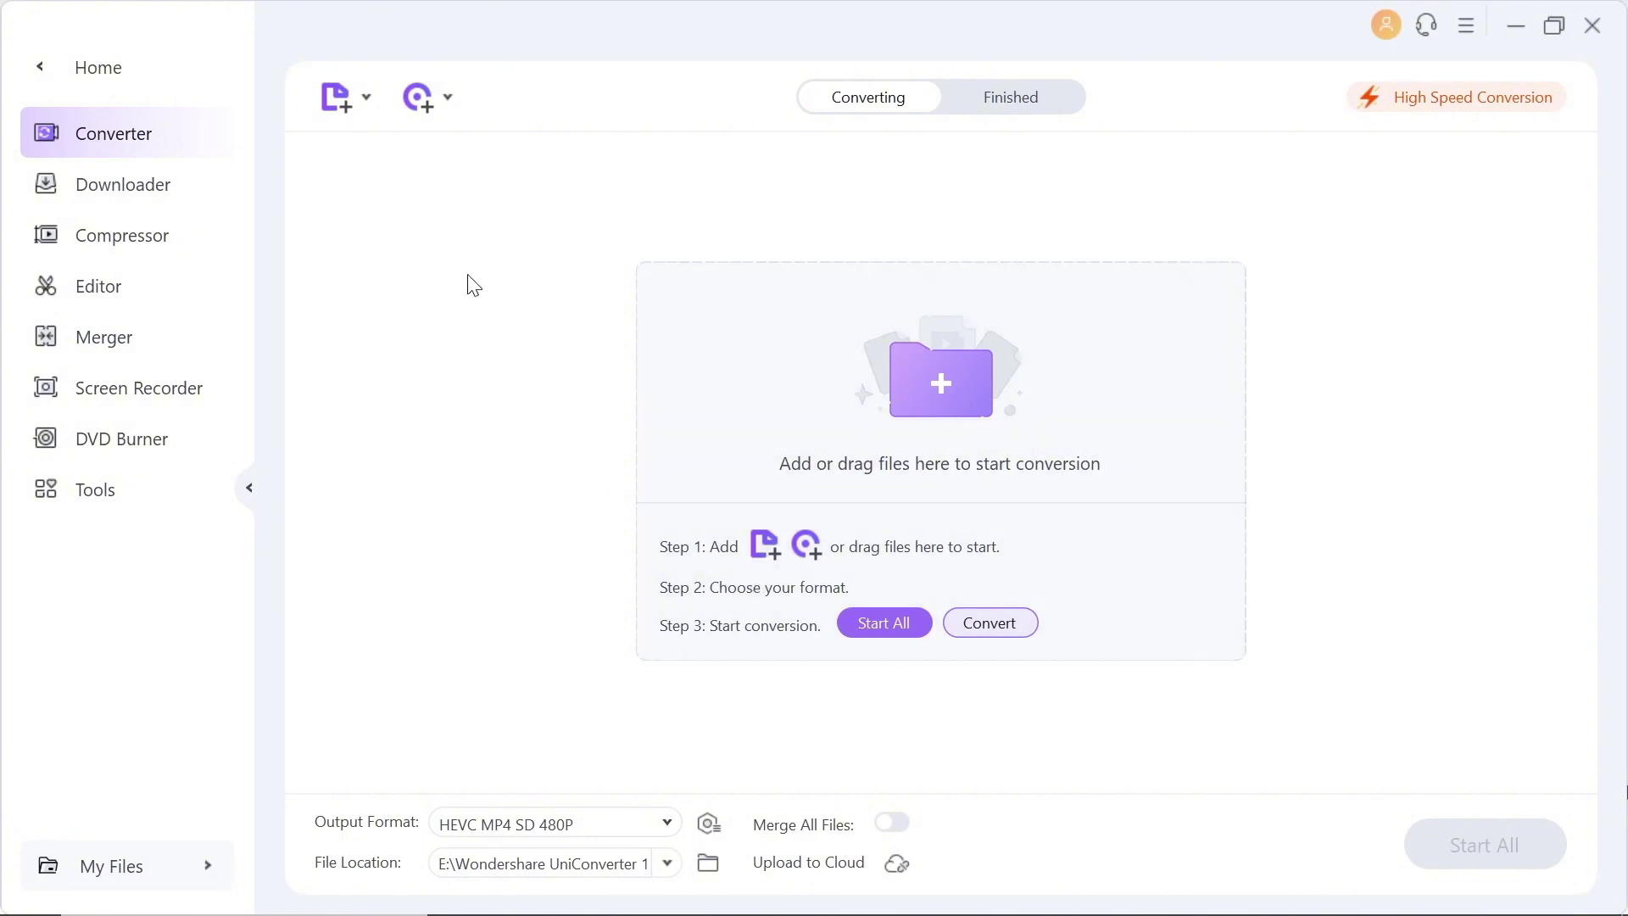
click(367, 97)
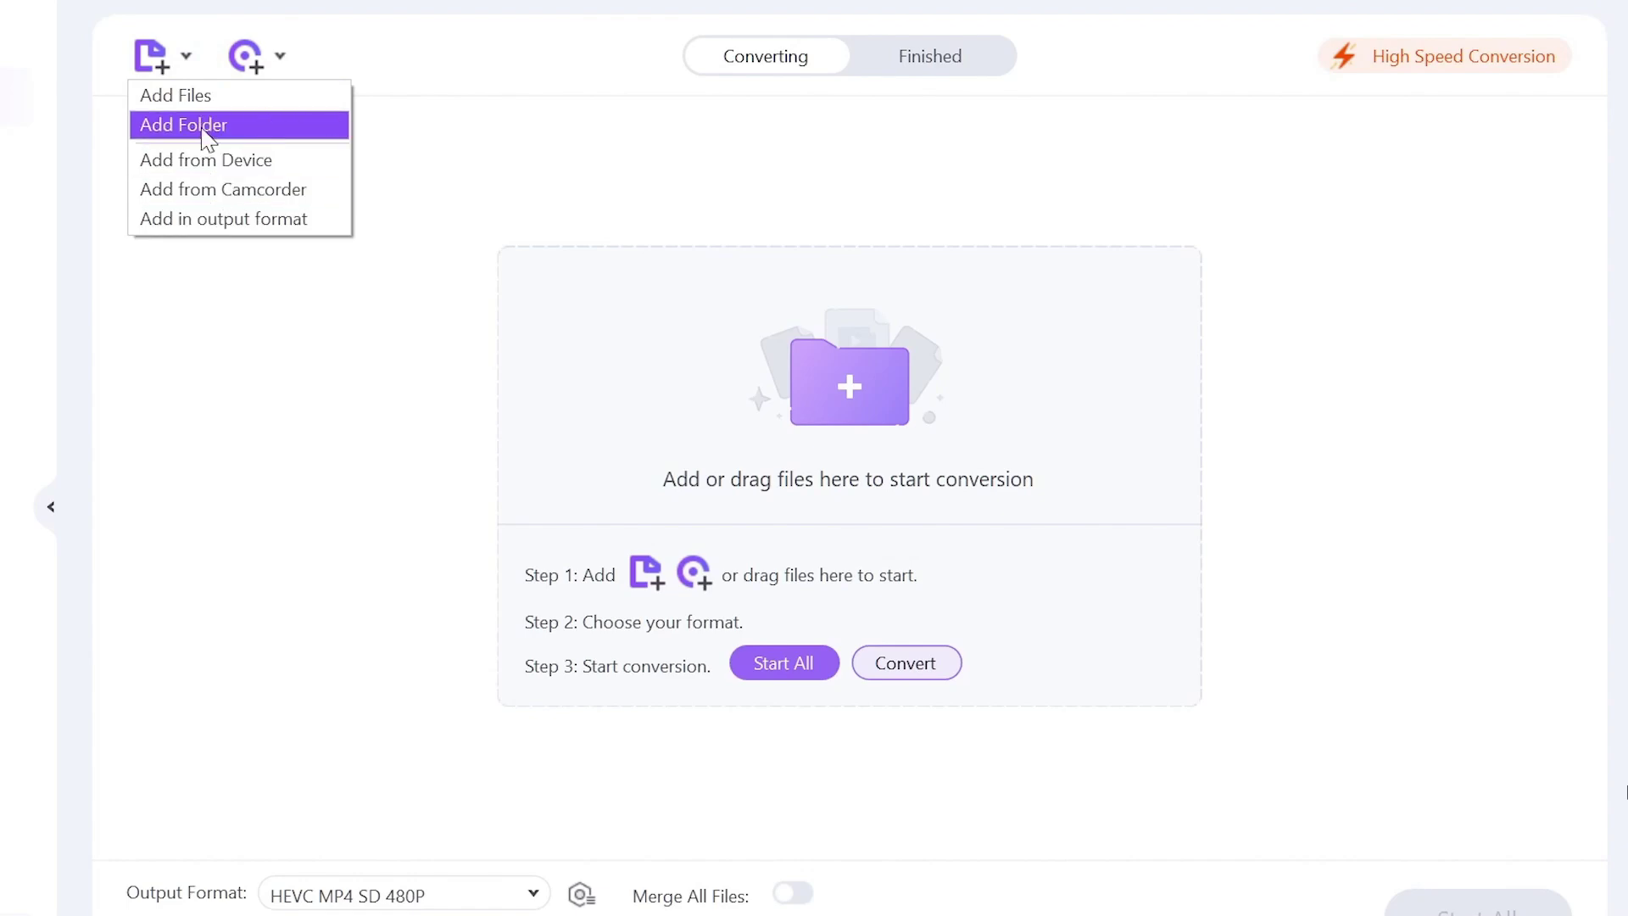
click(205, 127)
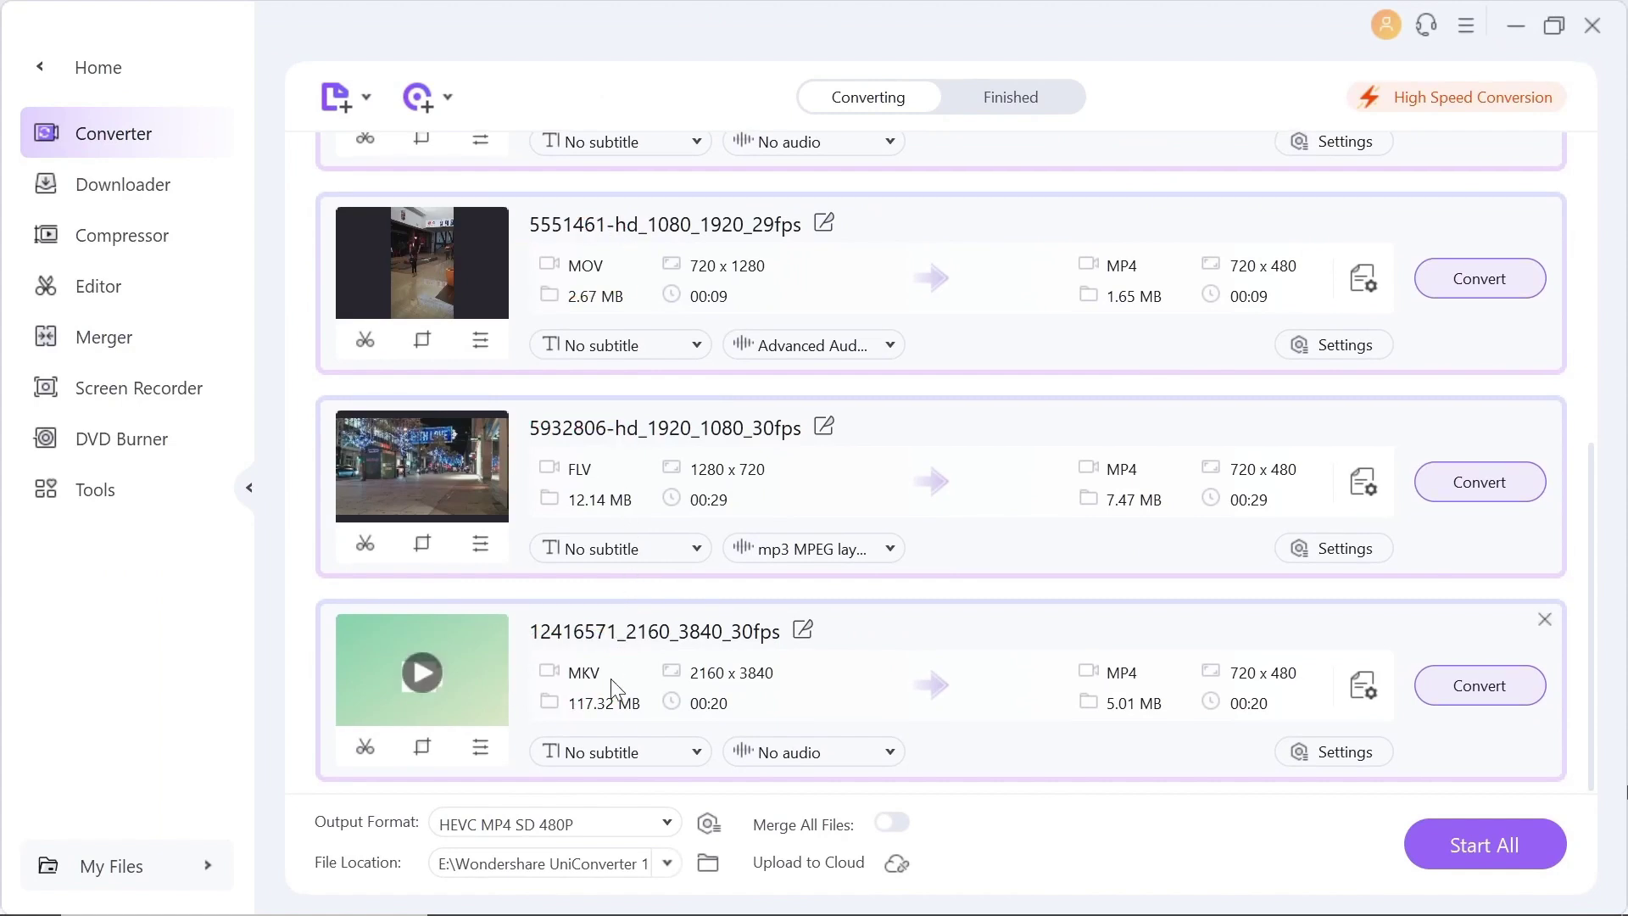
scroll(611, 685, up, 5)
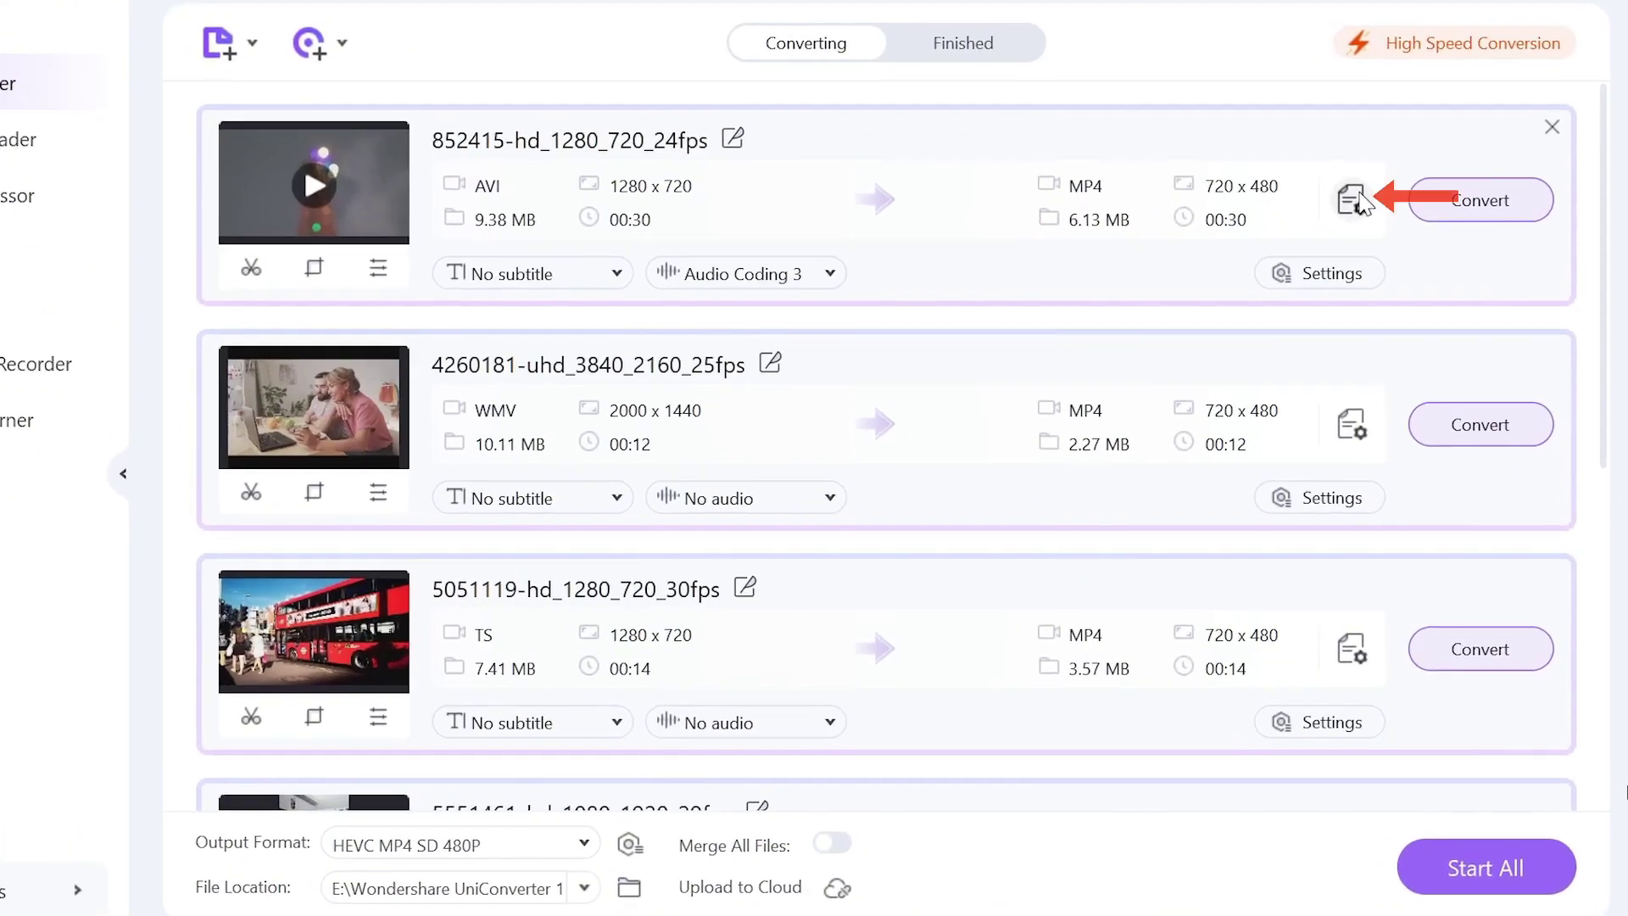
click(1365, 241)
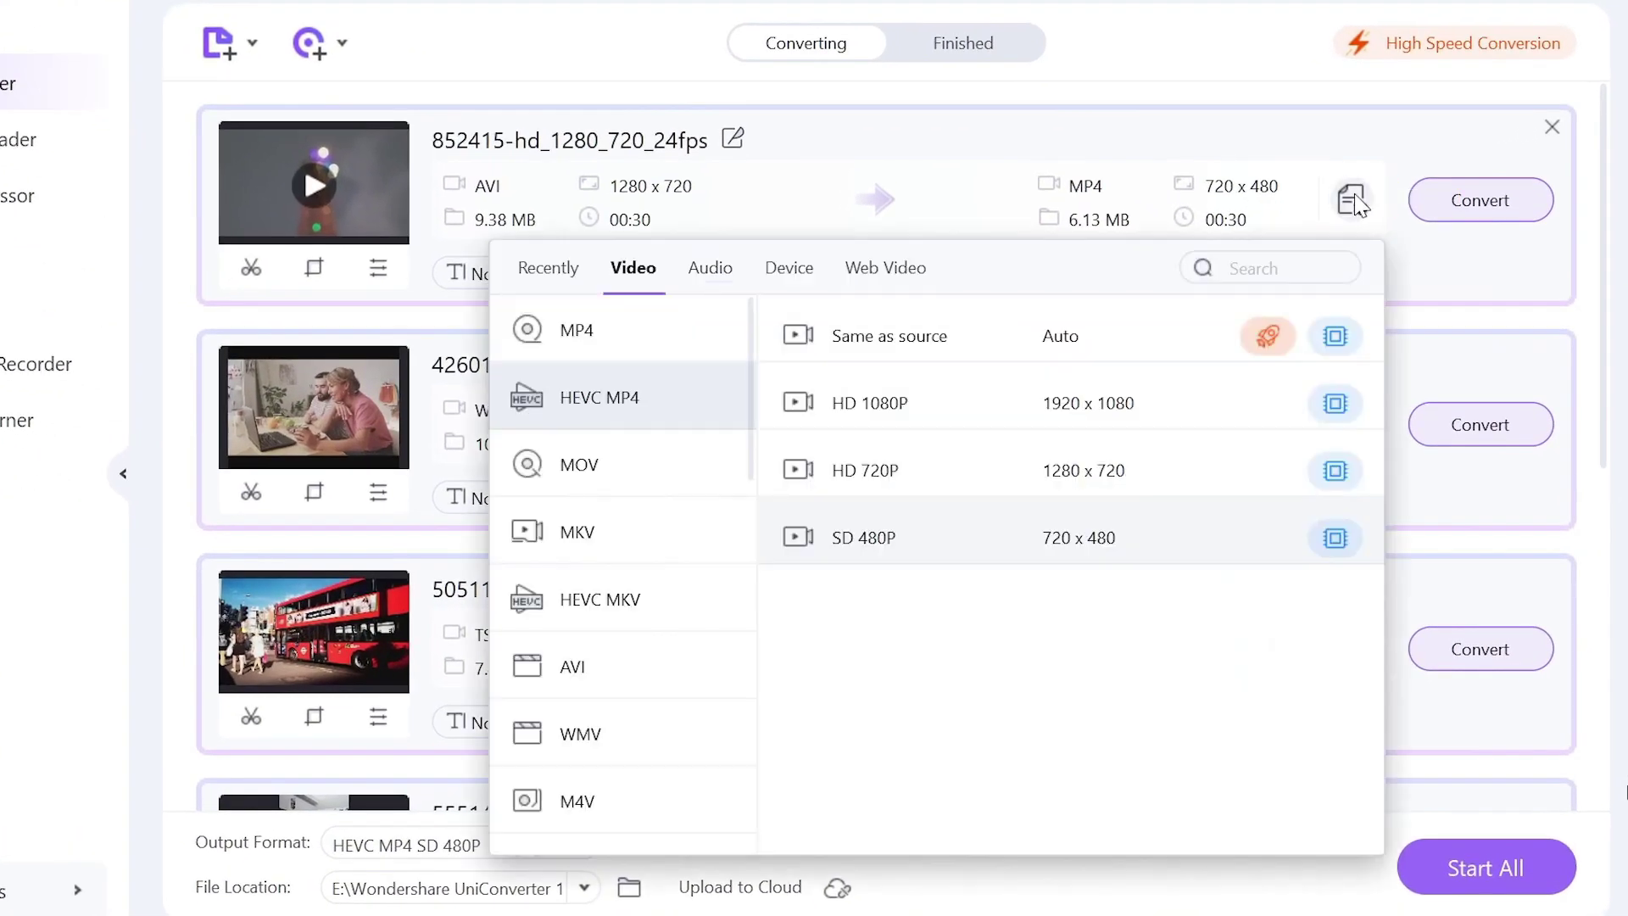
drag(753, 370, 757, 538)
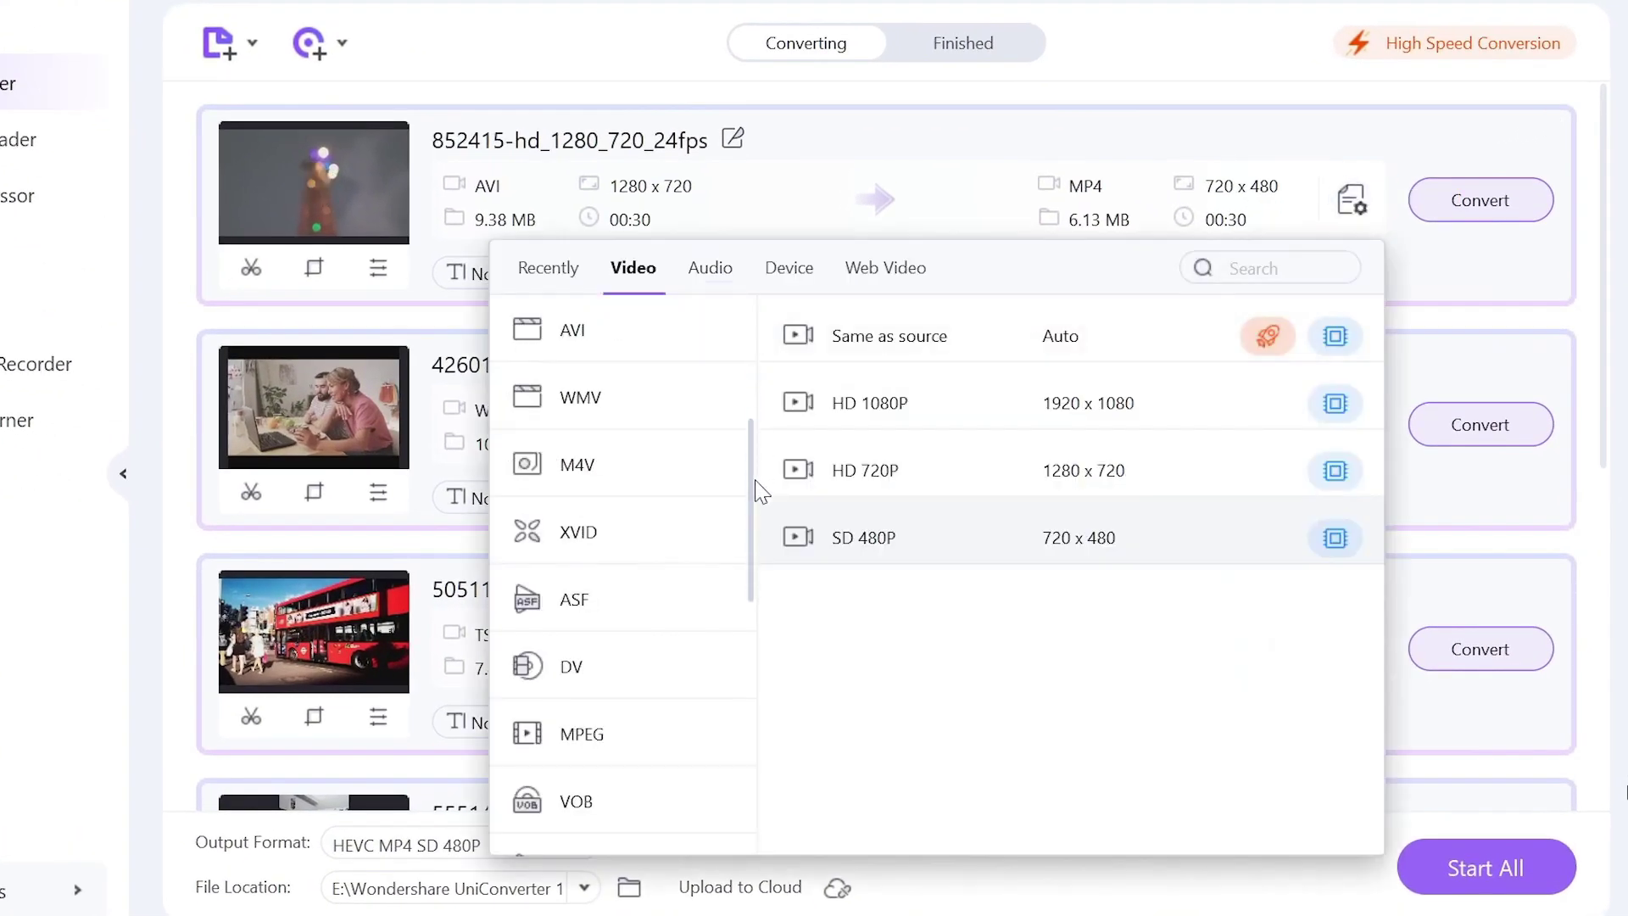
drag(757, 539, 755, 698)
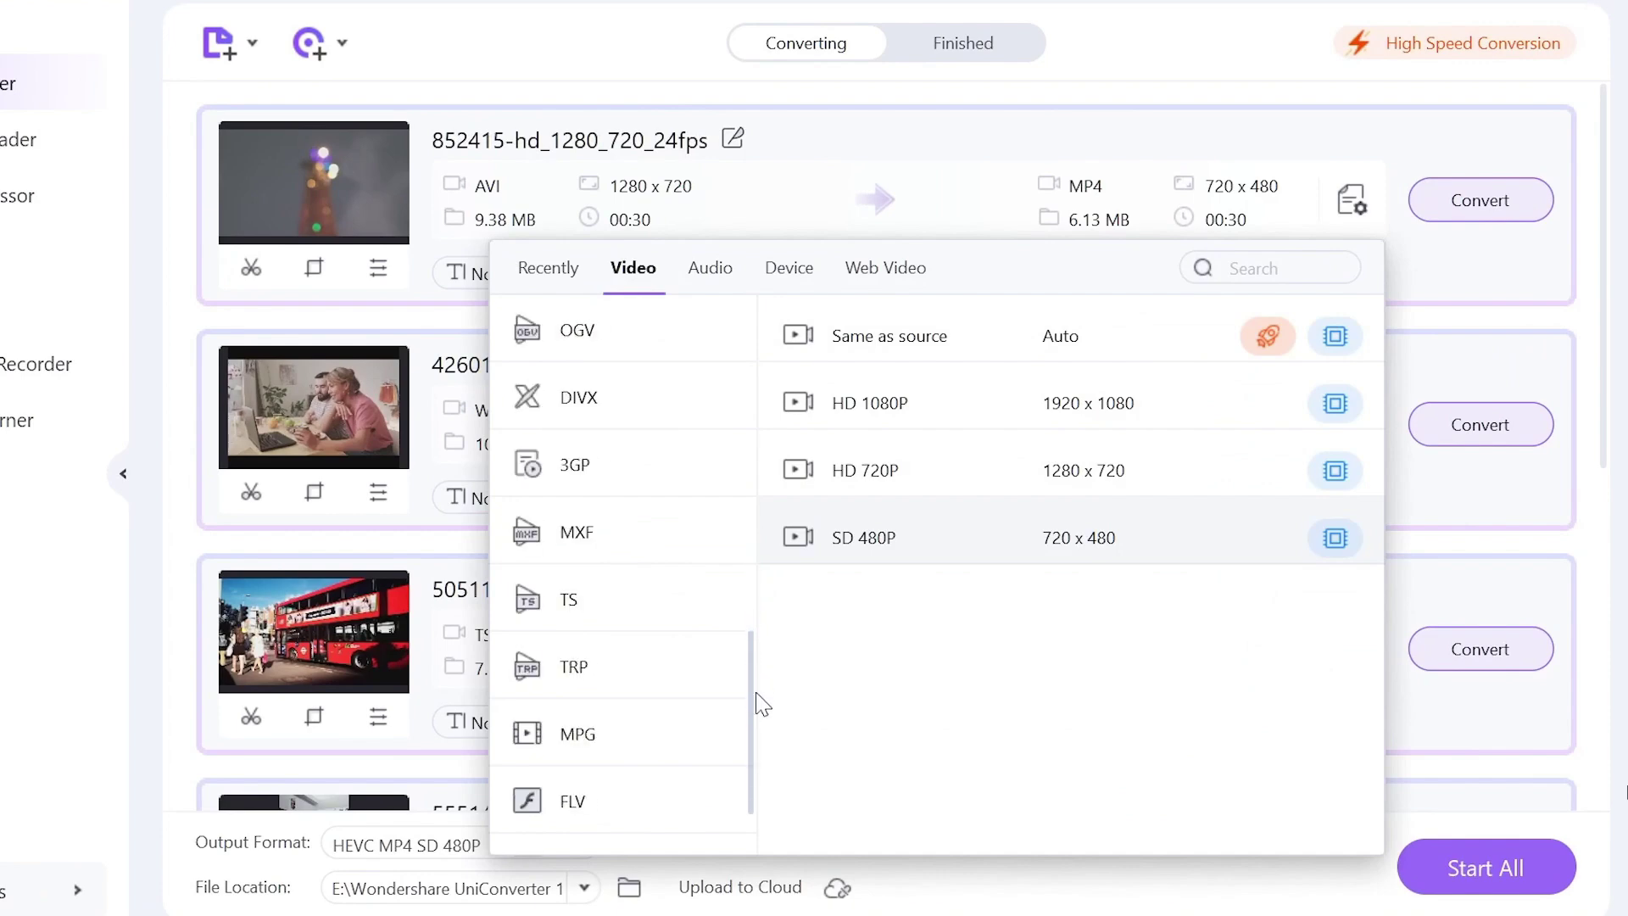
click(789, 267)
drag(757, 337, 756, 473)
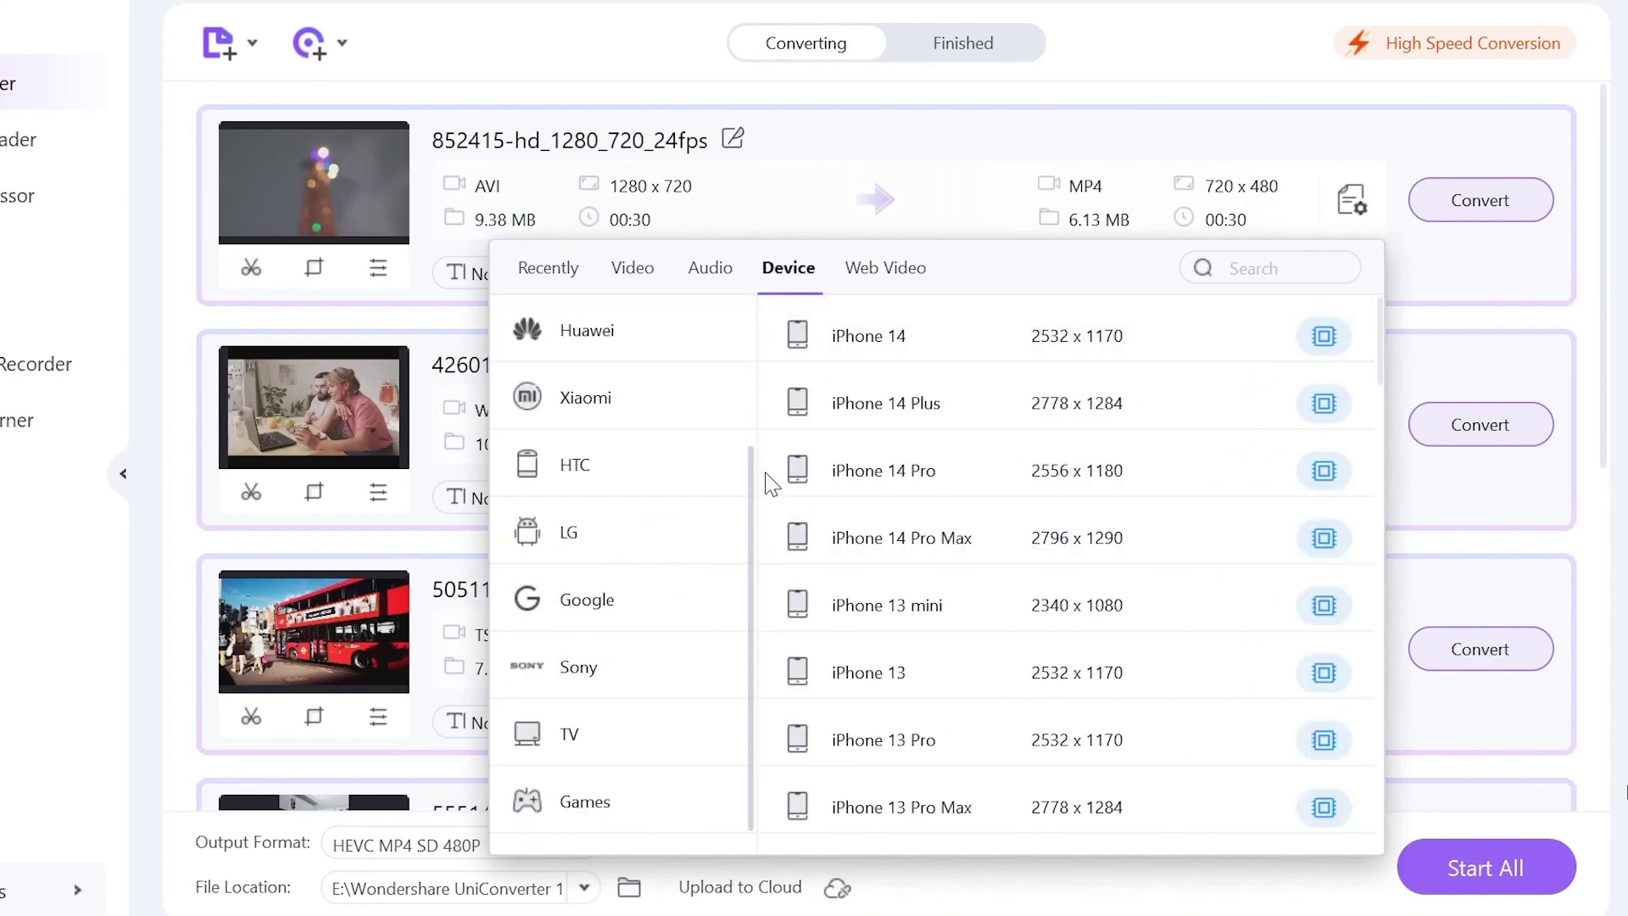
click(903, 276)
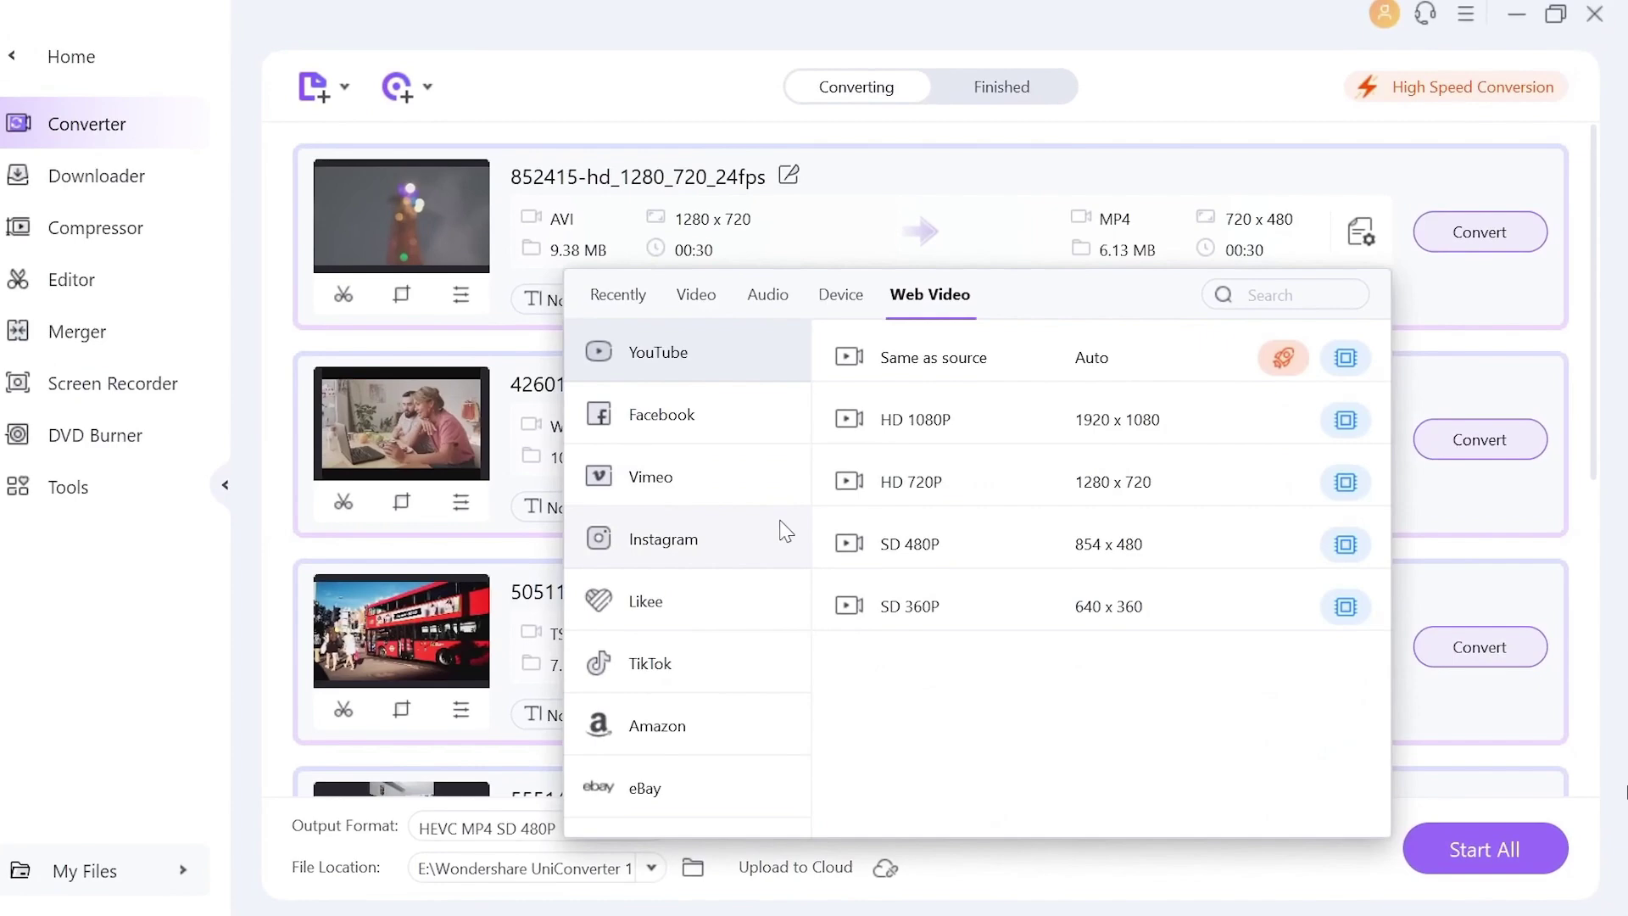
click(420, 272)
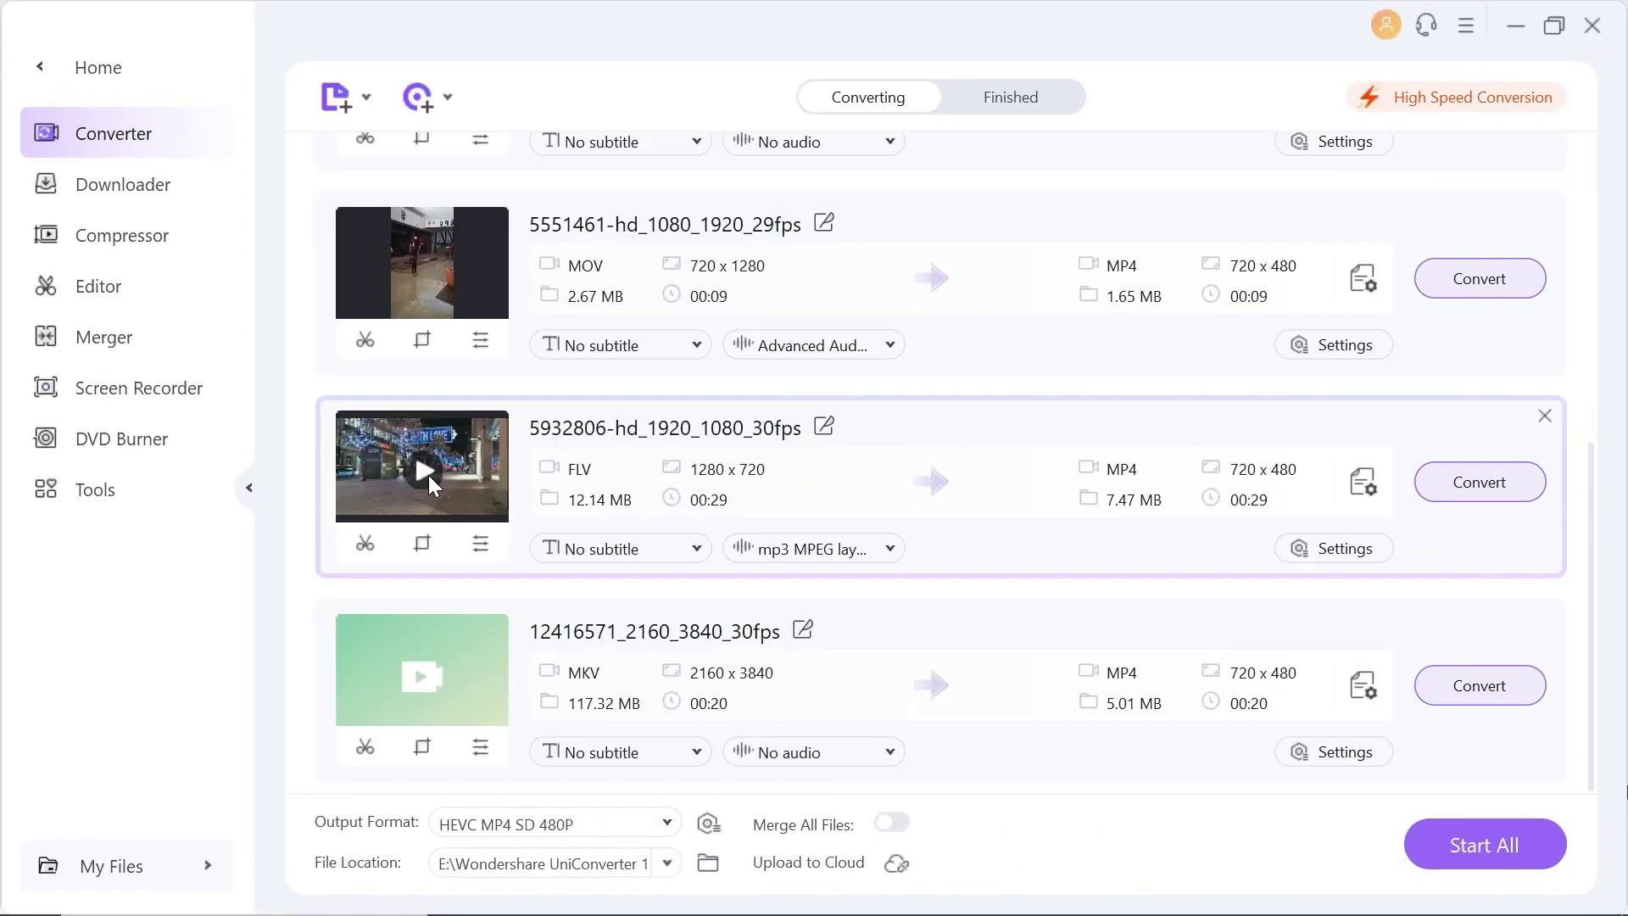
click(425, 472)
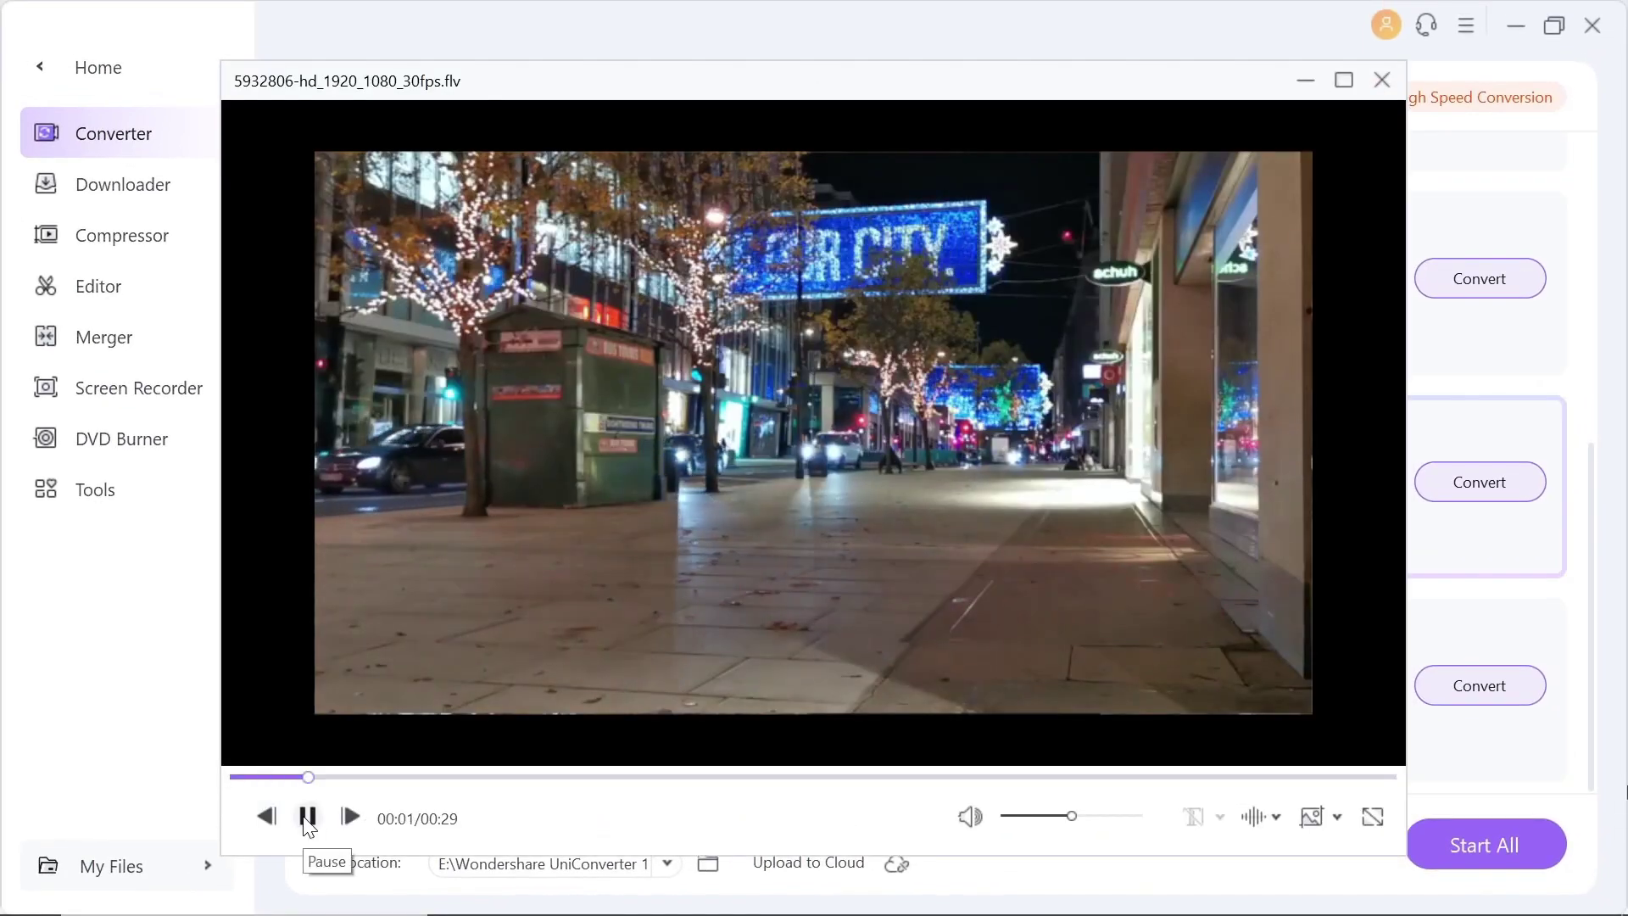
scroll(803, 429, up, 6)
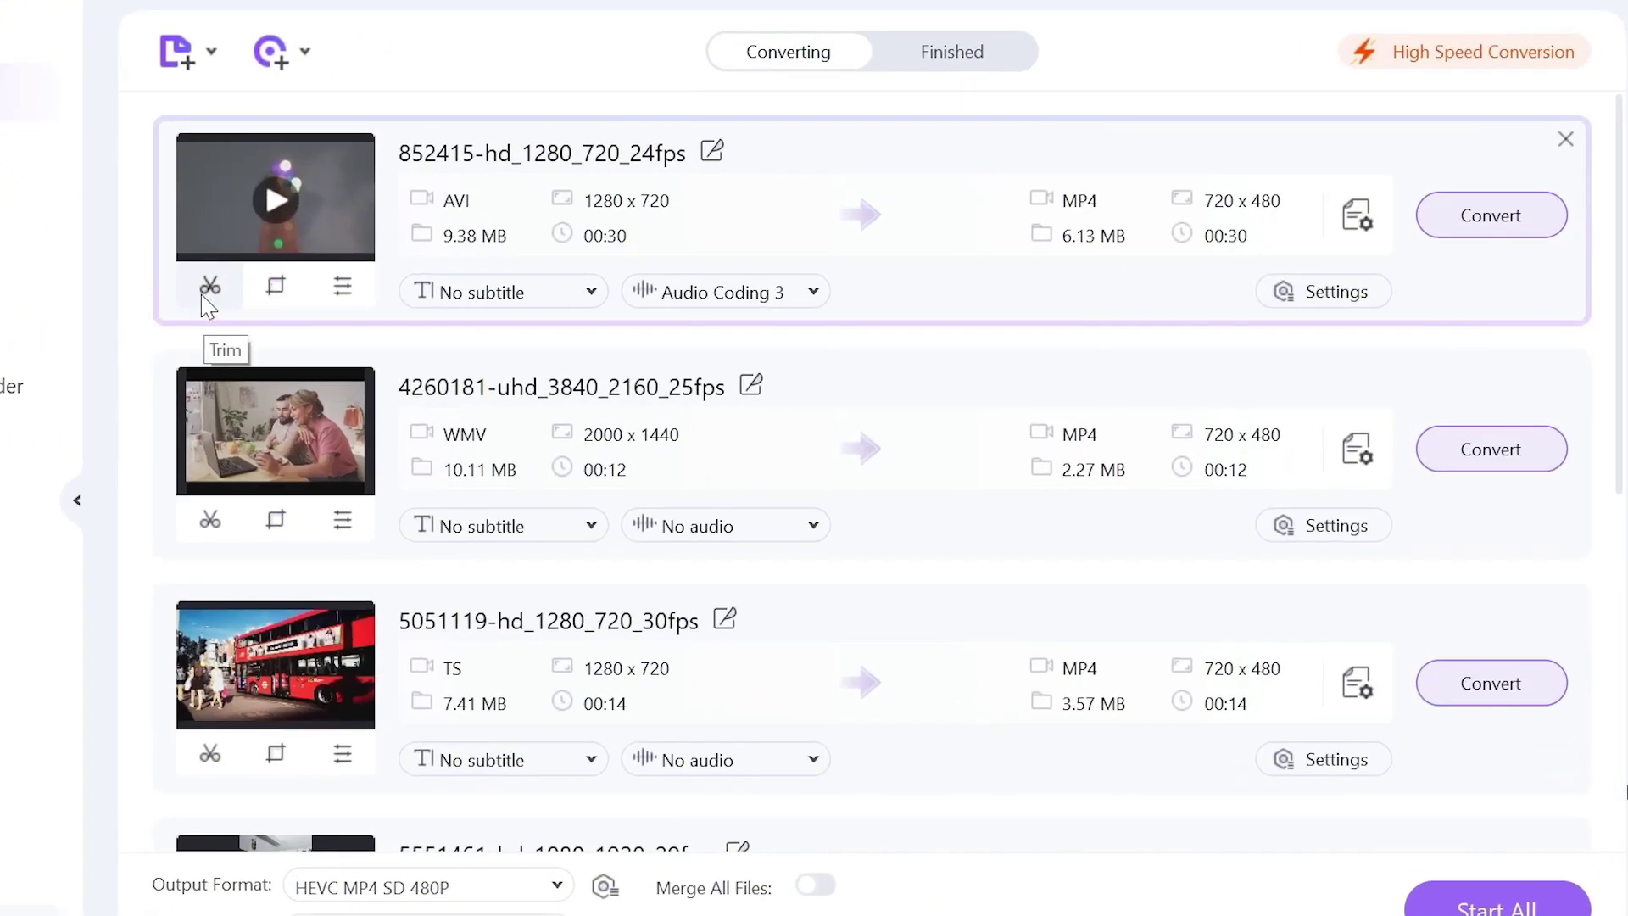
Step: Trim the first AVI clip into two queued segments of 7 and 11 seconds
click(208, 288)
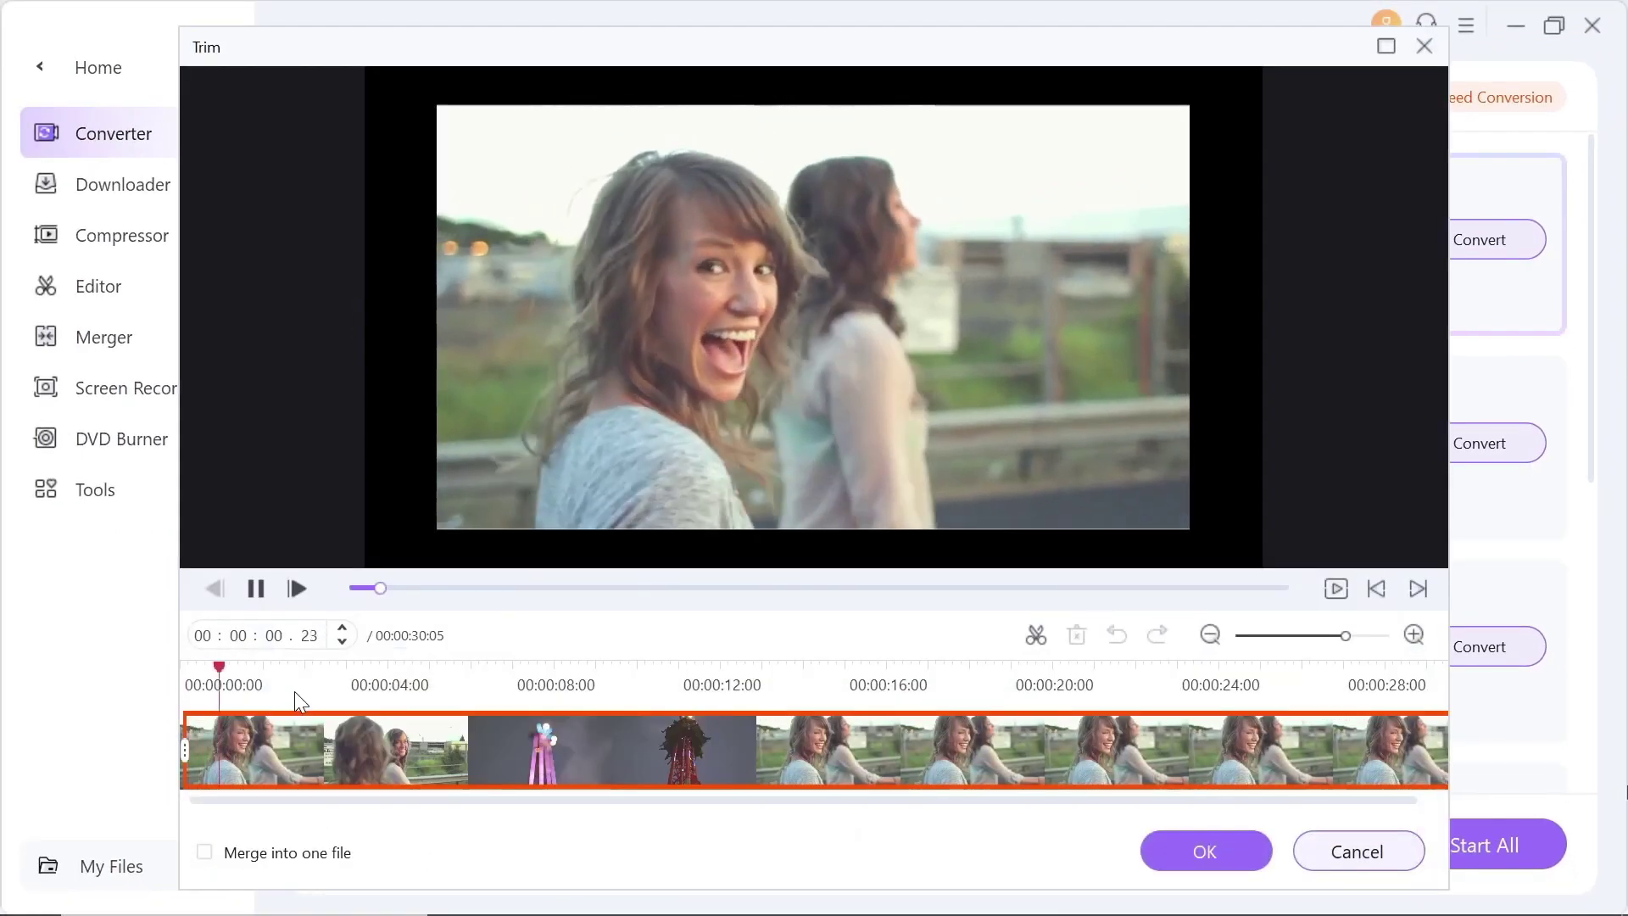
click(852, 746)
click(852, 749)
click(1077, 636)
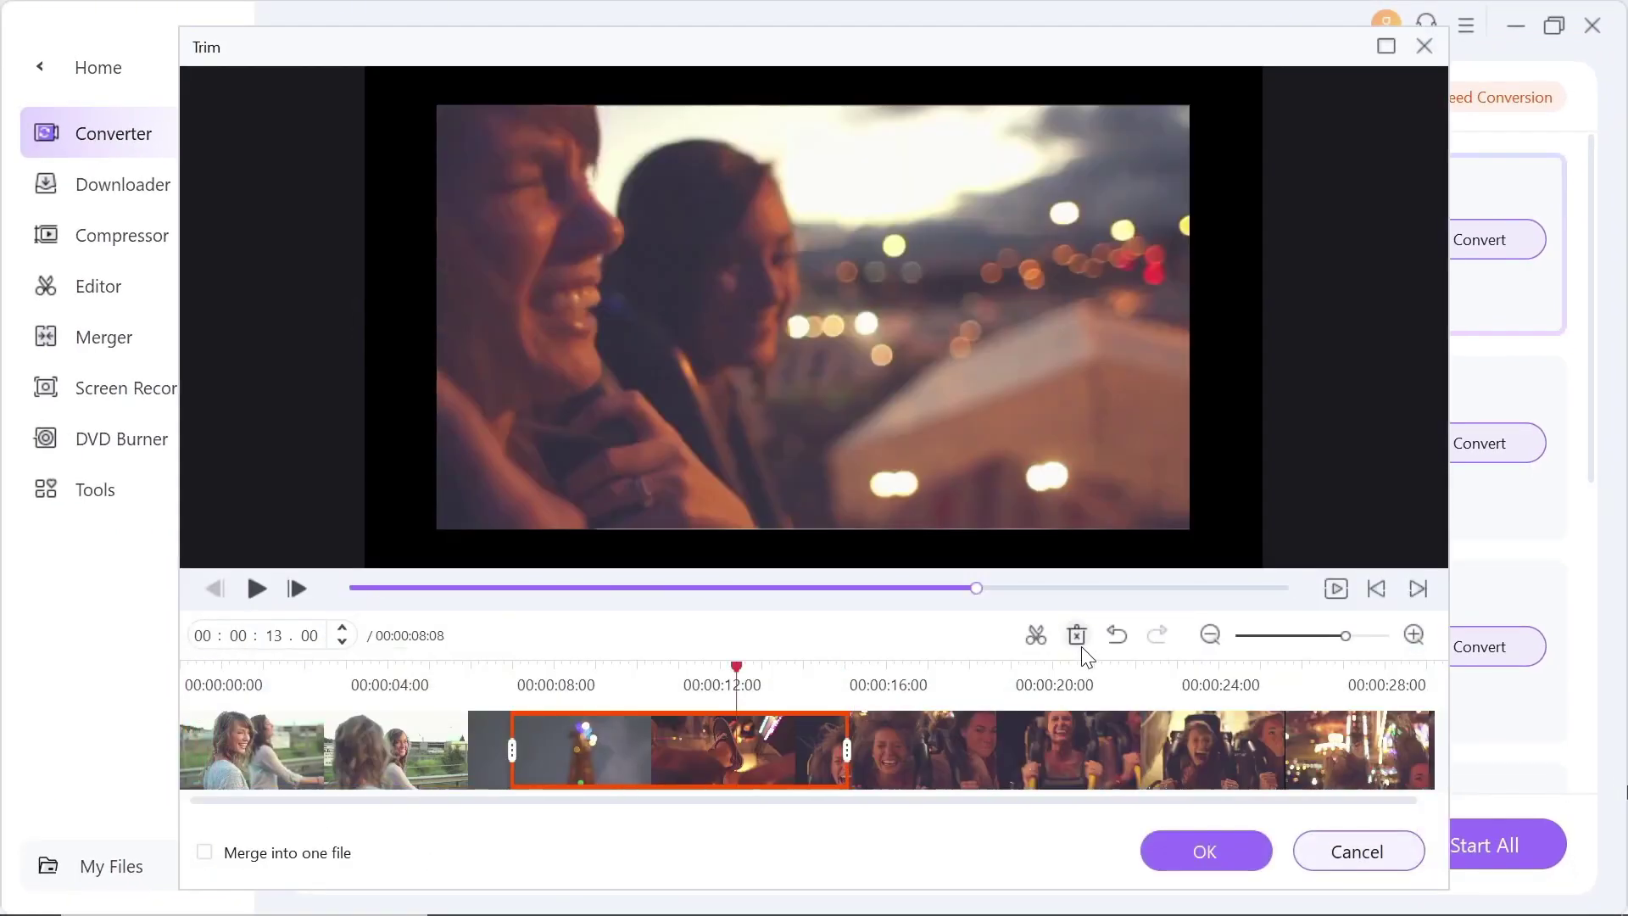
click(1081, 638)
drag(1090, 751, 964, 750)
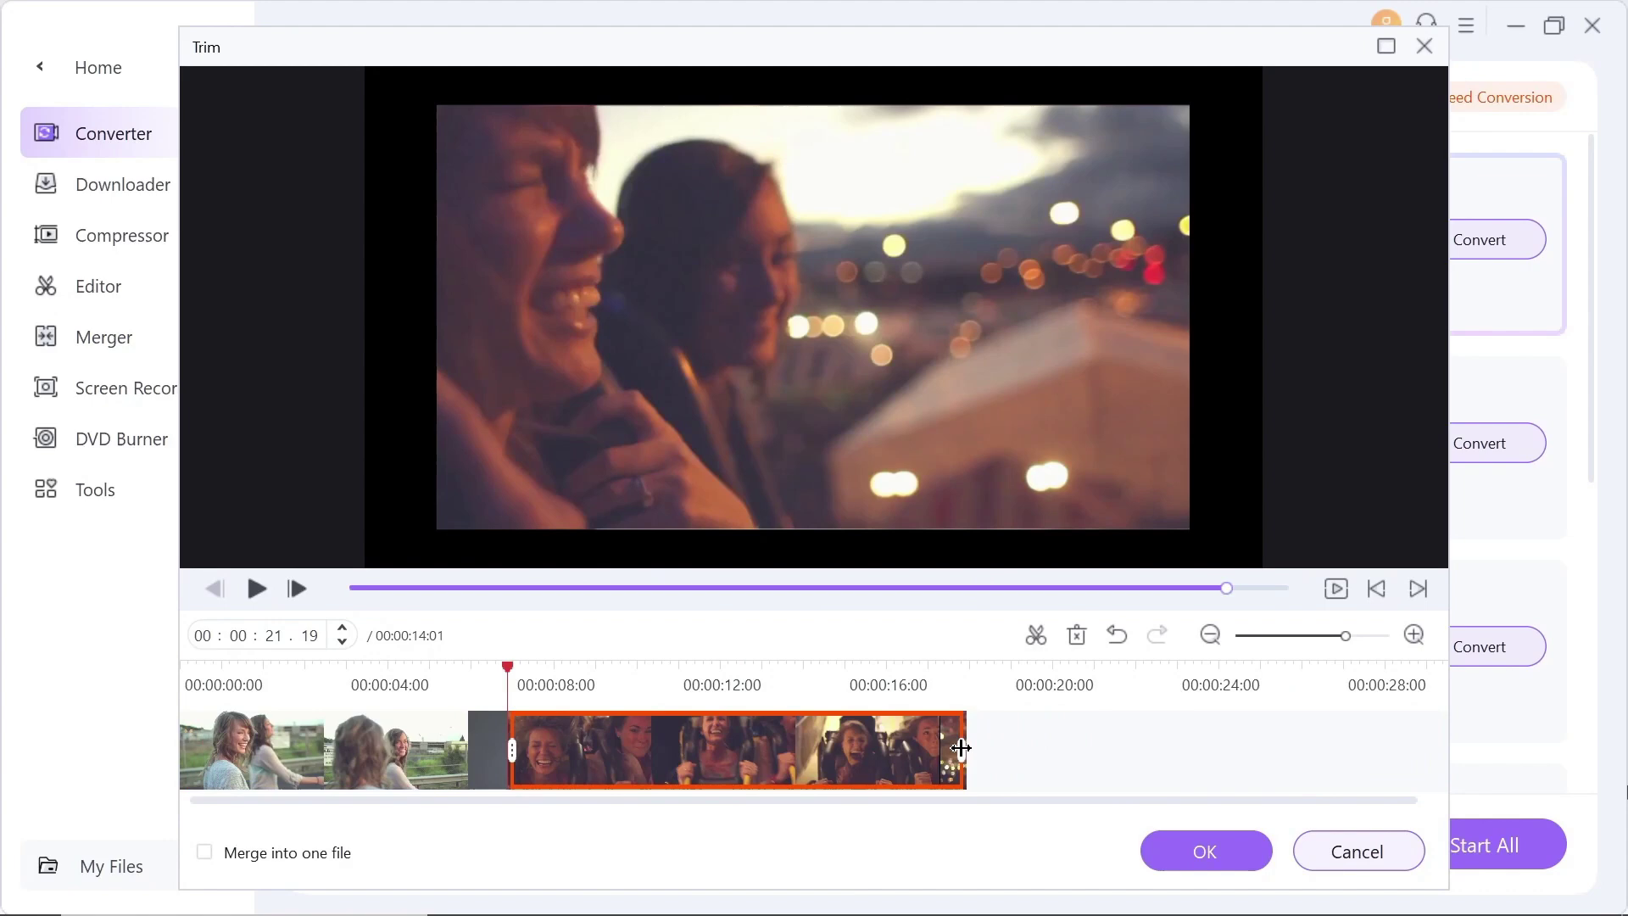
key(Return)
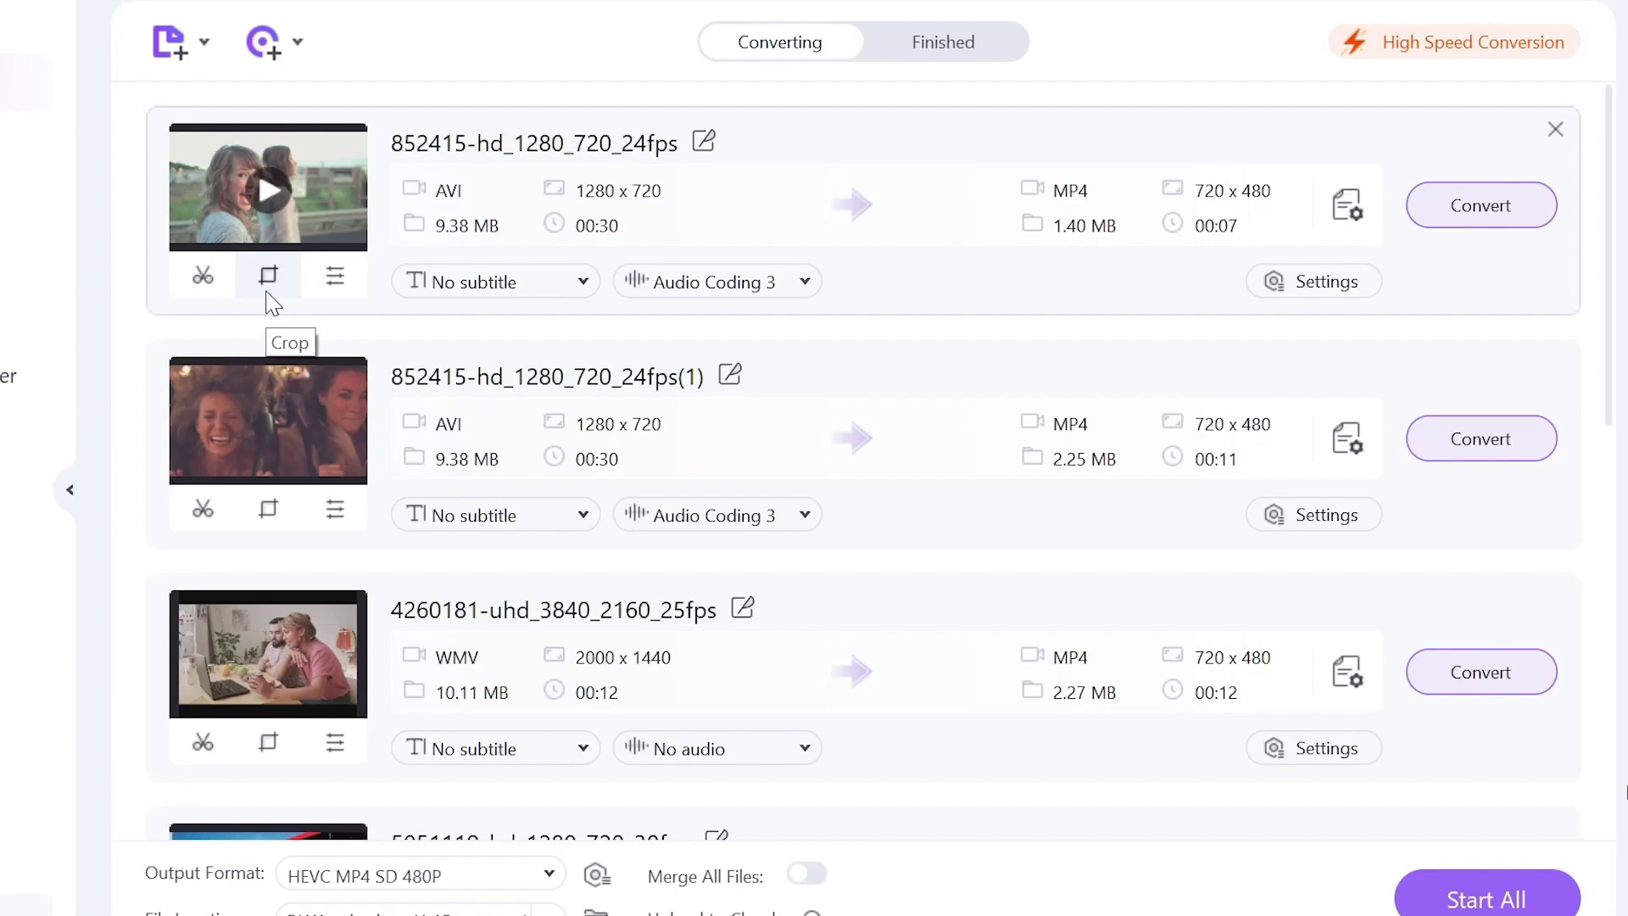
Step: Try two colour filters on the first video in the Effect settings
click(268, 284)
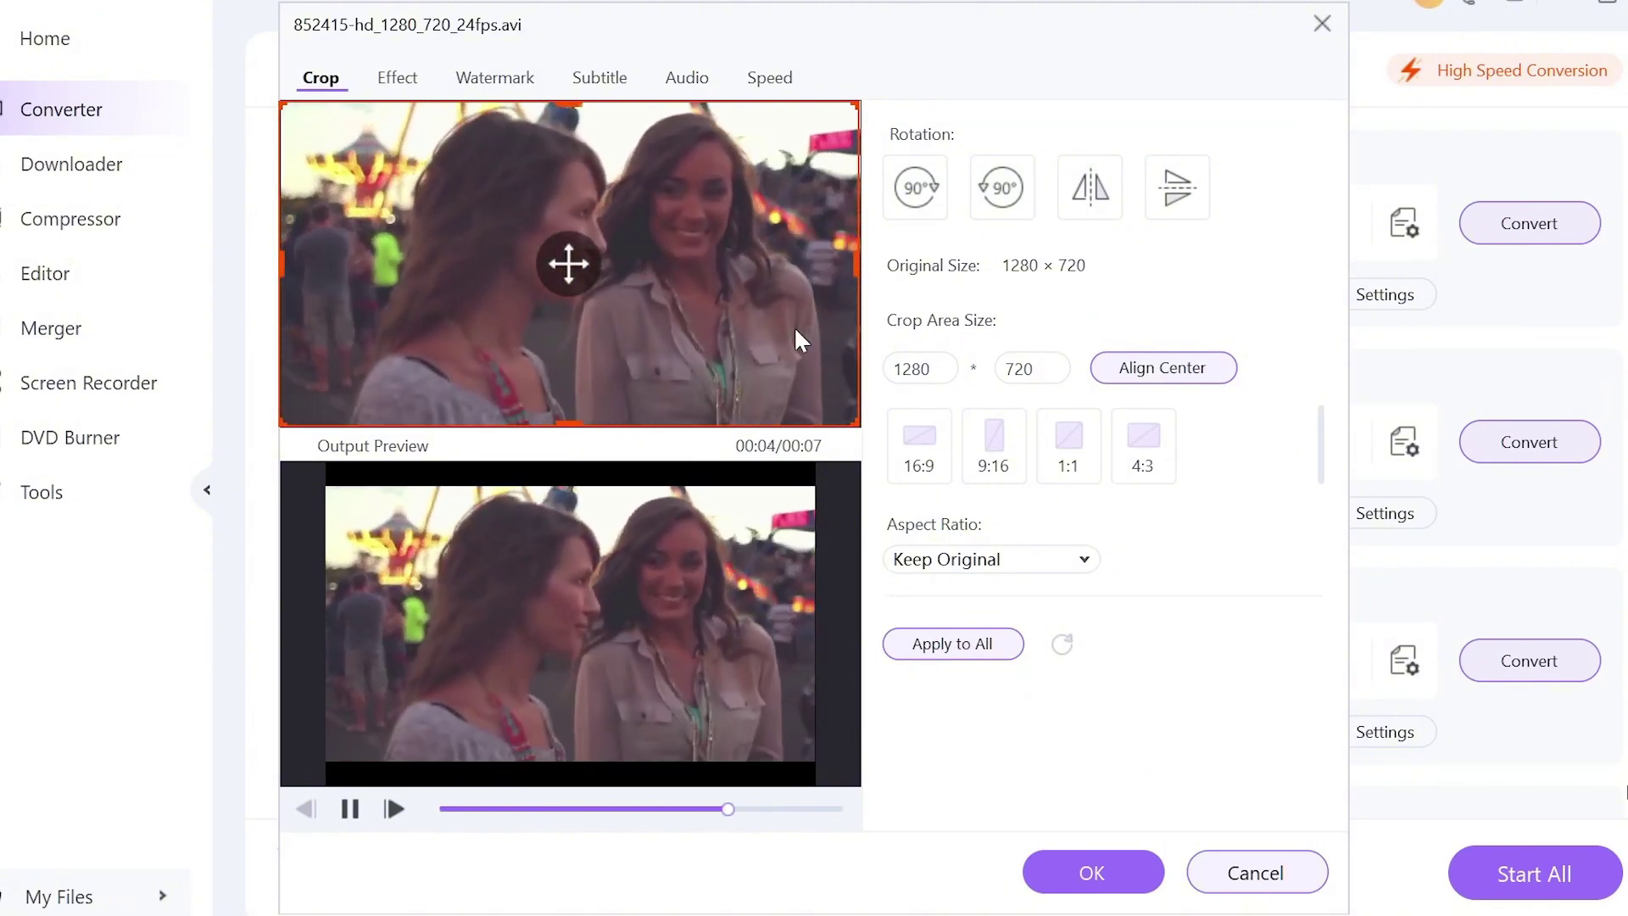
click(395, 78)
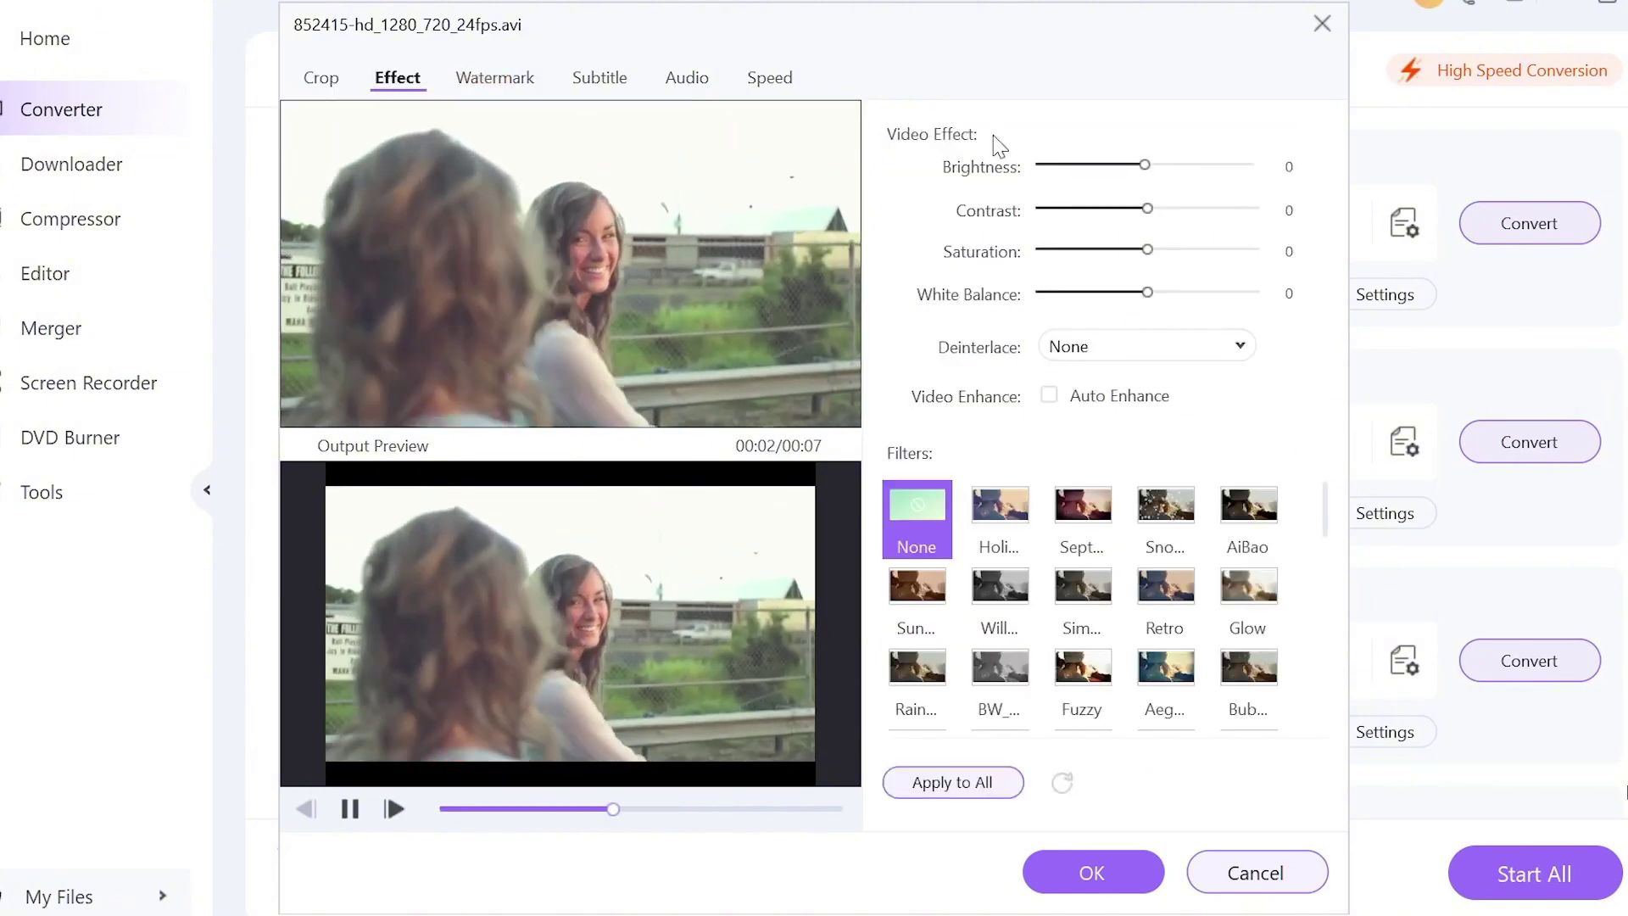
click(1060, 521)
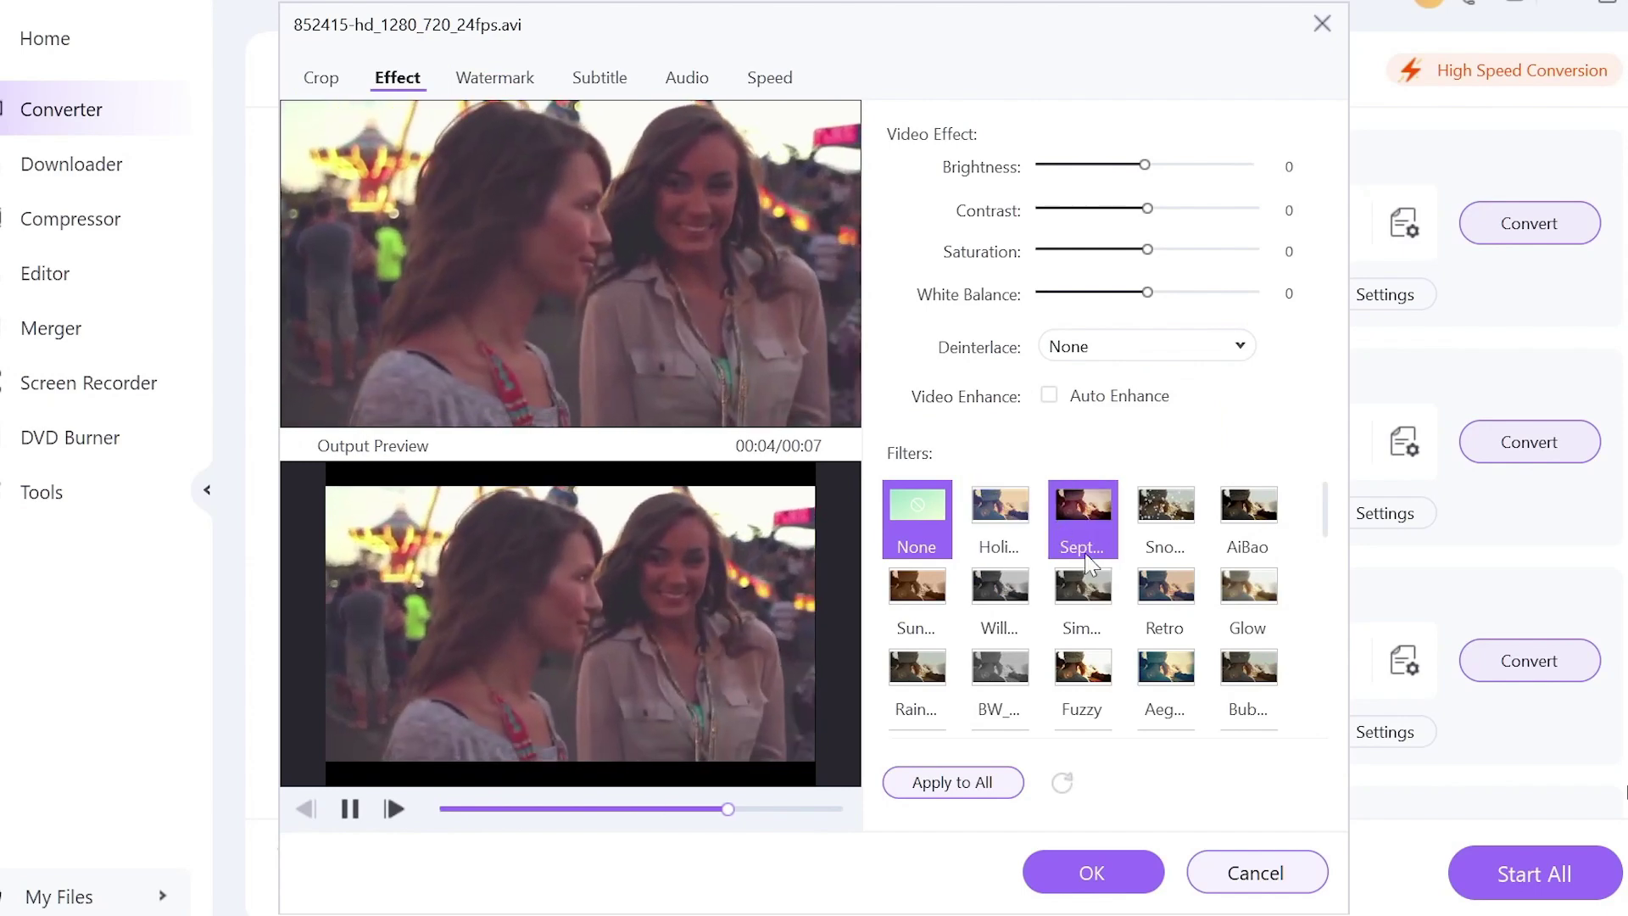
click(1095, 600)
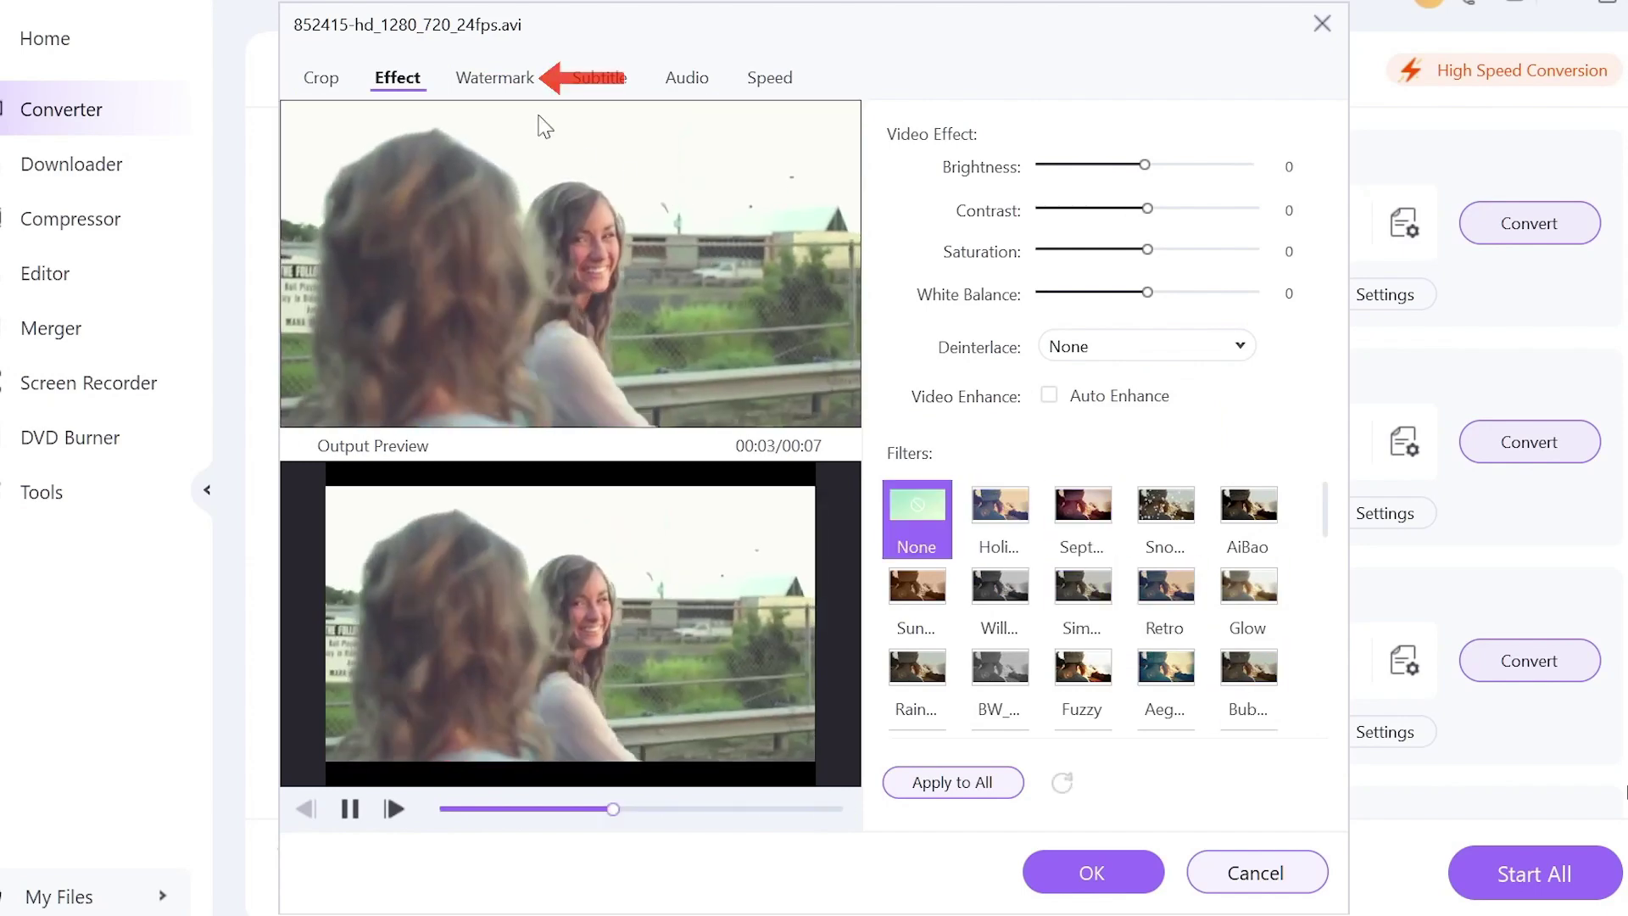
Step: Look through the Watermark, Subtitle and Audio settings
click(494, 78)
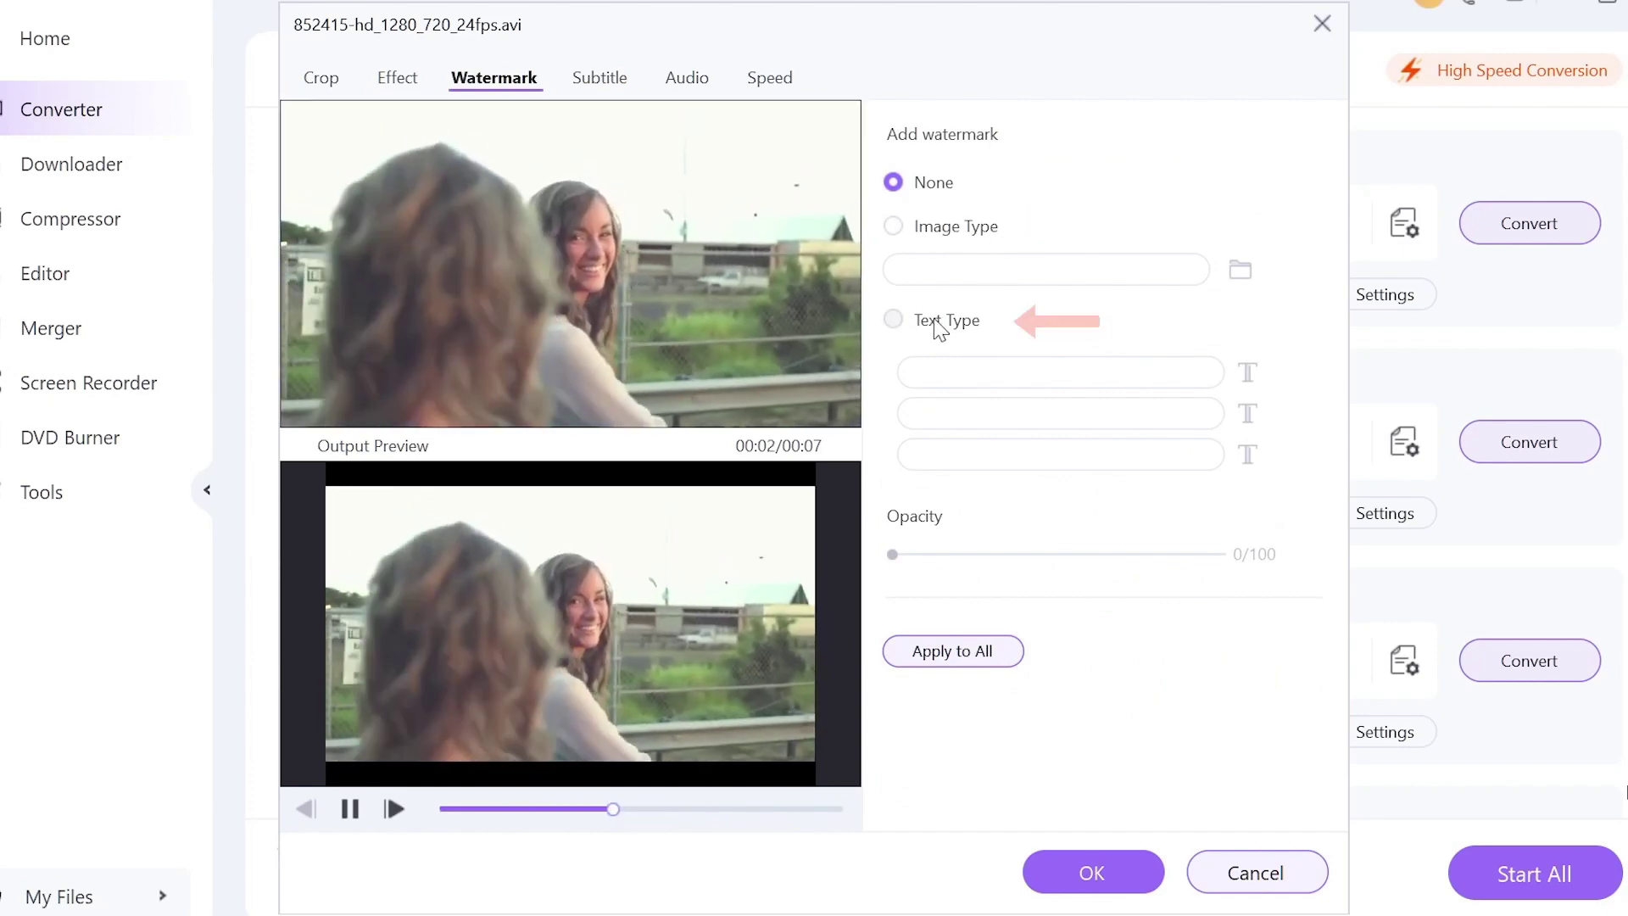
click(625, 83)
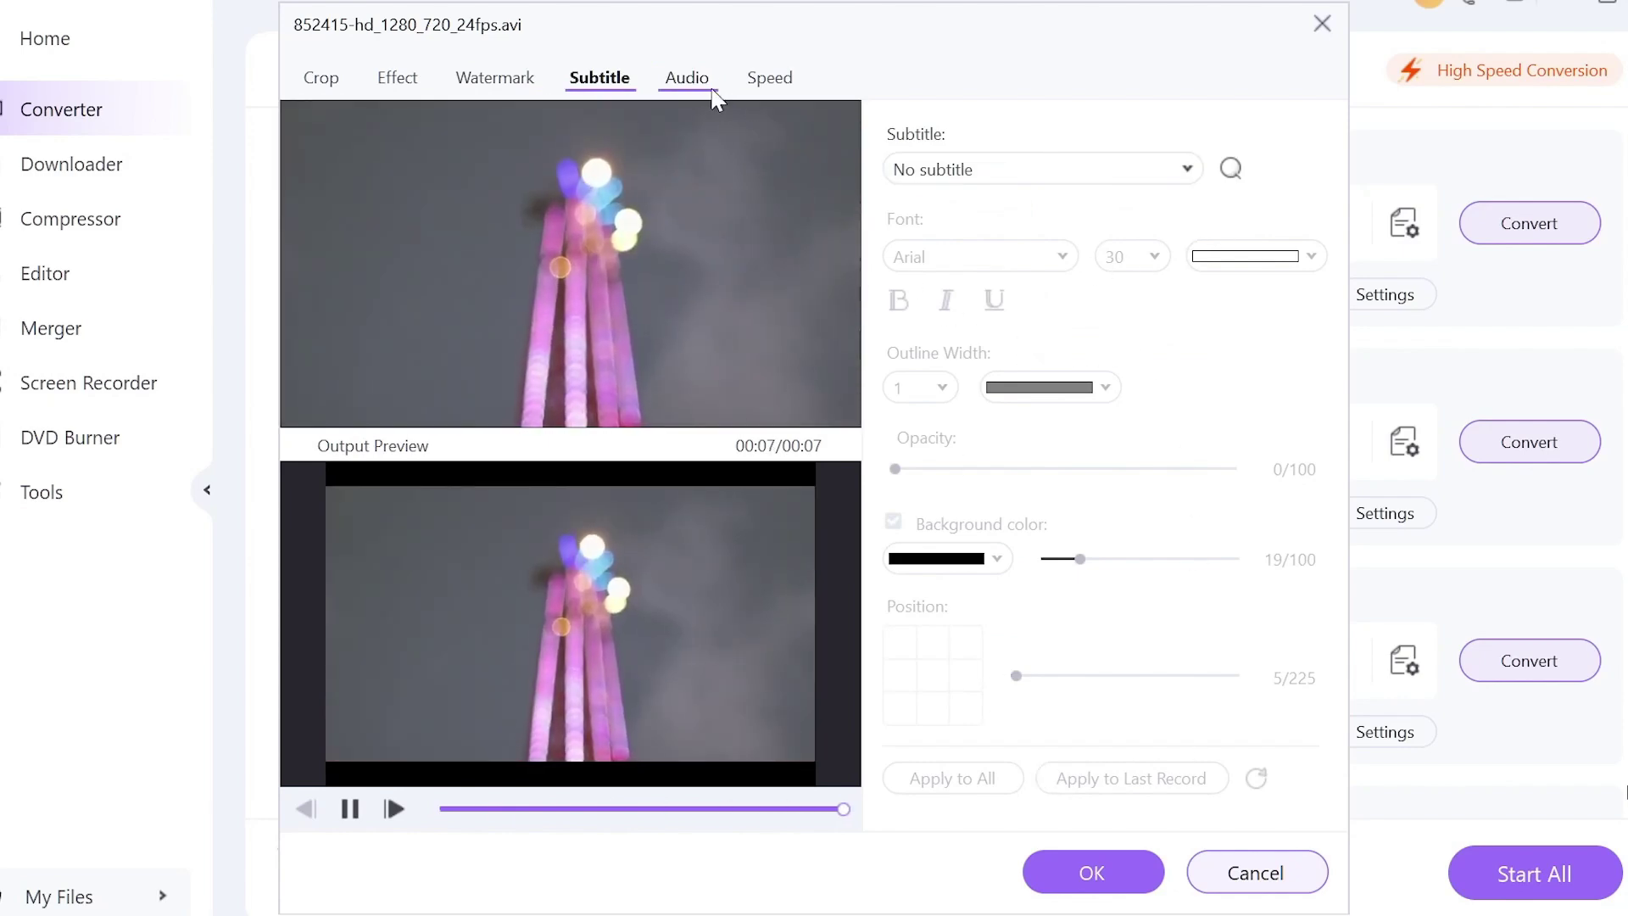
click(710, 92)
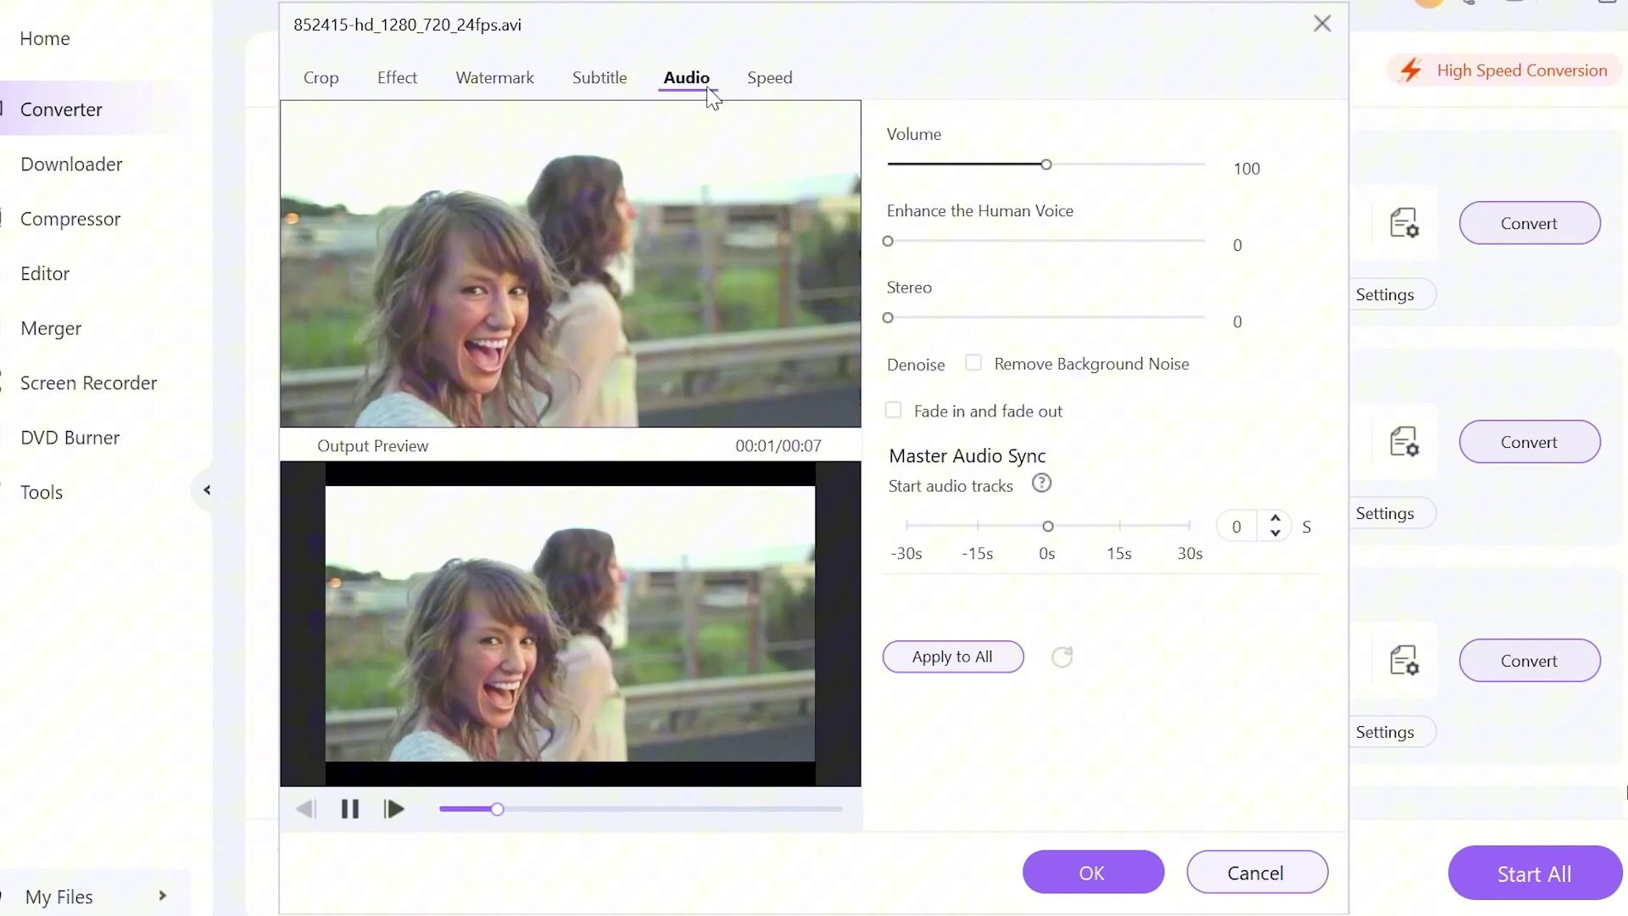
click(933, 365)
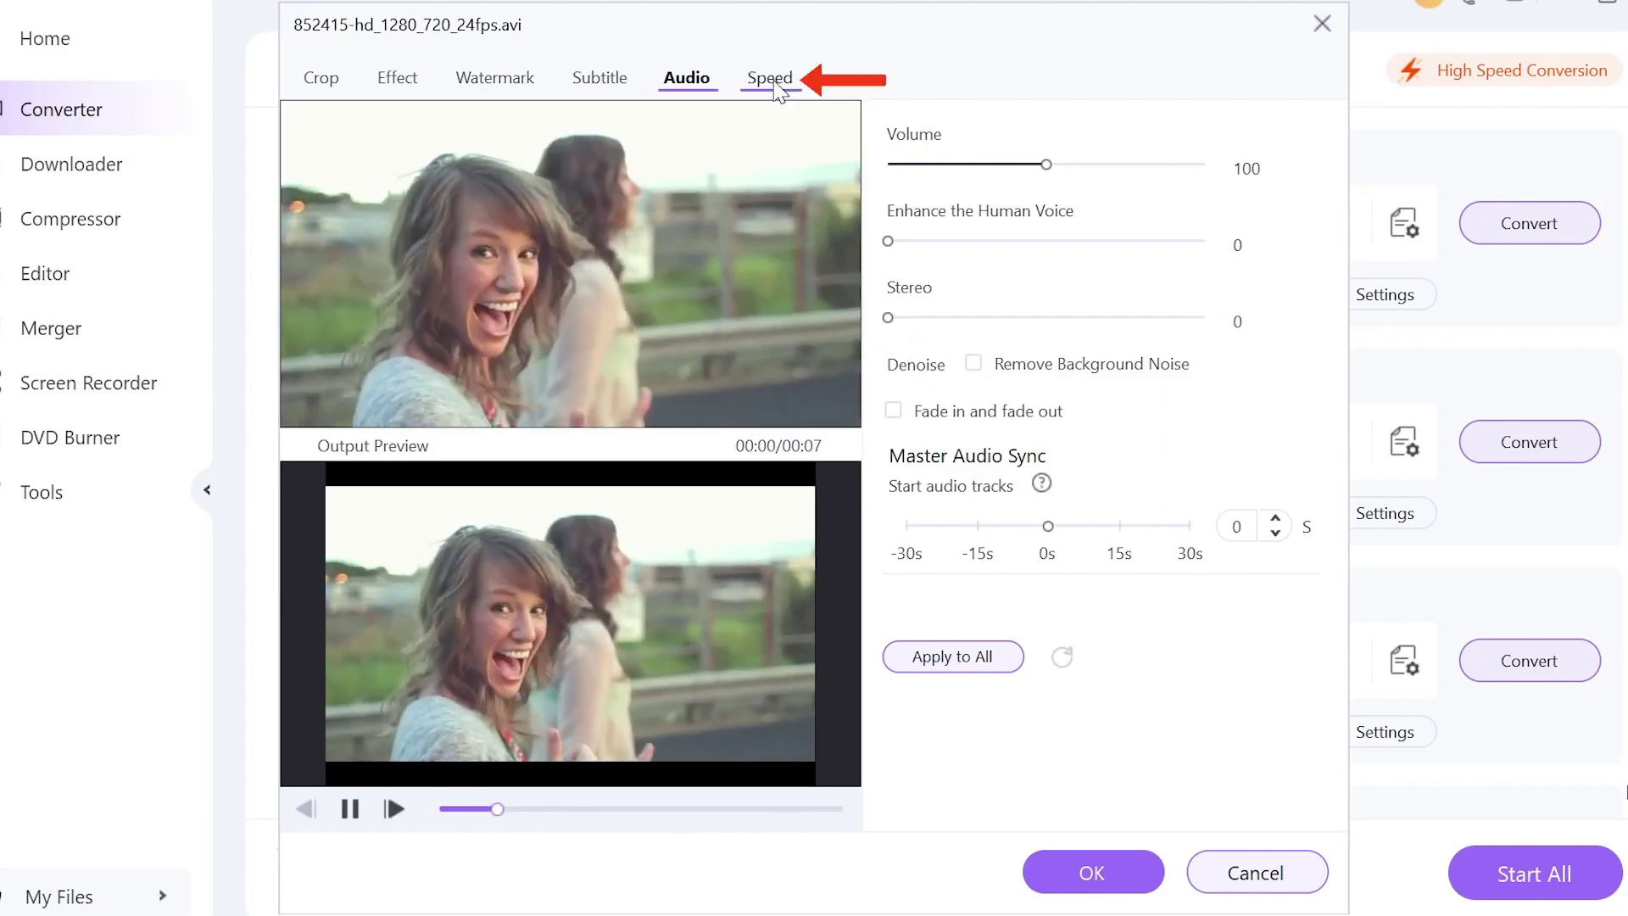
Step: Try 0.25X speed, reset all files to 1X, and cancel the edits
click(770, 78)
click(991, 207)
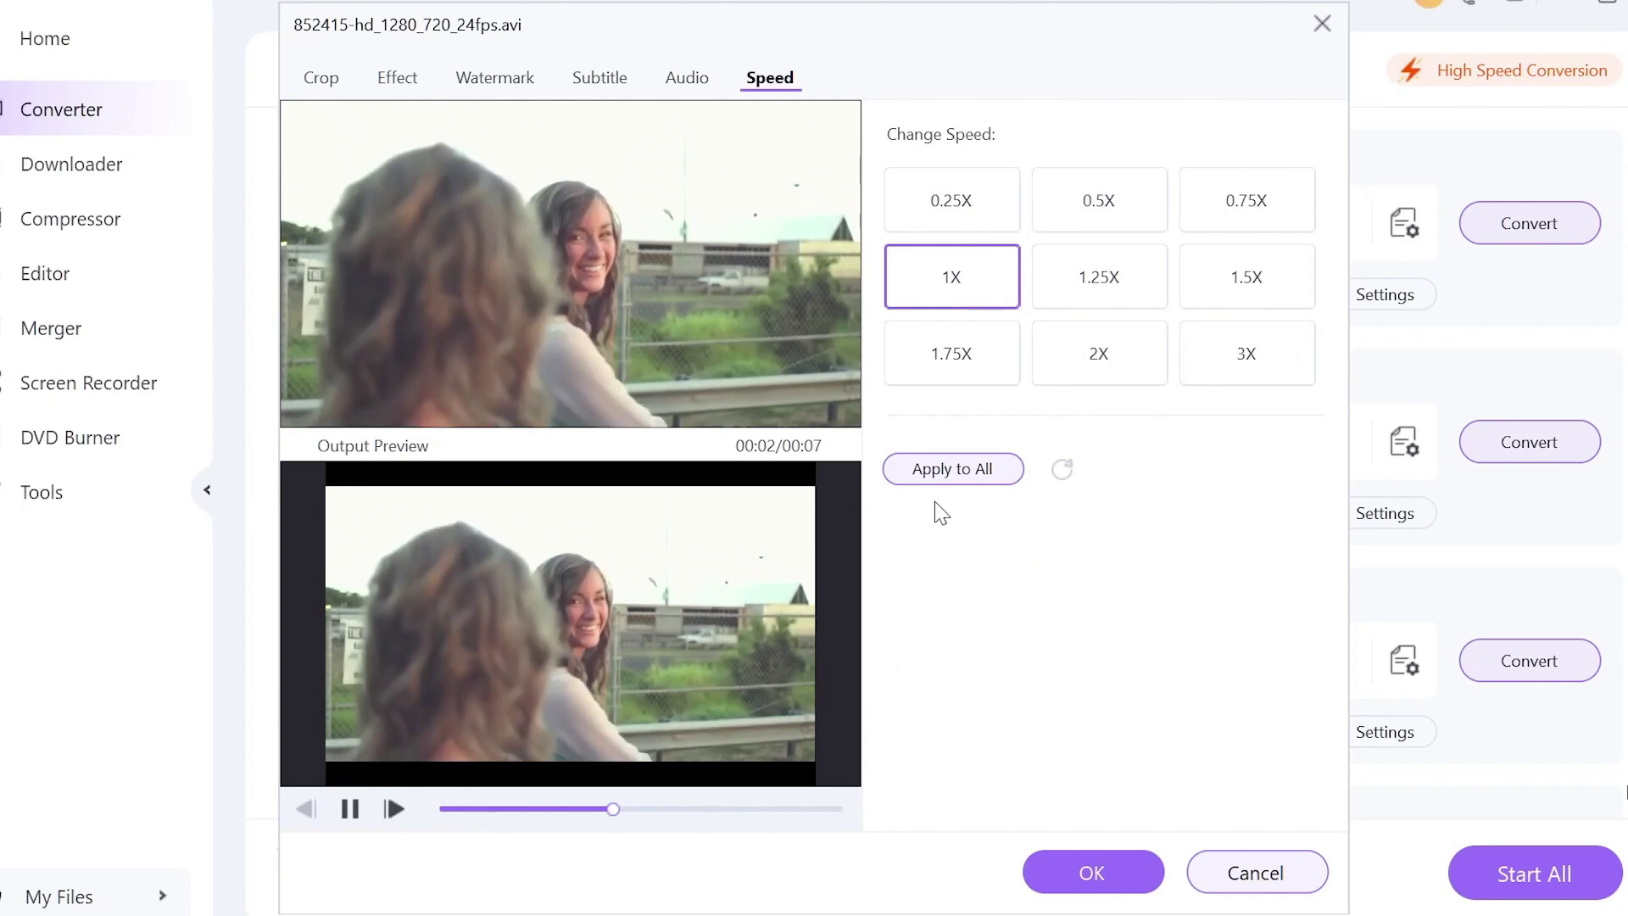
click(933, 471)
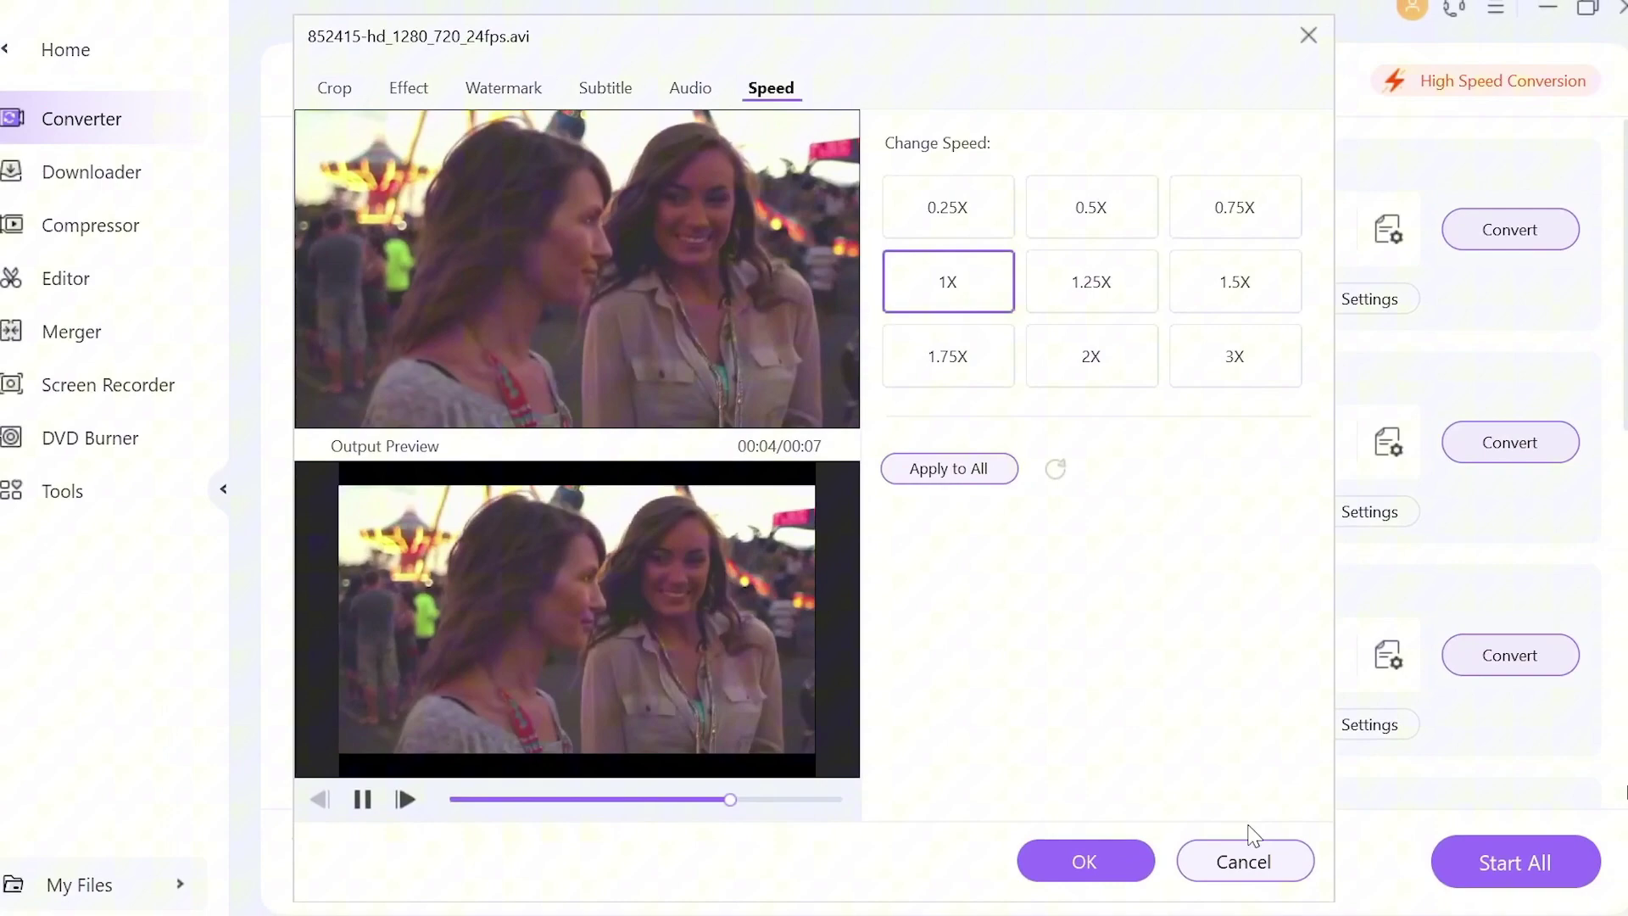
click(1263, 880)
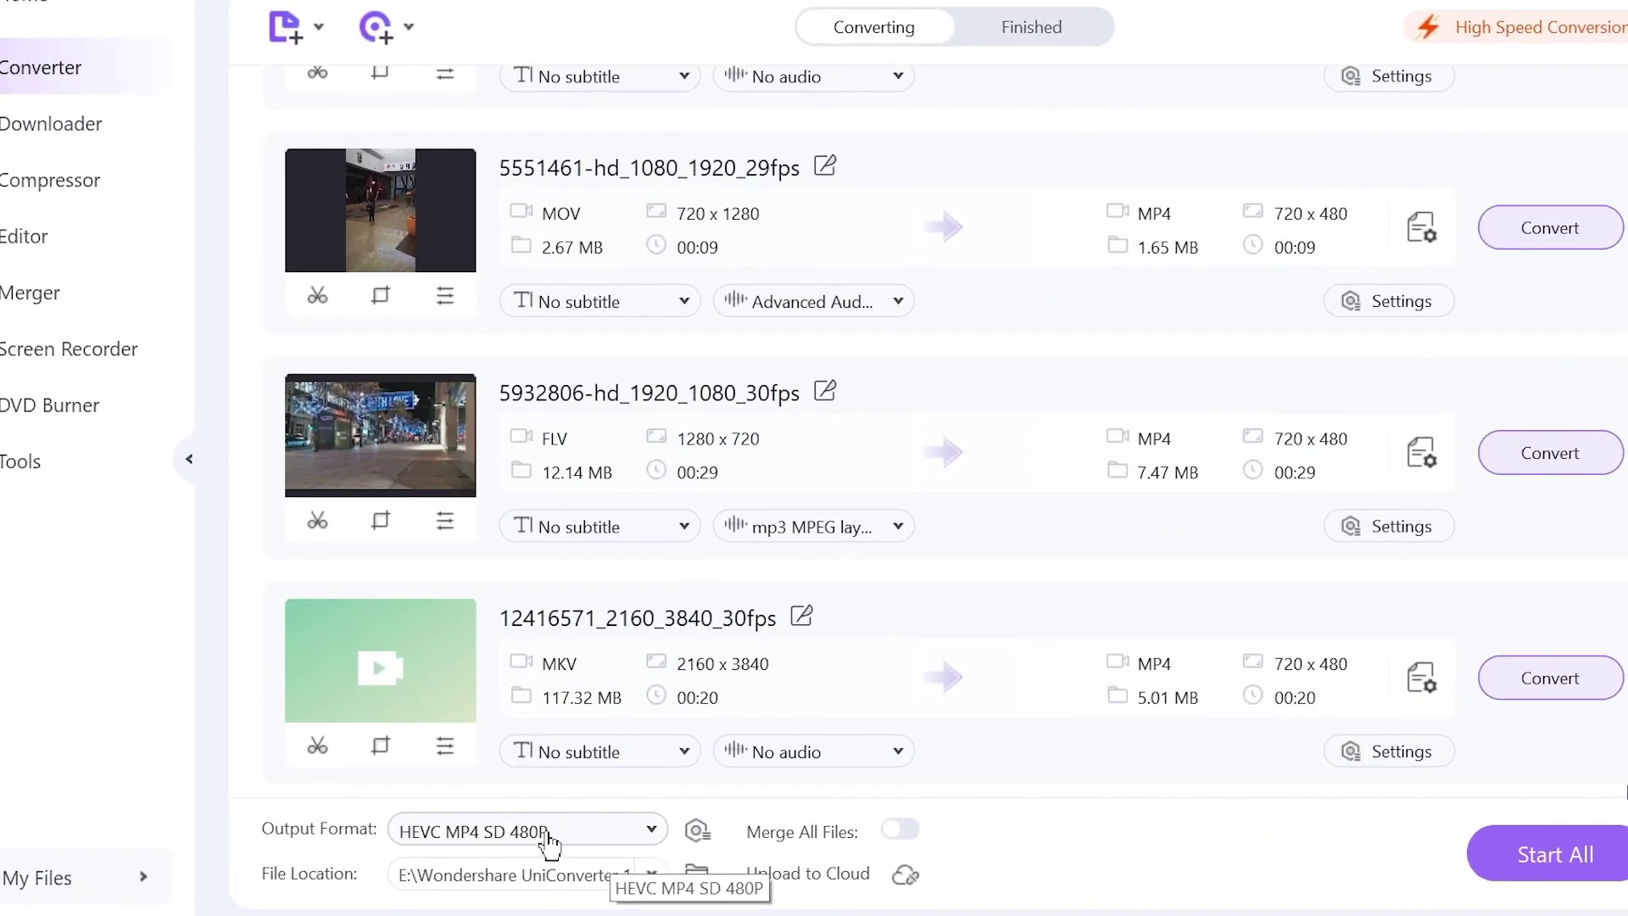
Step: Set every file's output to MP4 at the same resolution as its source
click(585, 840)
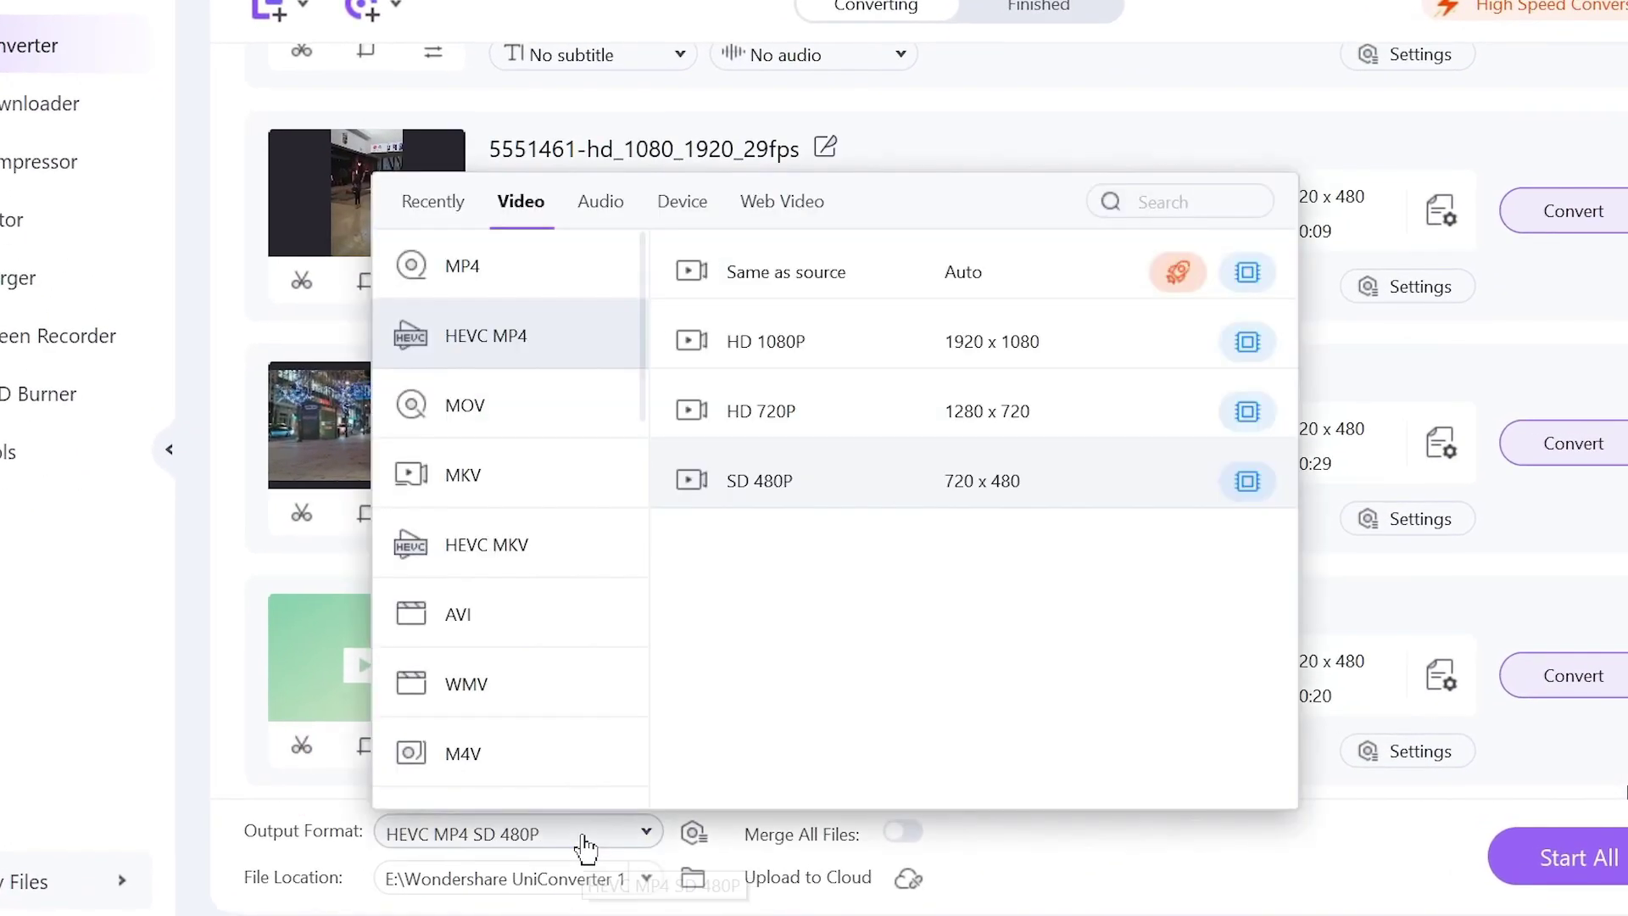
scroll(574, 625, down, 3)
scroll(574, 625, down, 3)
scroll(580, 625, down, 5)
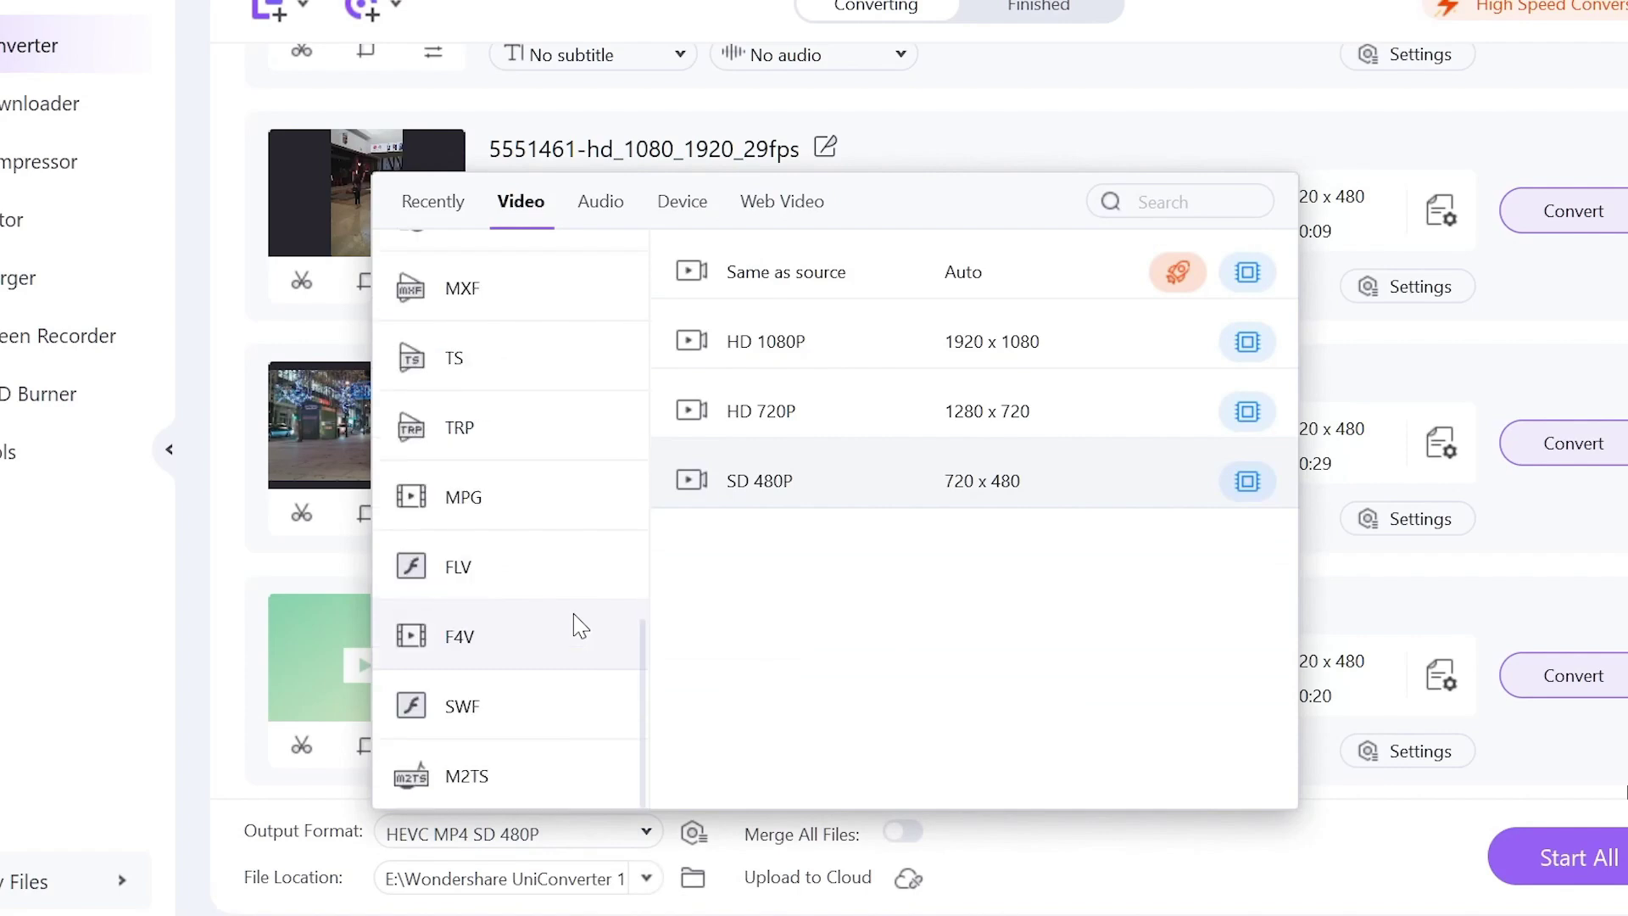
scroll(576, 625, up, 10)
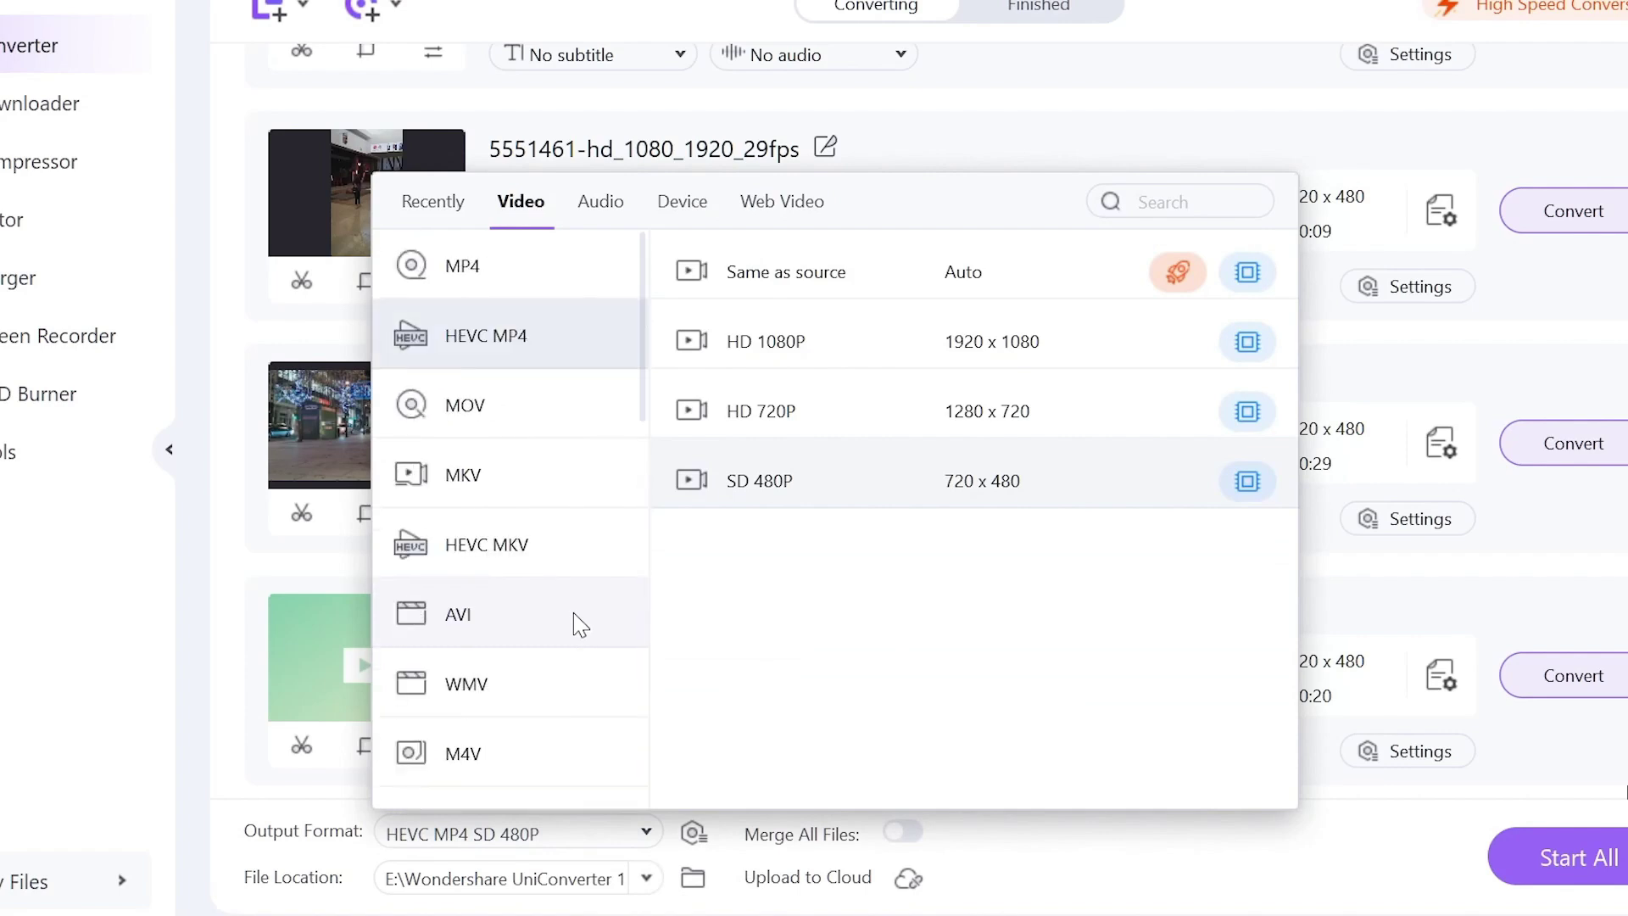
click(551, 284)
click(781, 291)
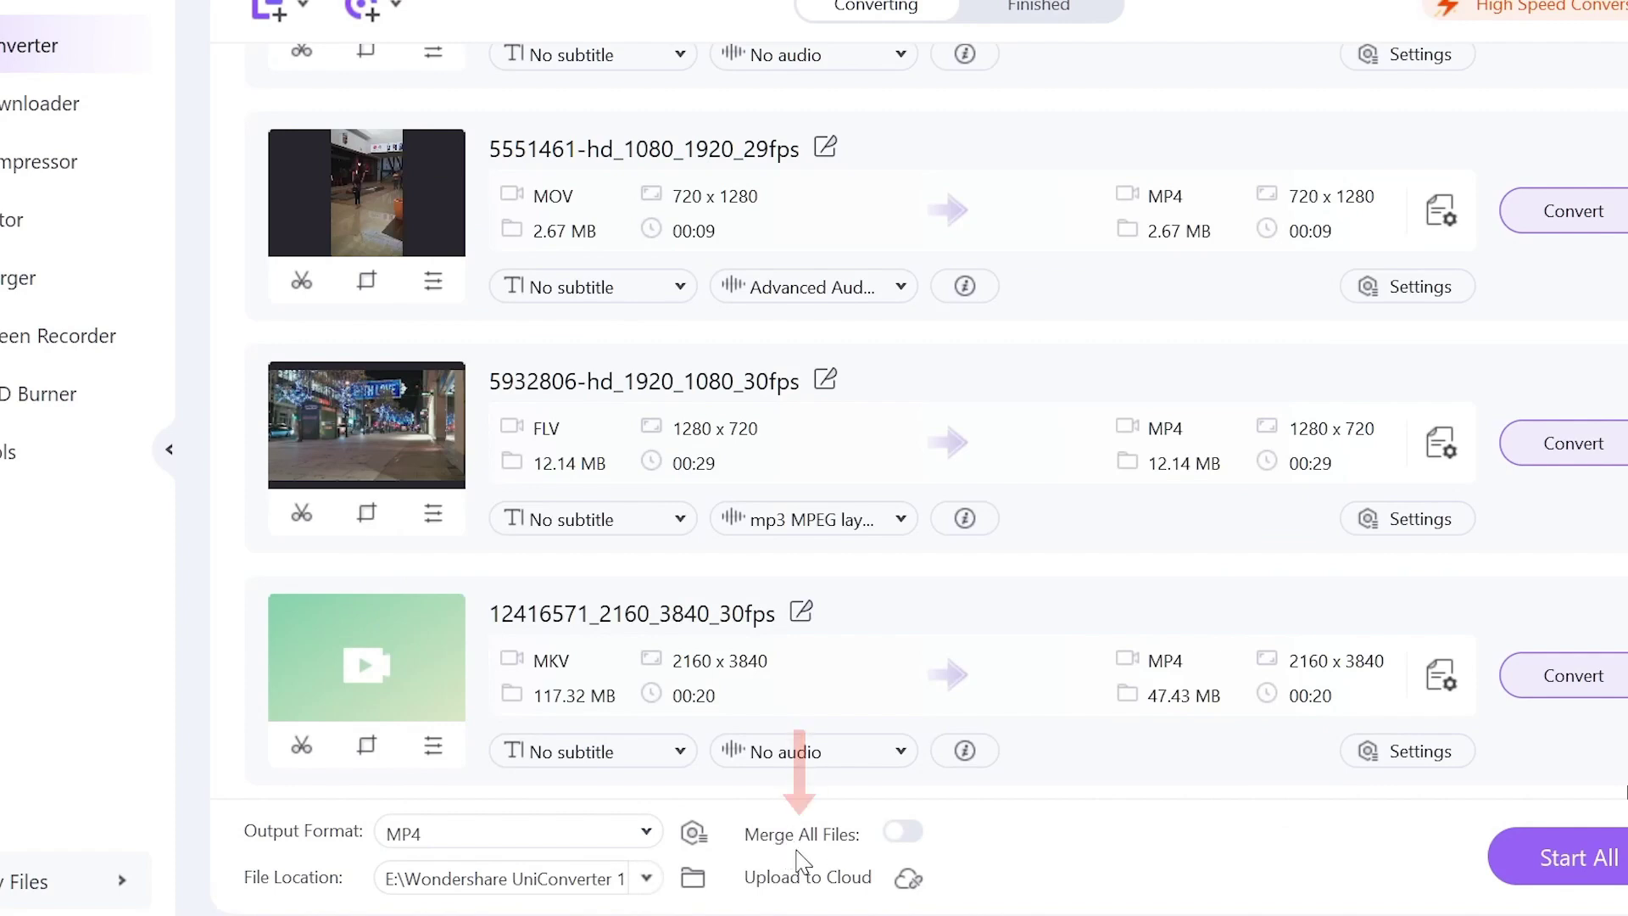
Step: Switch Merge All Files on and back off, and review the High Speed Conversion options
click(904, 832)
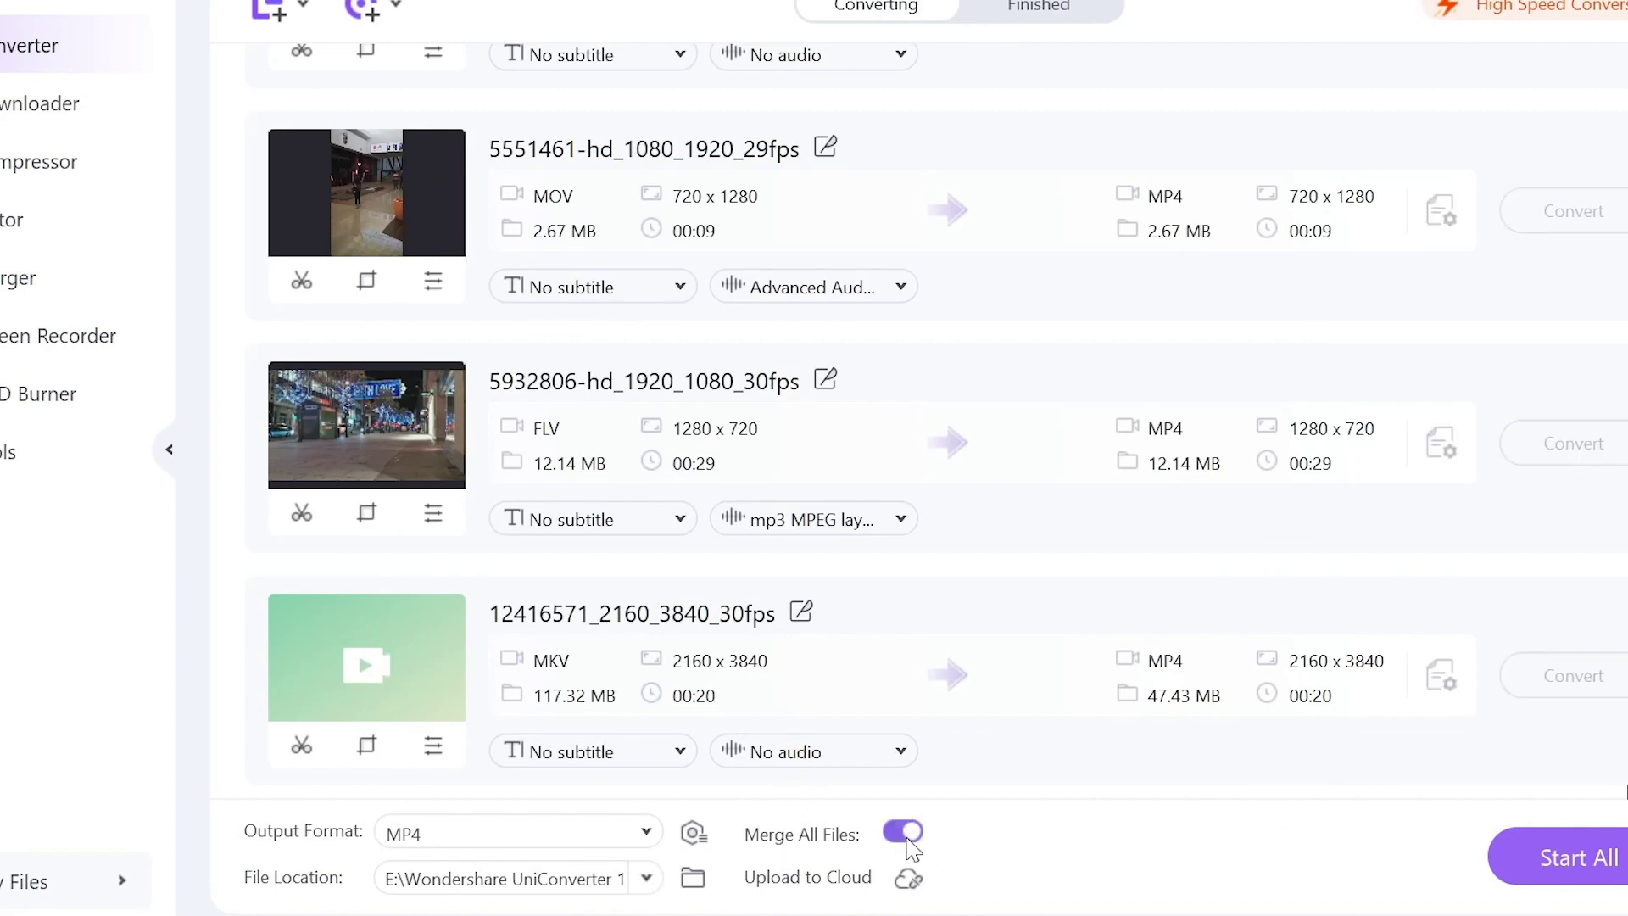
click(904, 832)
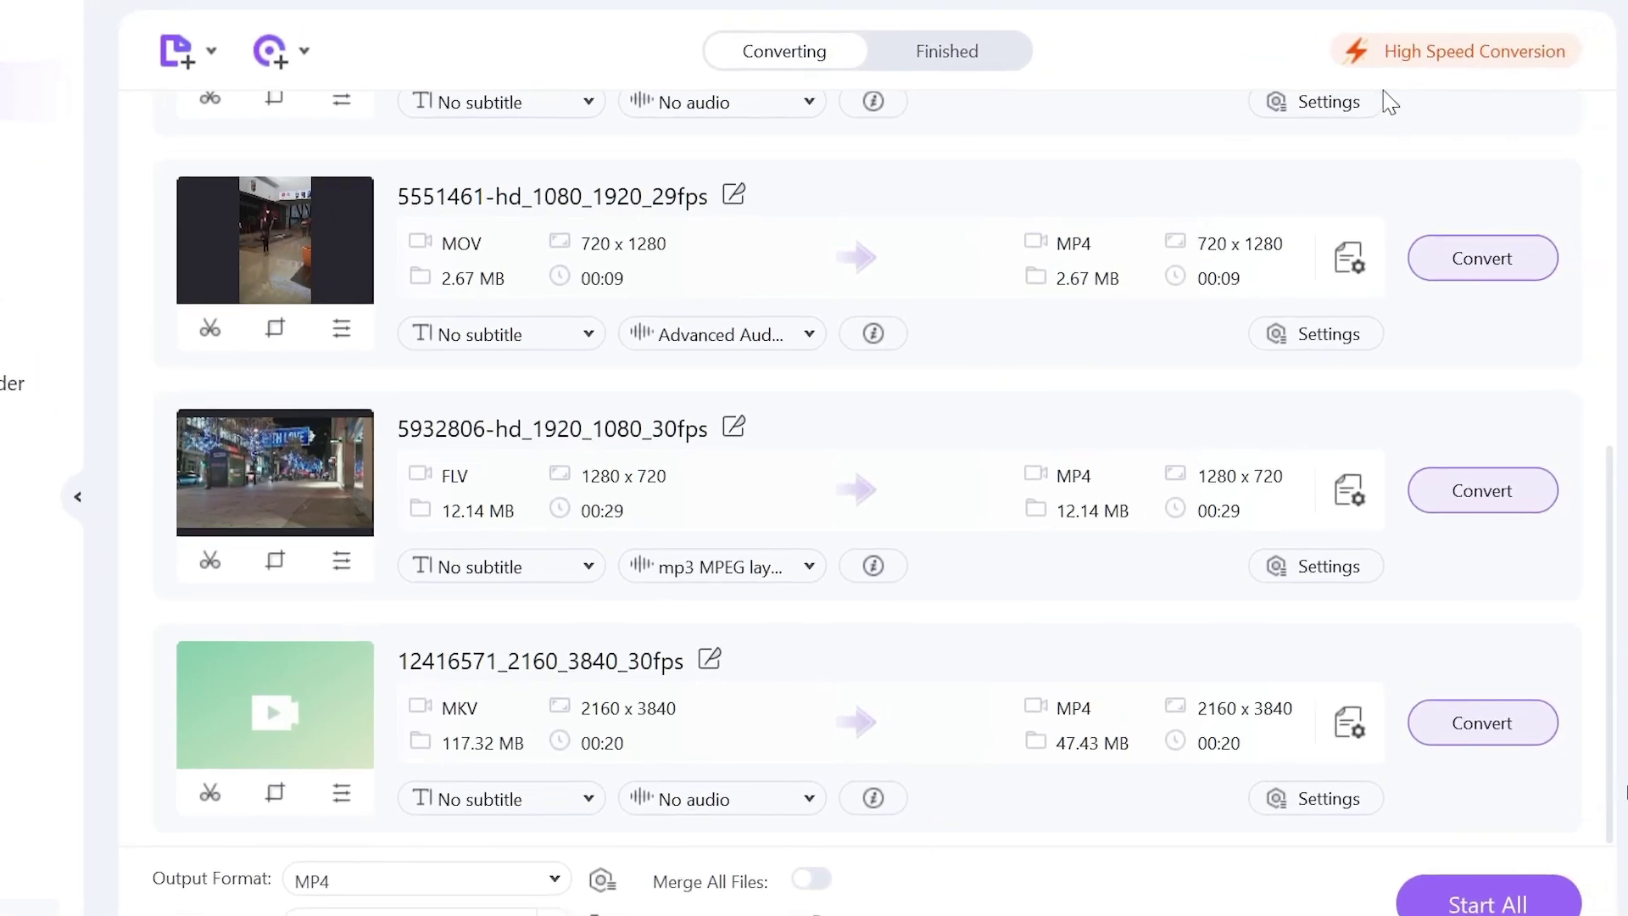
click(1414, 66)
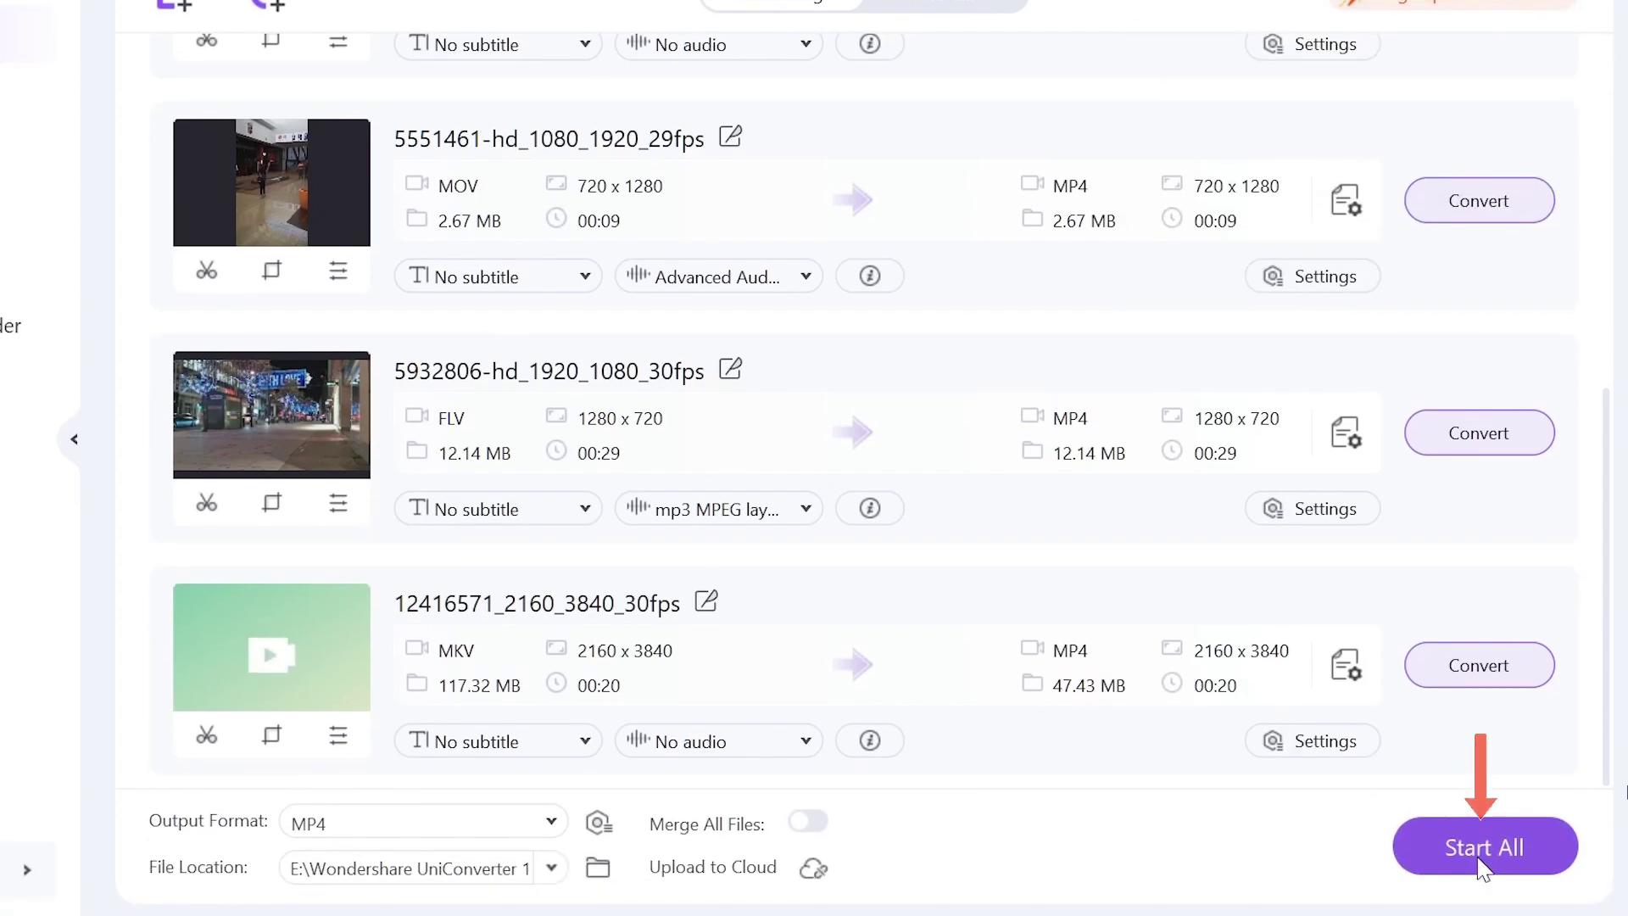
Step: Convert all six queued videos to MP4 and view a converted file in File Explorer
click(1481, 865)
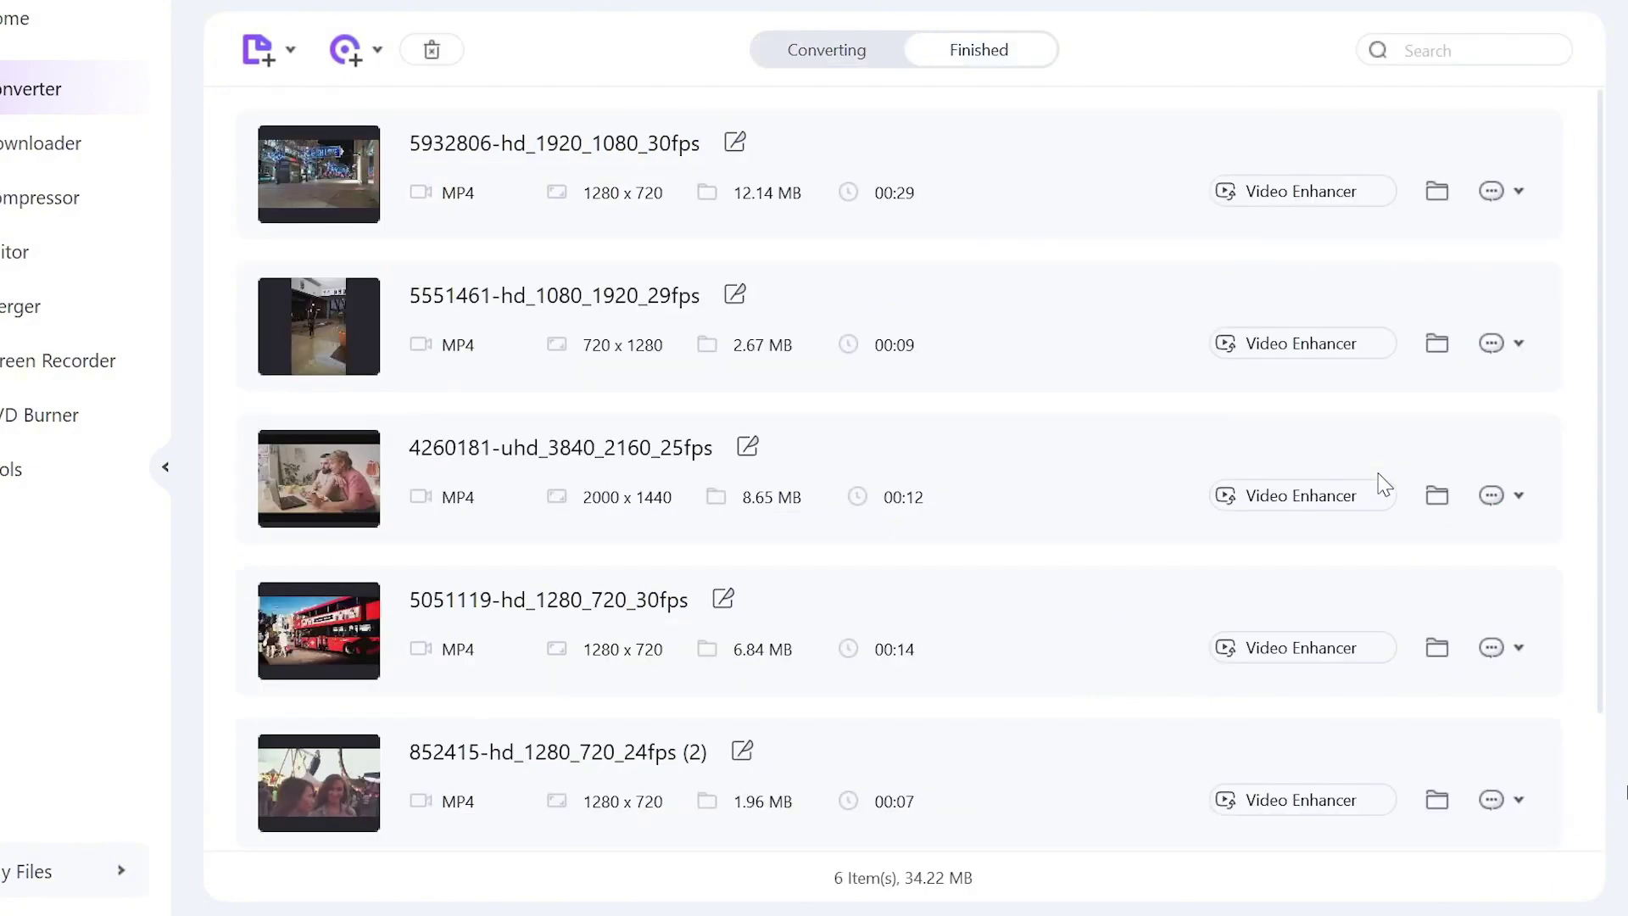
click(1442, 195)
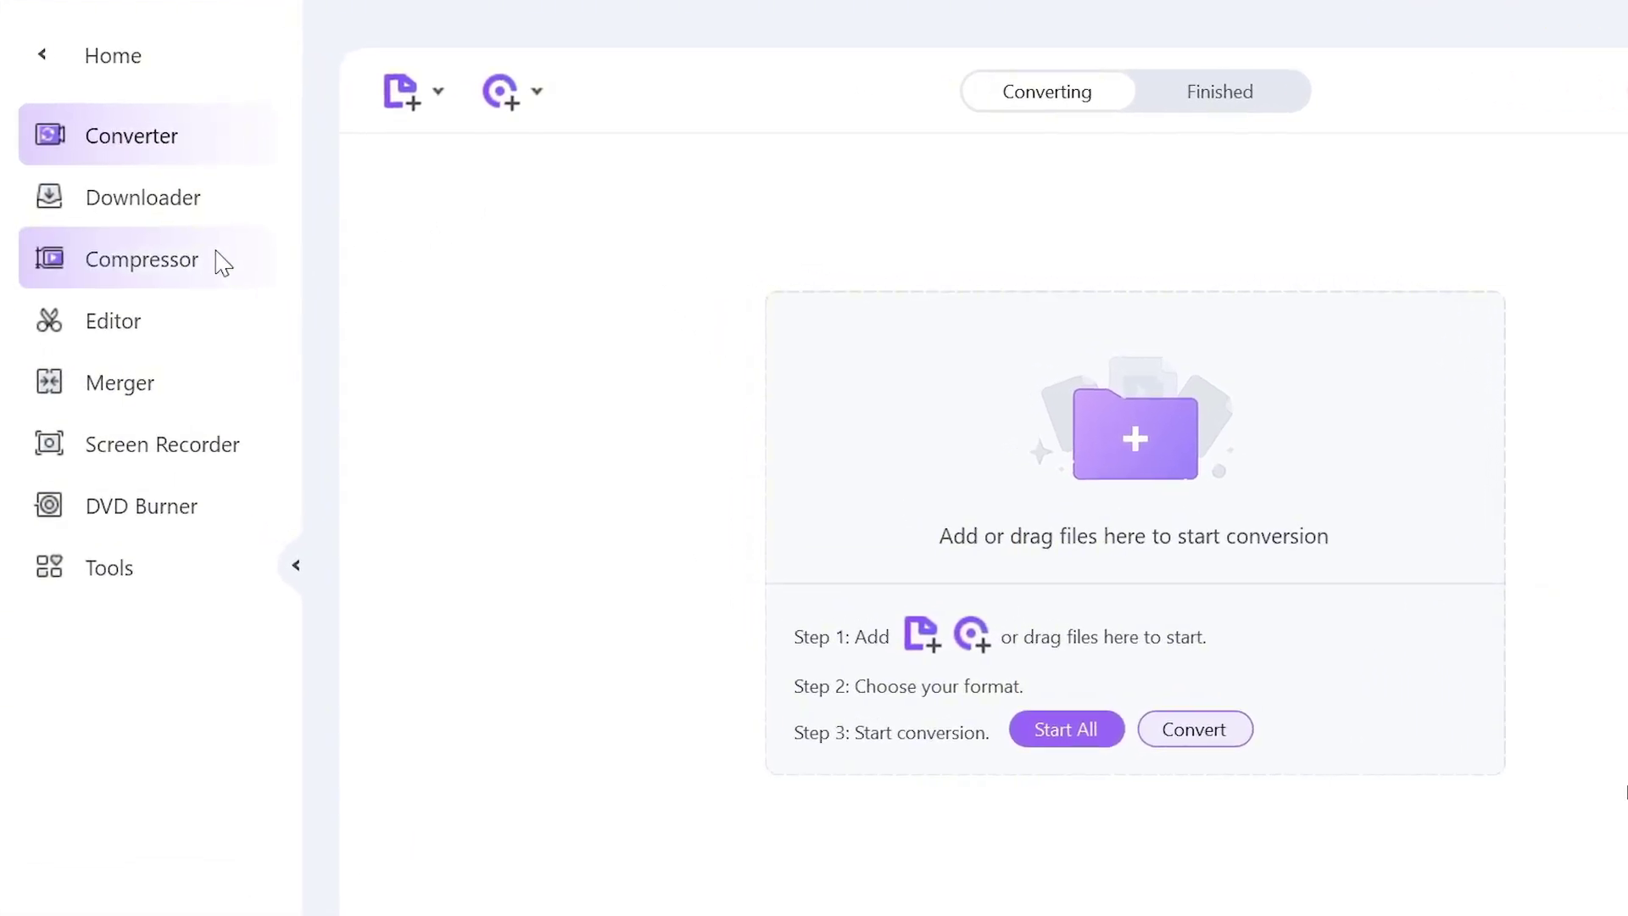
Step: Add the 4K MP4 and MKV clips to the Compressor and preview the MP4 clip
click(201, 268)
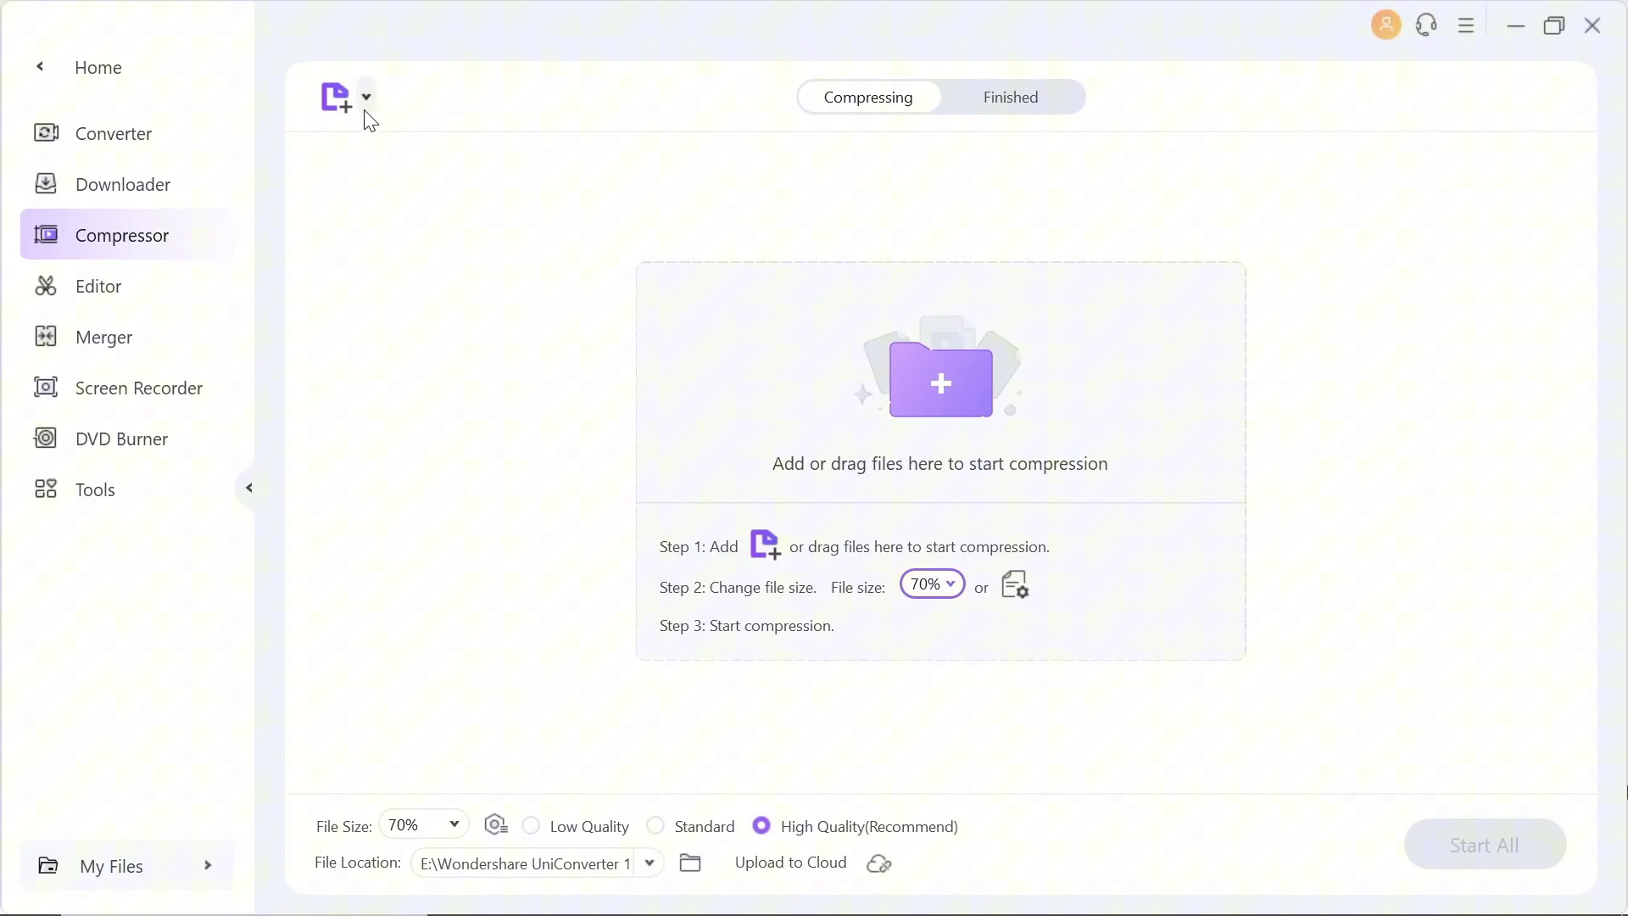
click(360, 131)
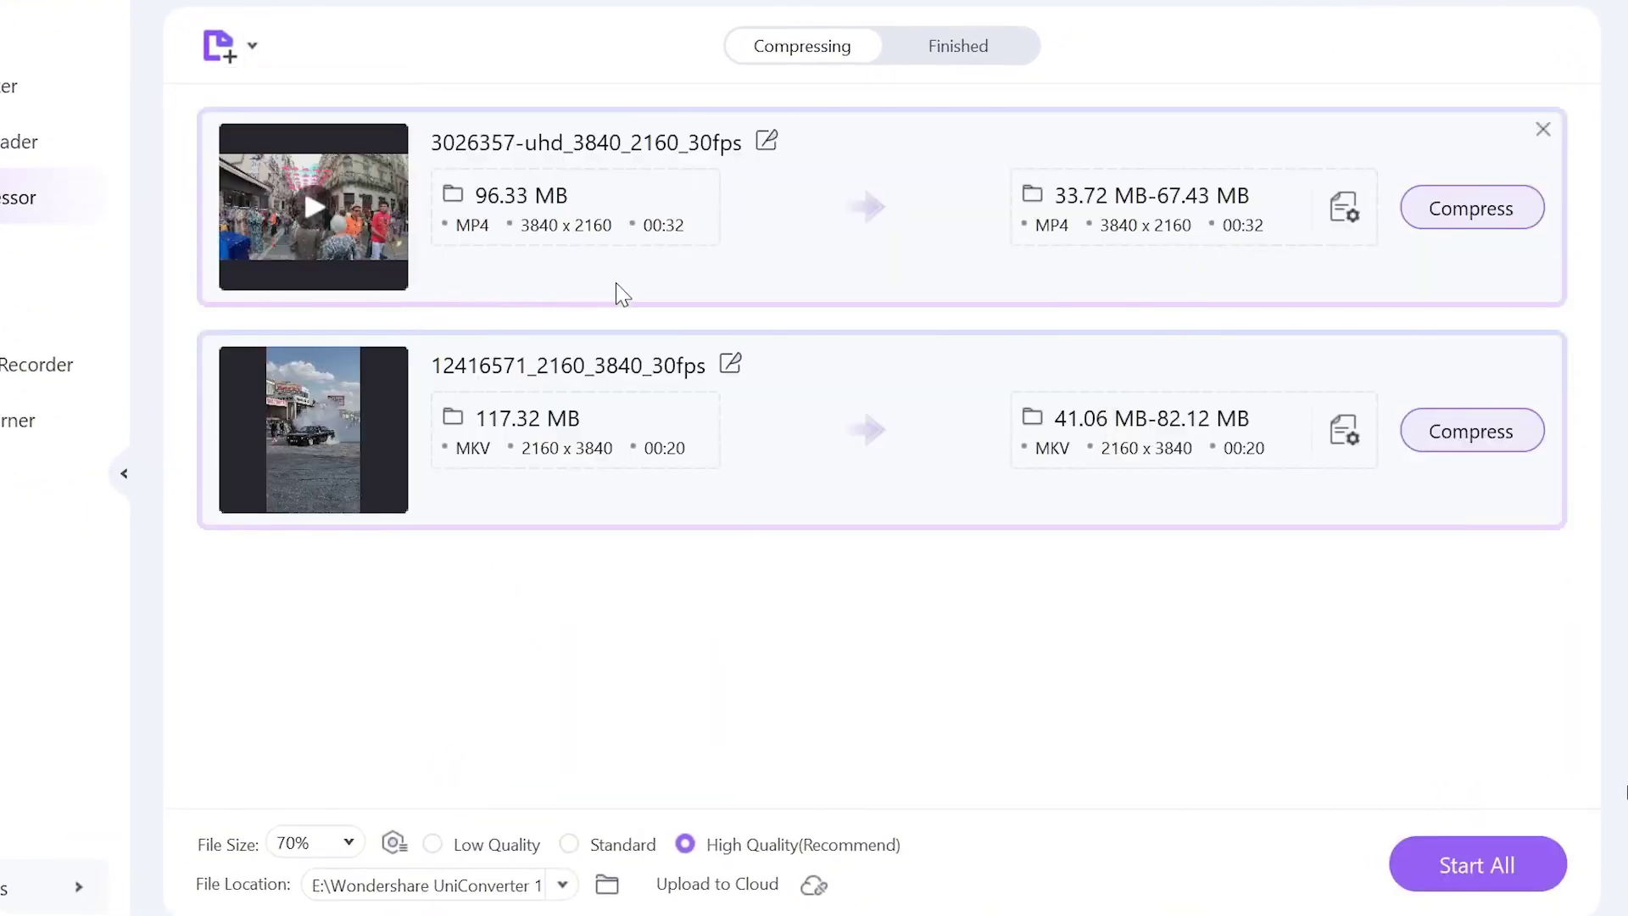
mouse_move(687, 455)
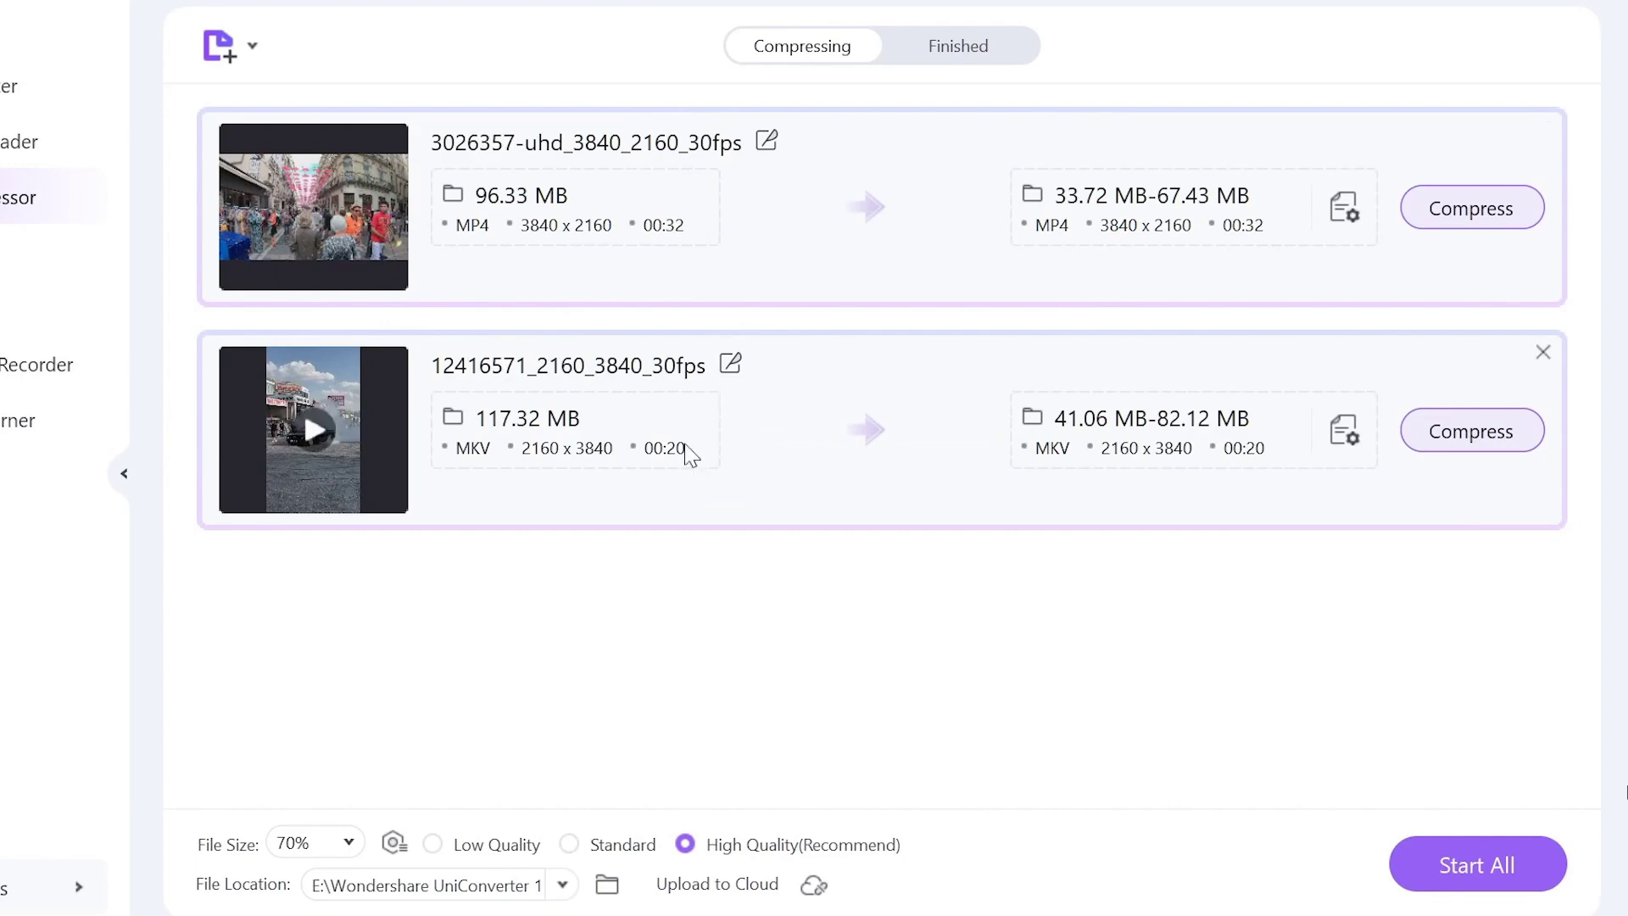
click(313, 429)
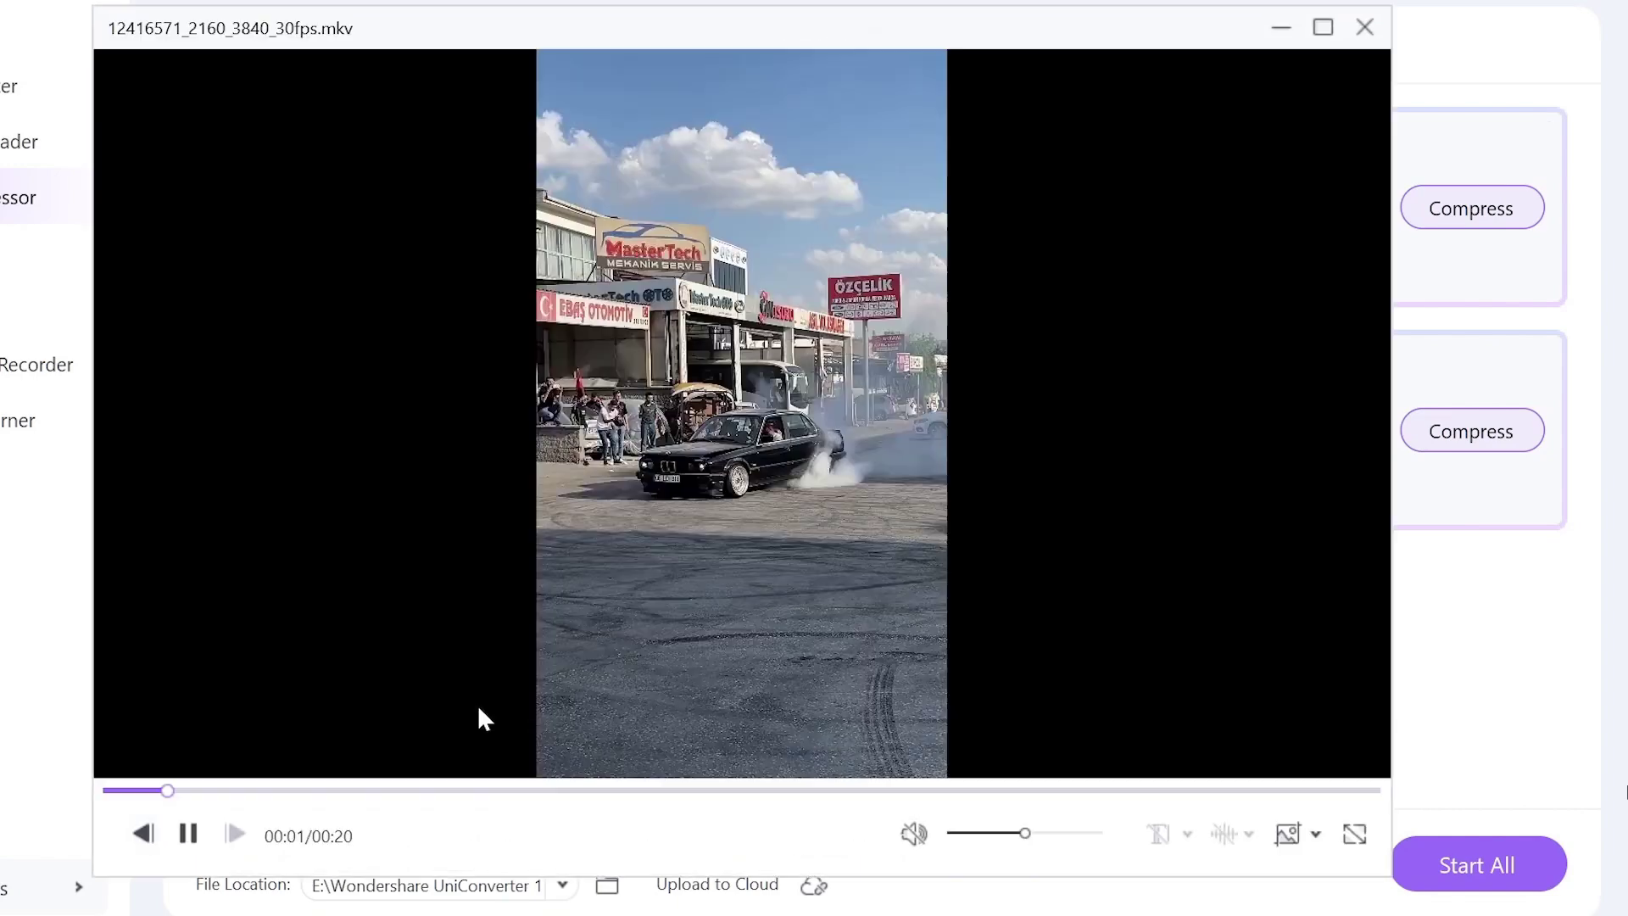
click(1364, 27)
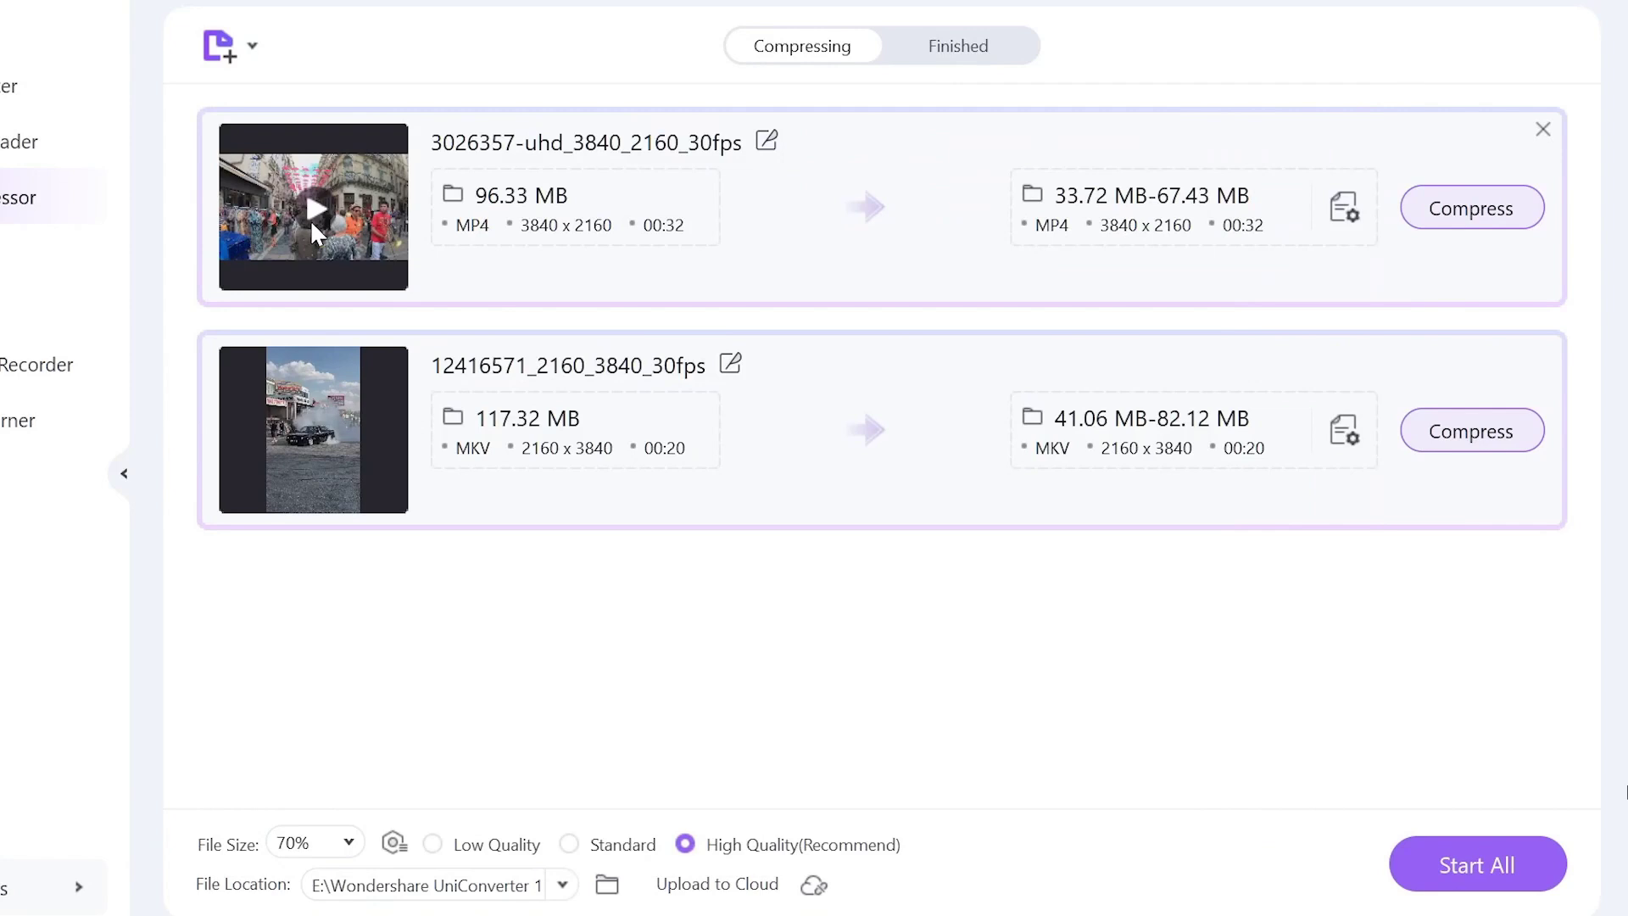
click(311, 220)
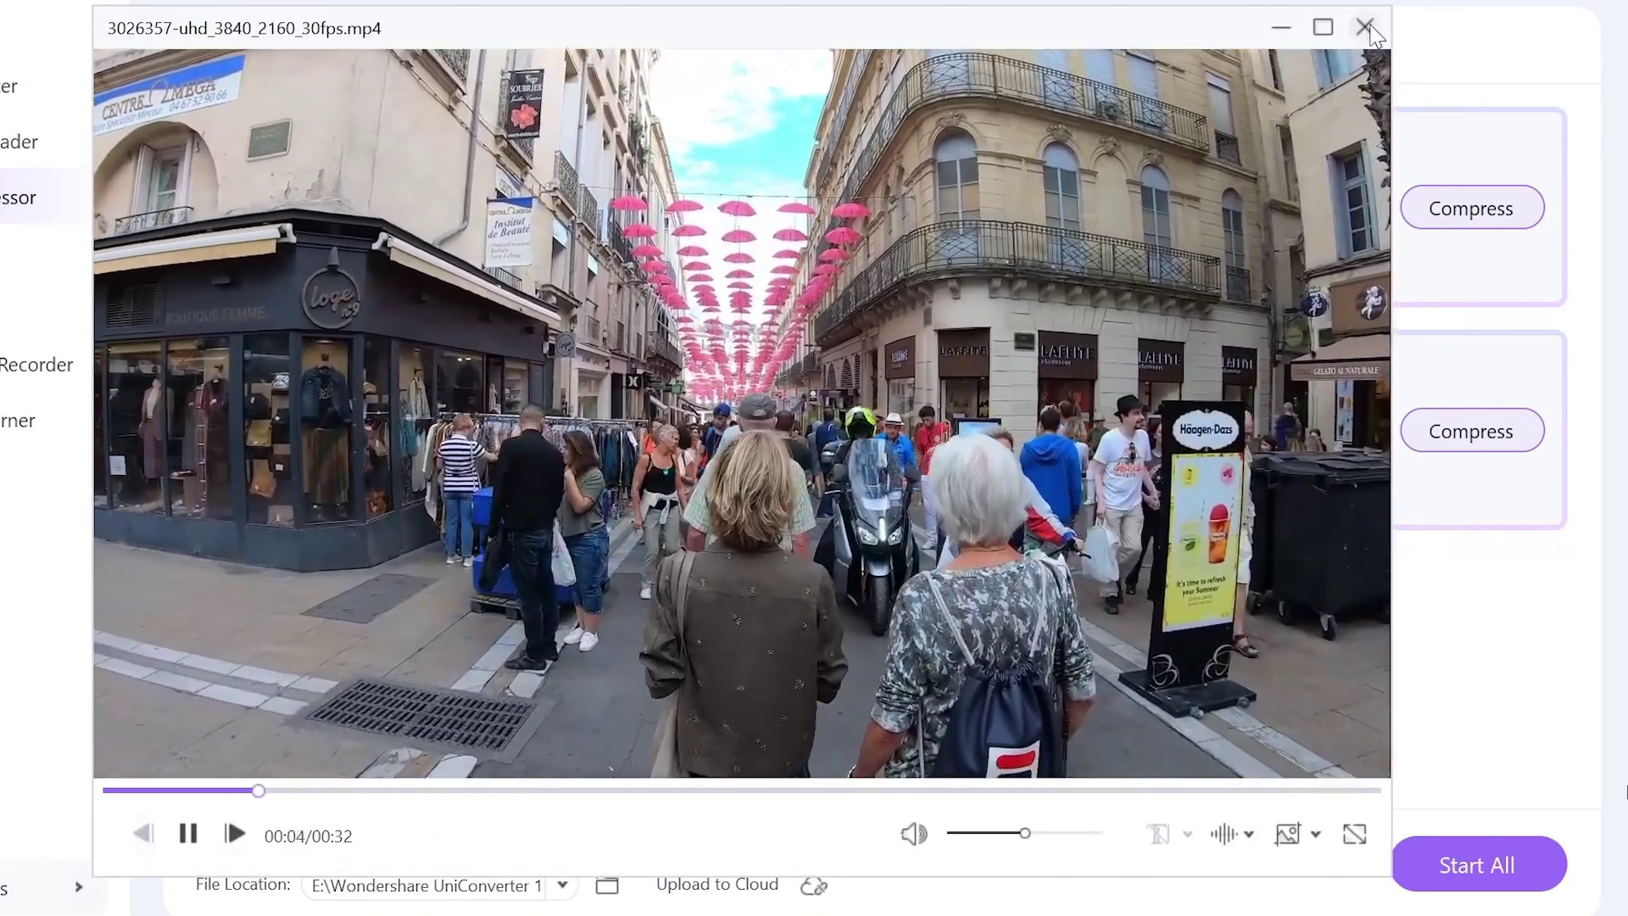
click(1365, 28)
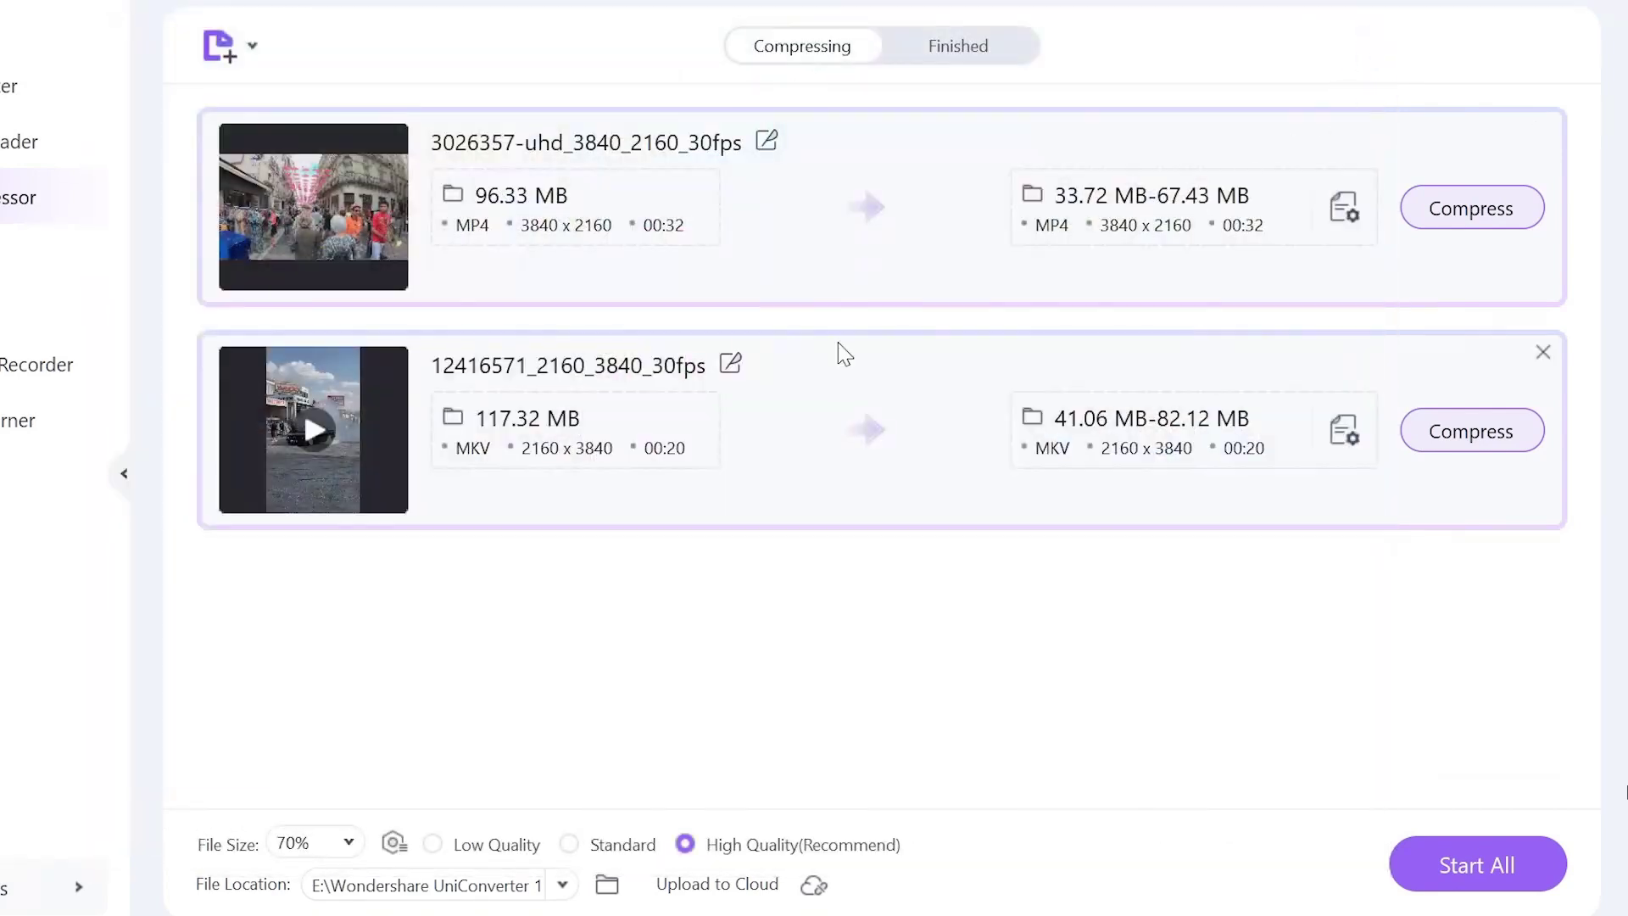
Step: Adjust the MP4 clip's compression: lower ratio, Standard quality, MP4 format, advanced options
click(1350, 212)
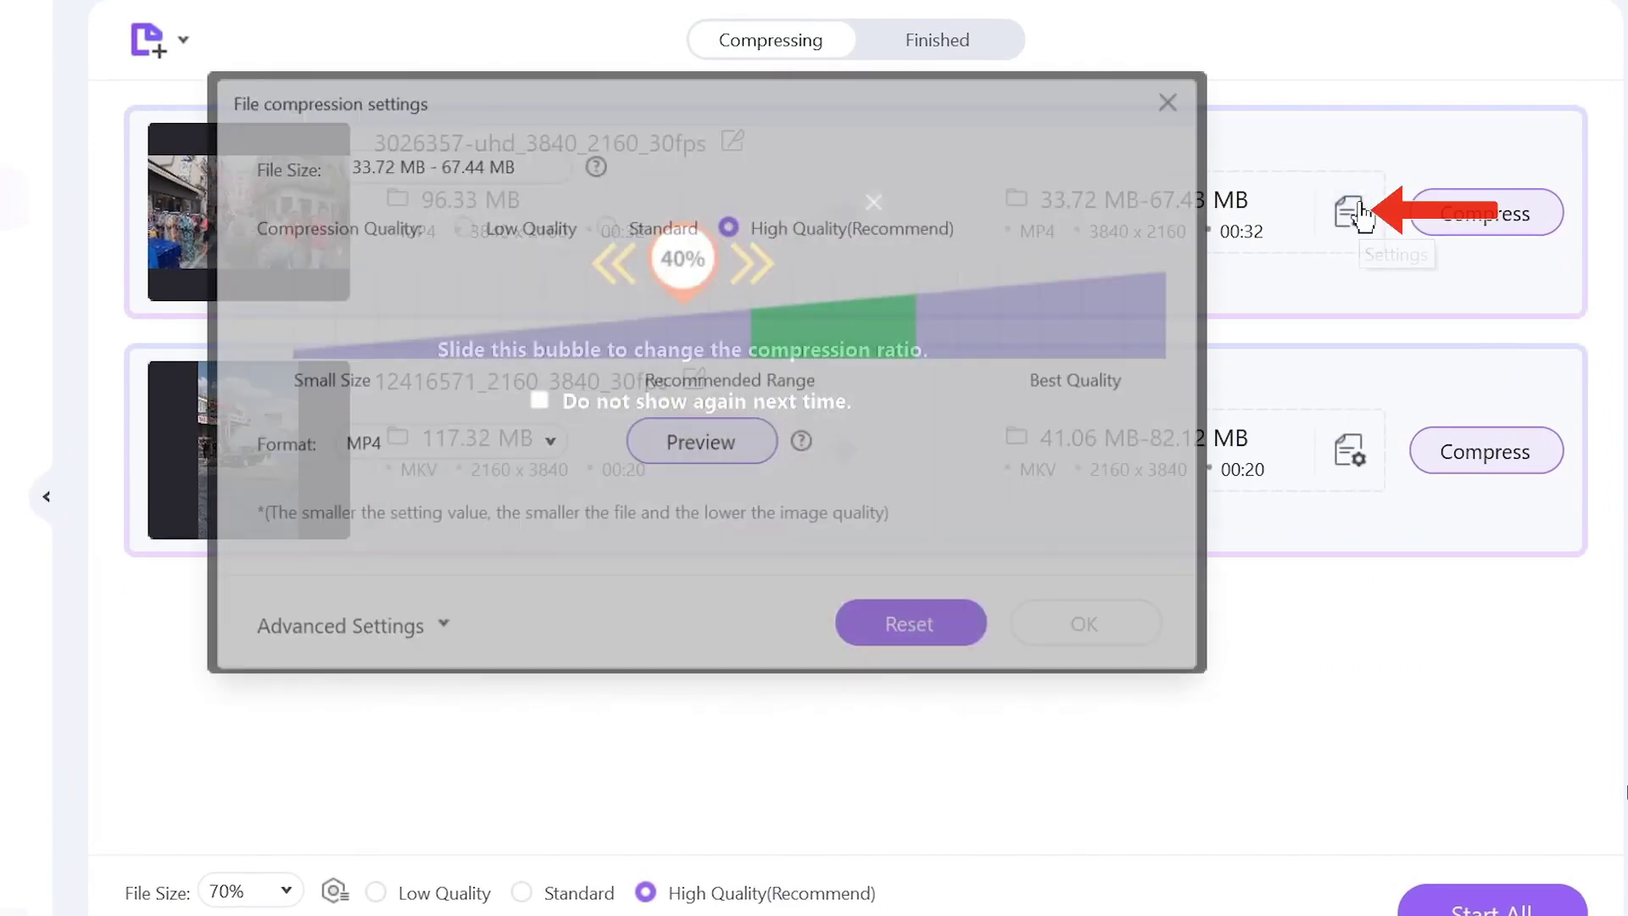
click(910, 203)
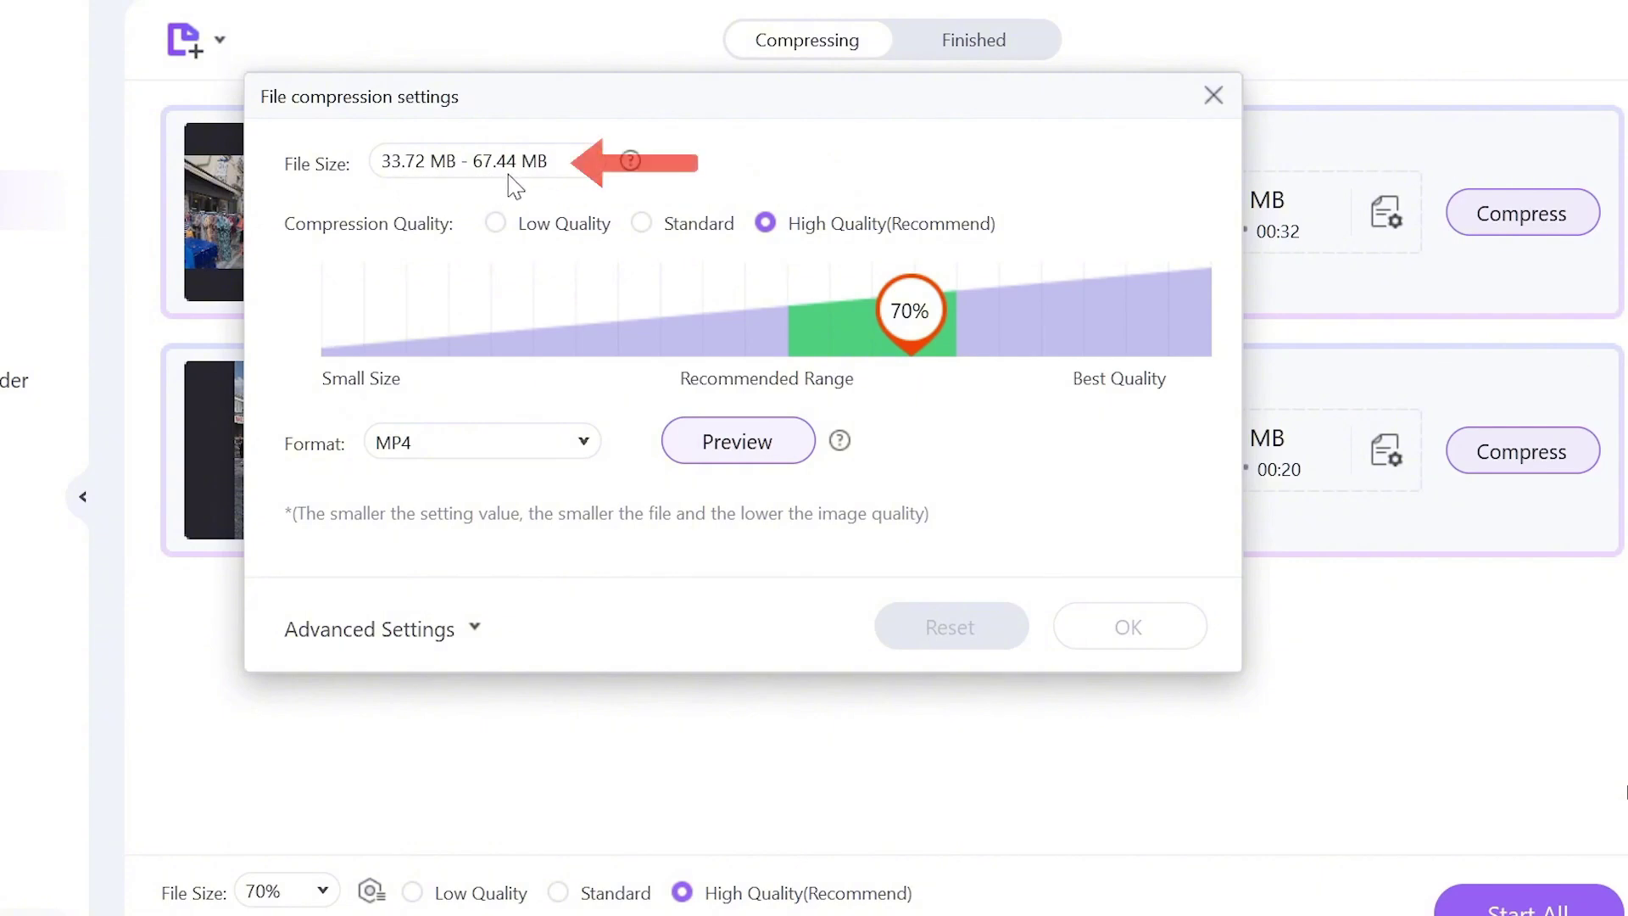
mouse_move(874, 325)
mouse_down()
mouse_move(350, 359)
mouse_move(1170, 311)
mouse_move(942, 314)
mouse_move(890, 363)
mouse_move(801, 370)
mouse_up()
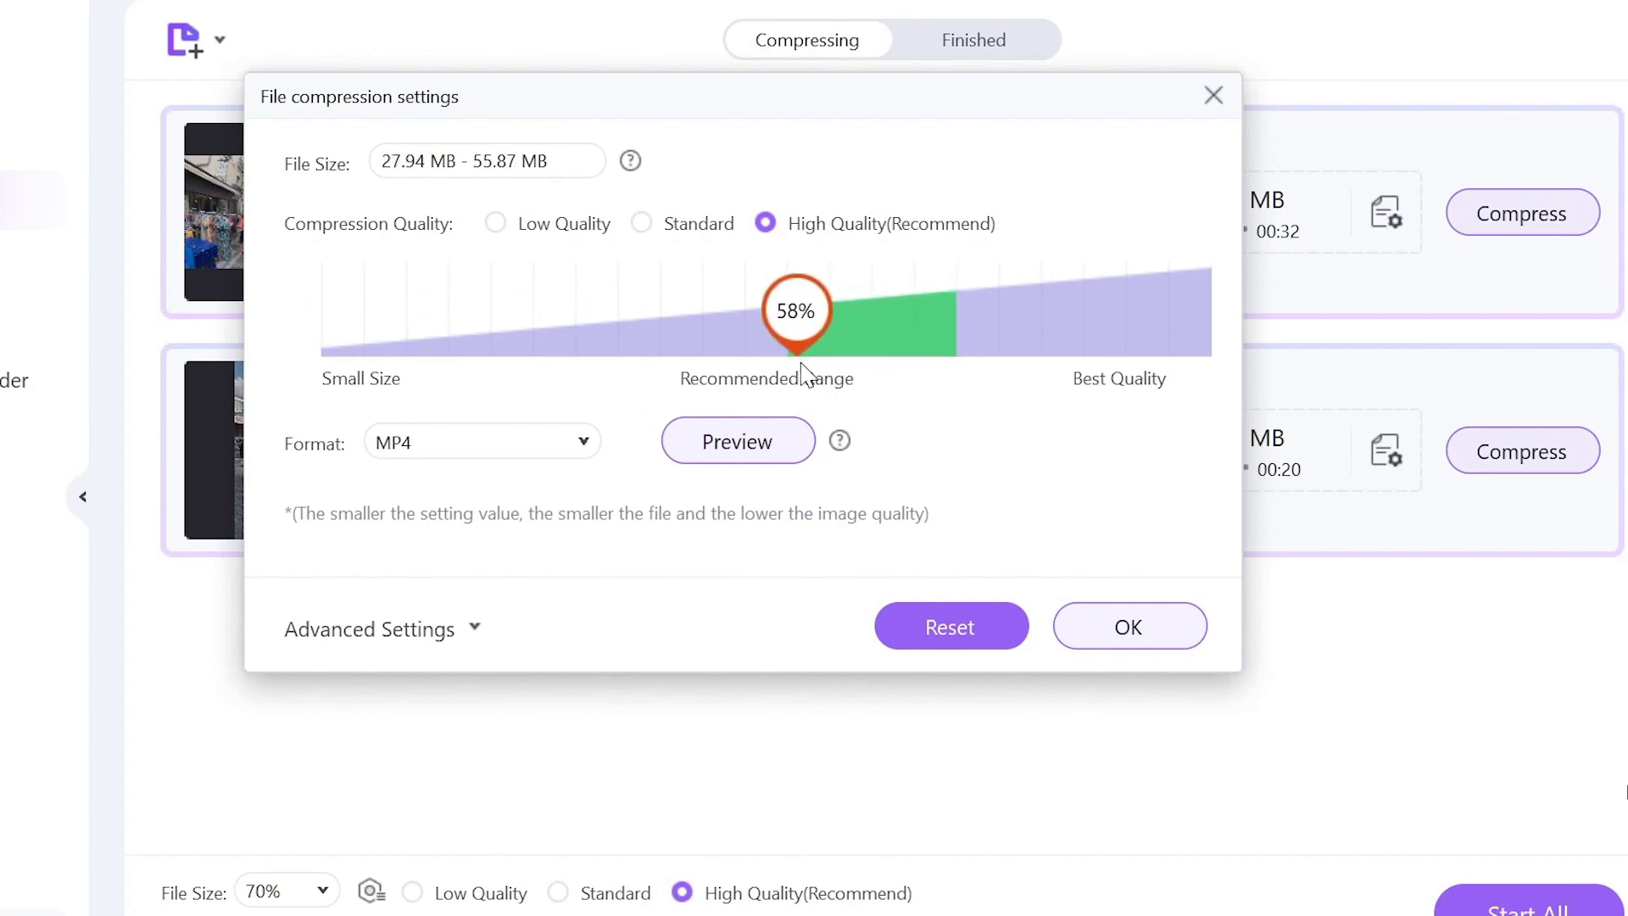
click(640, 224)
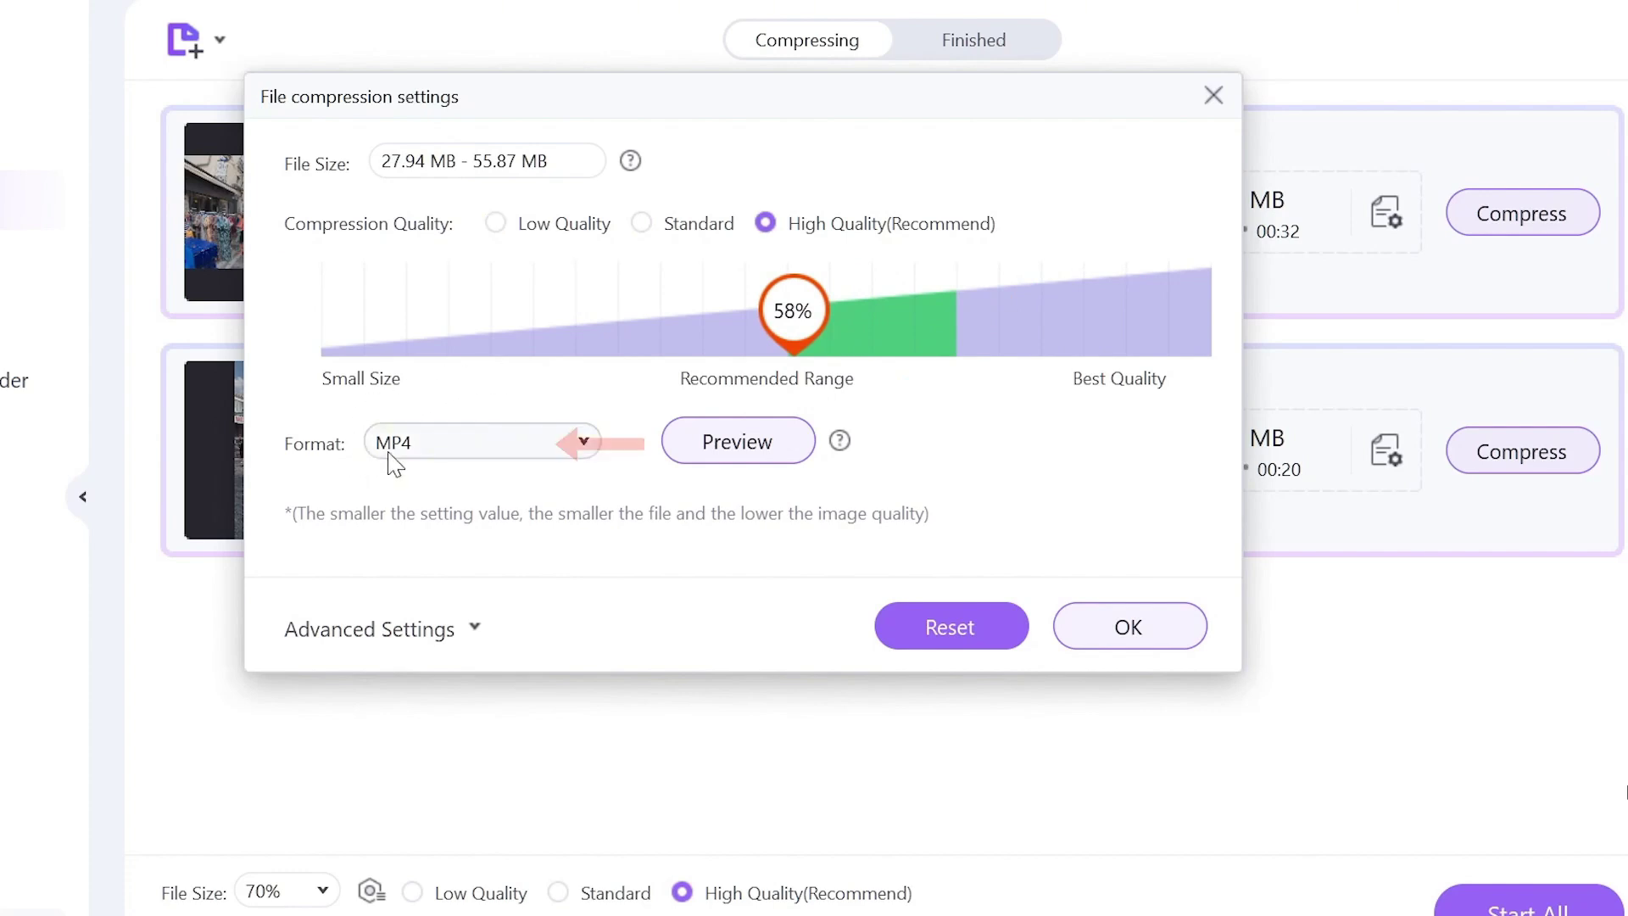
click(549, 447)
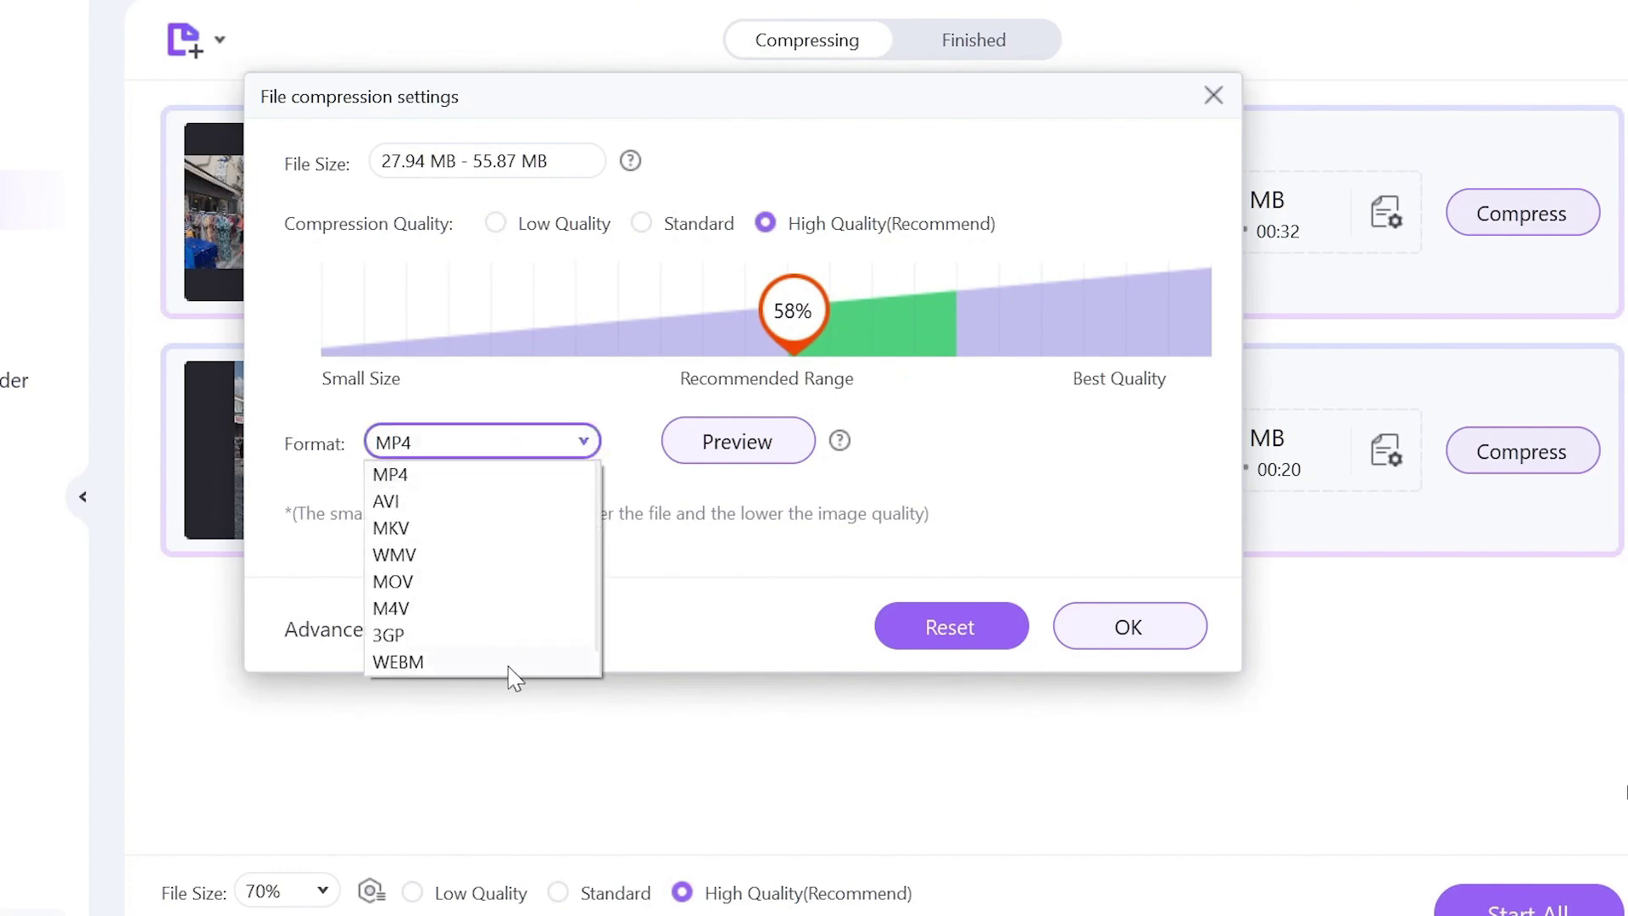
click(505, 411)
mouse_move(839, 440)
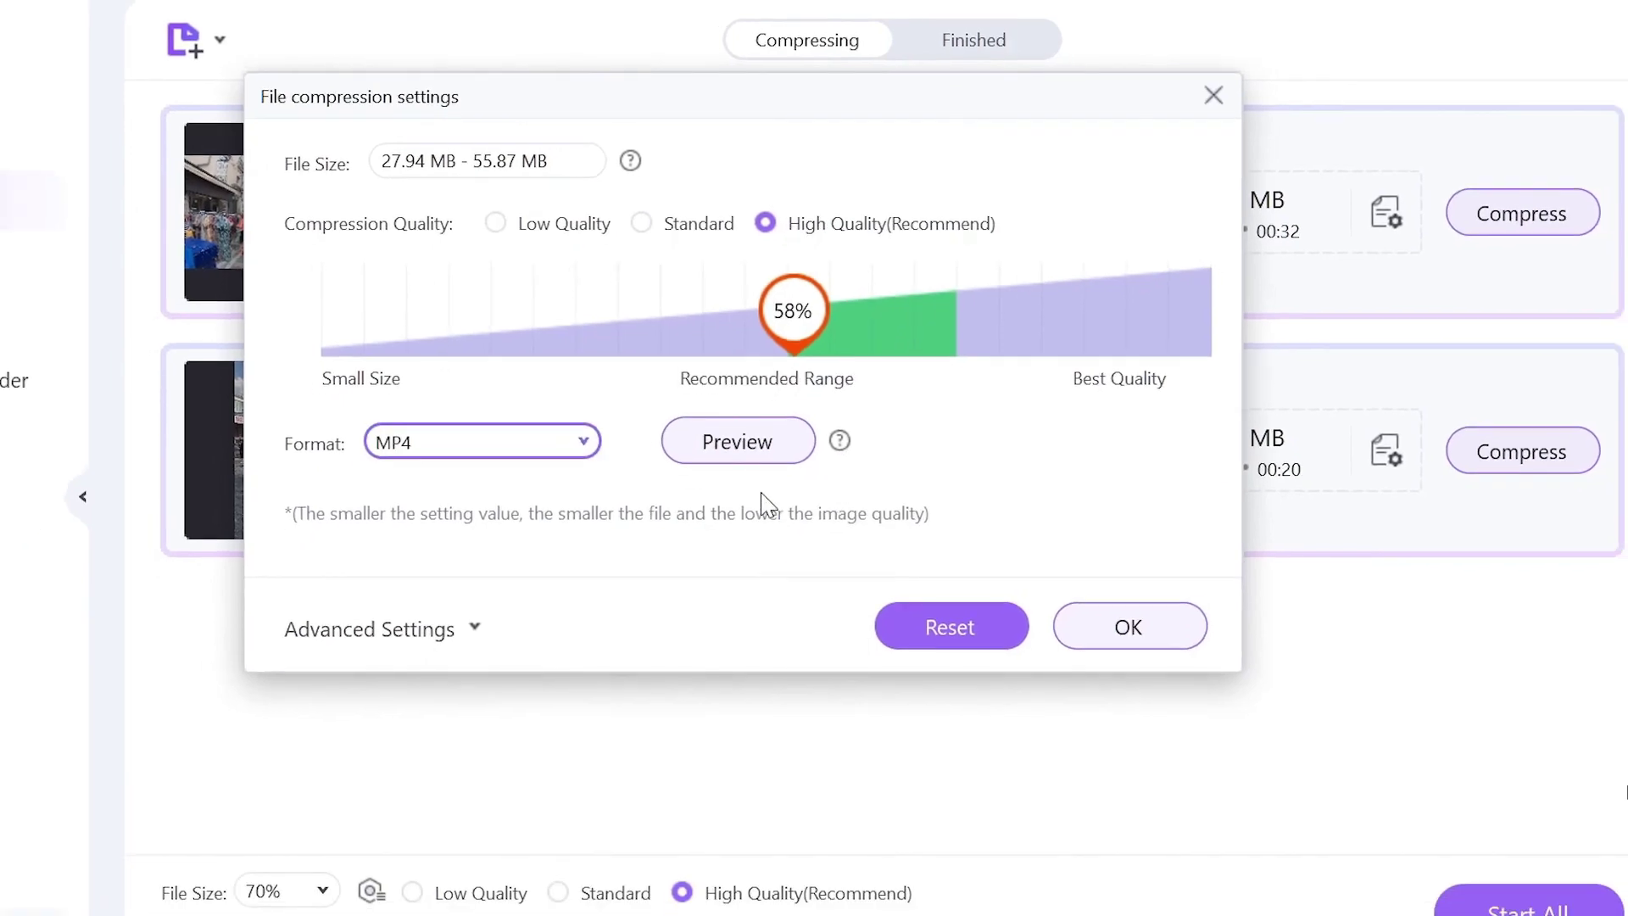
click(474, 629)
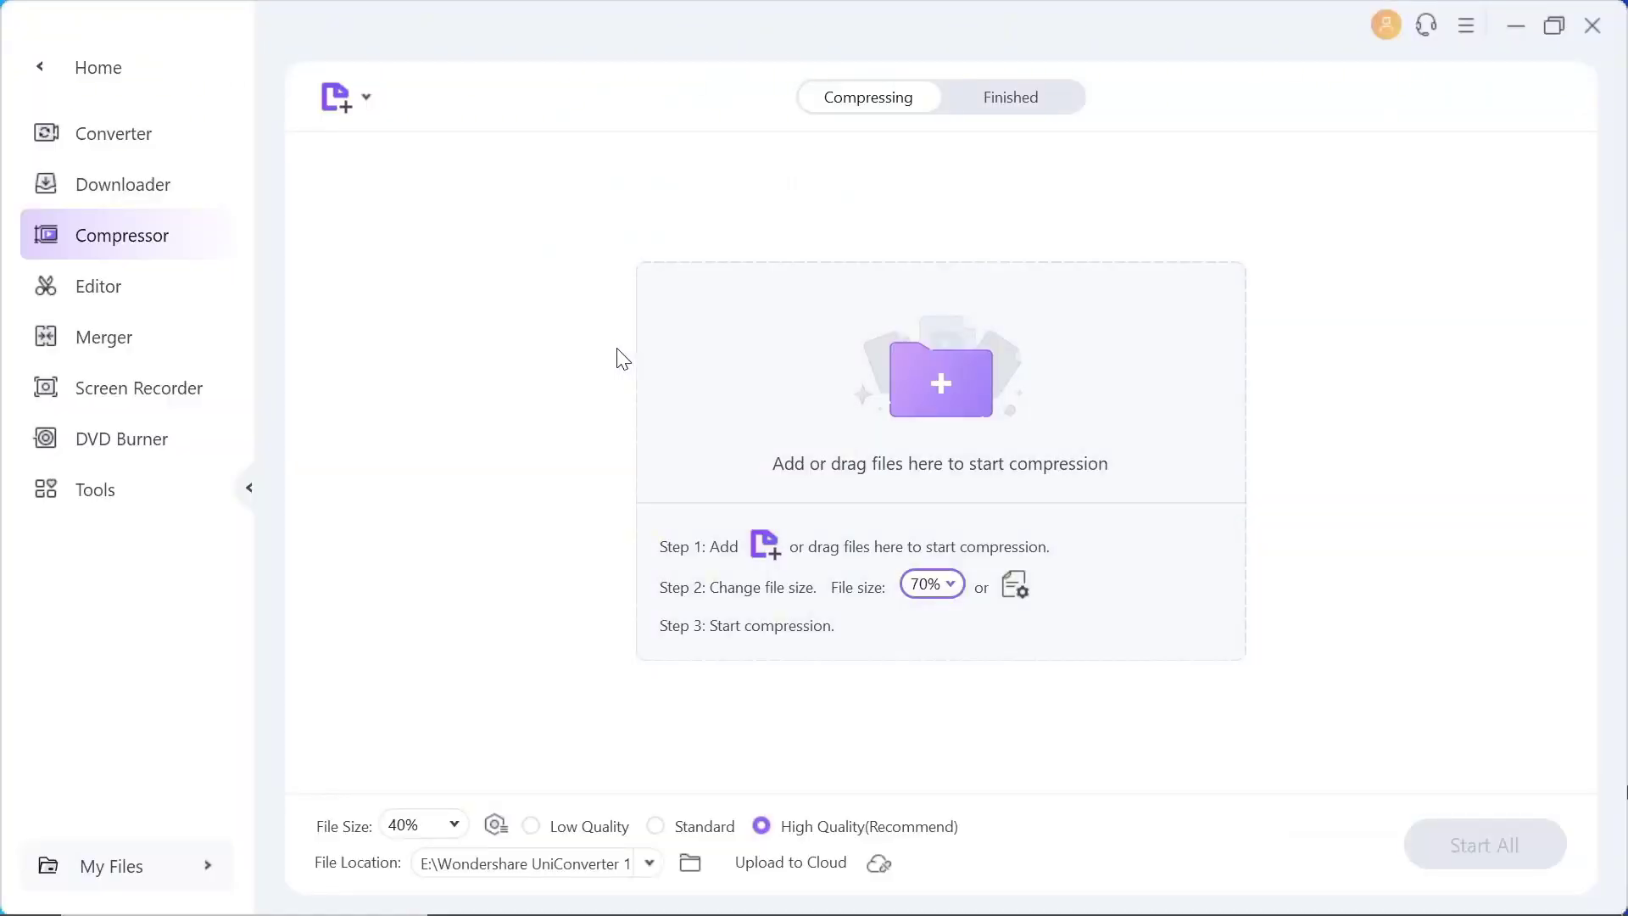
Step: In the Downloader, look at the download types and Paste URL box, and enable high-speed download
click(176, 187)
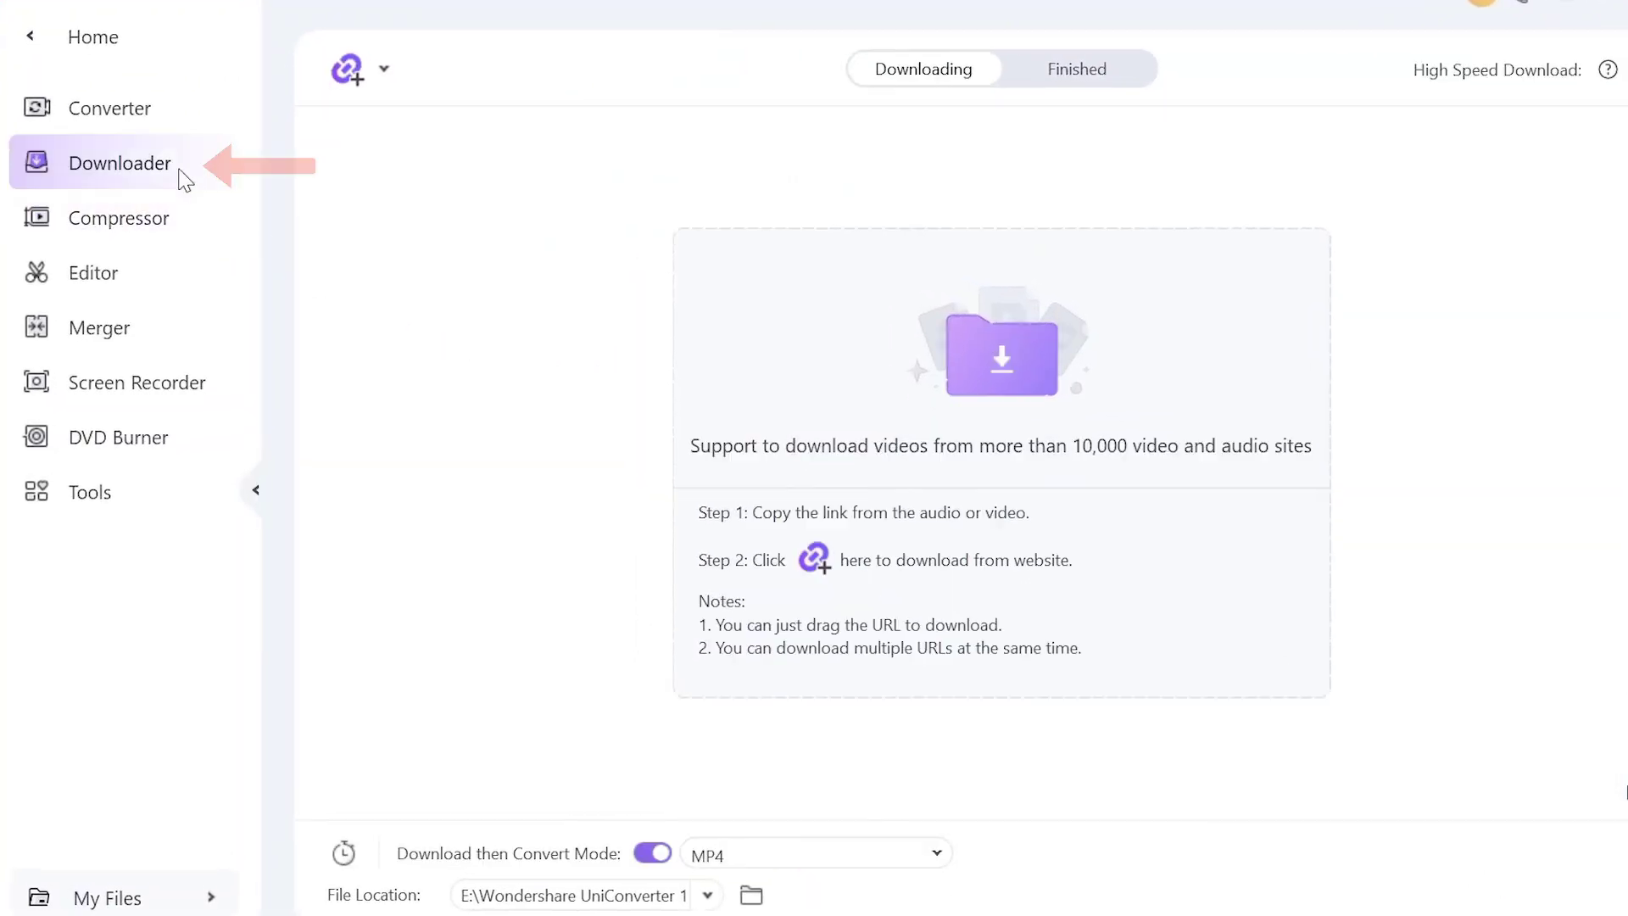
click(384, 70)
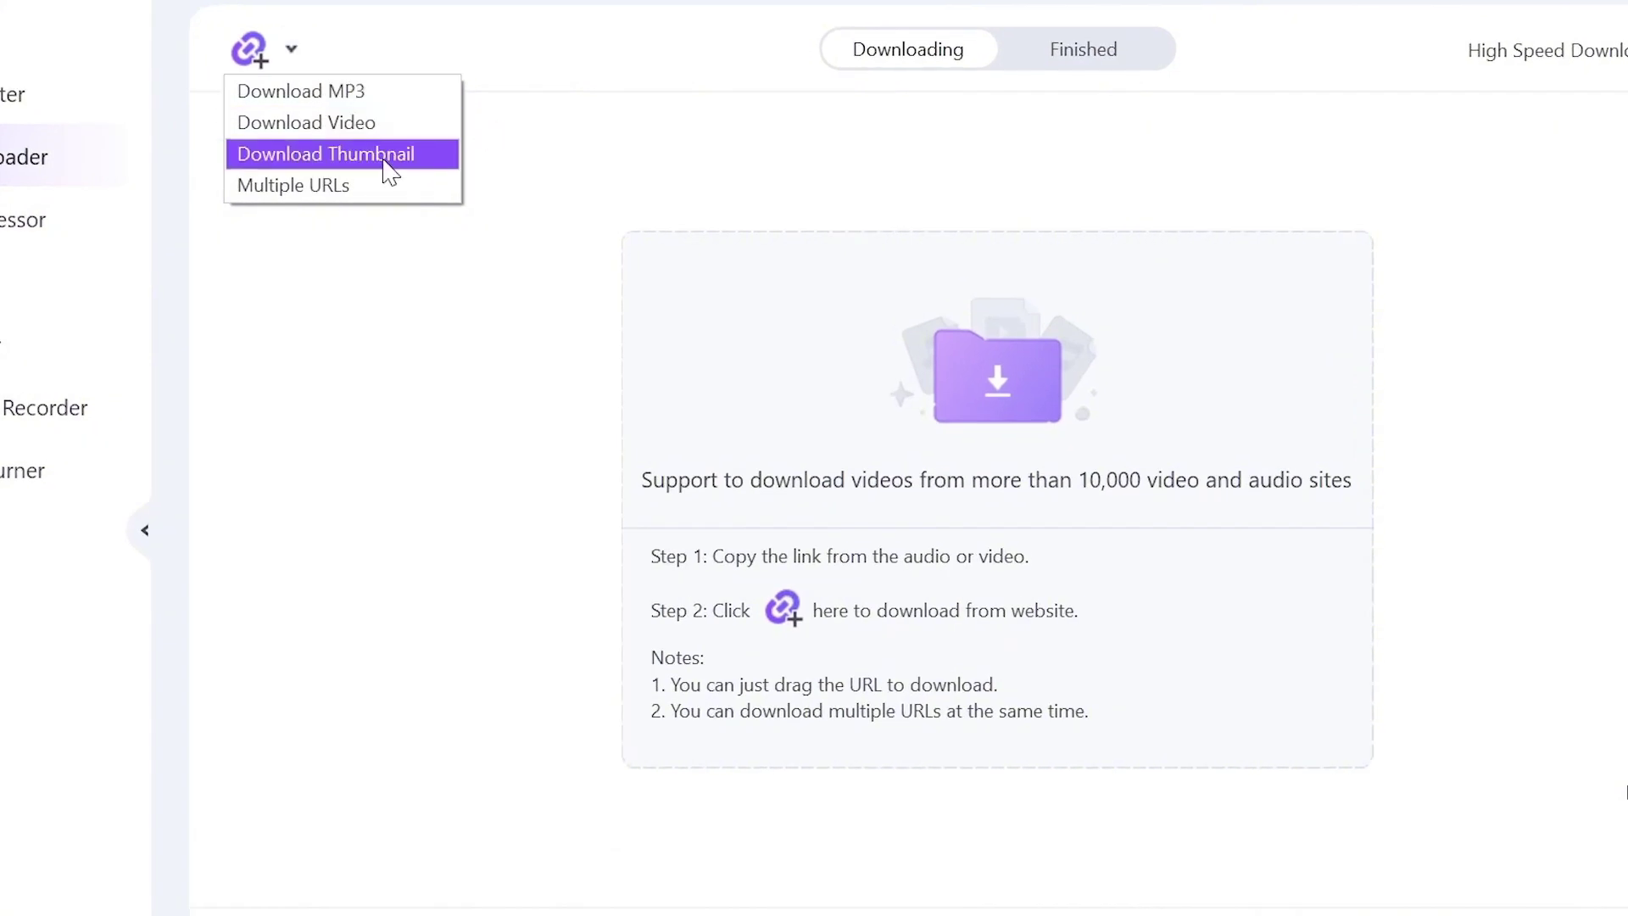
click(654, 184)
click(970, 359)
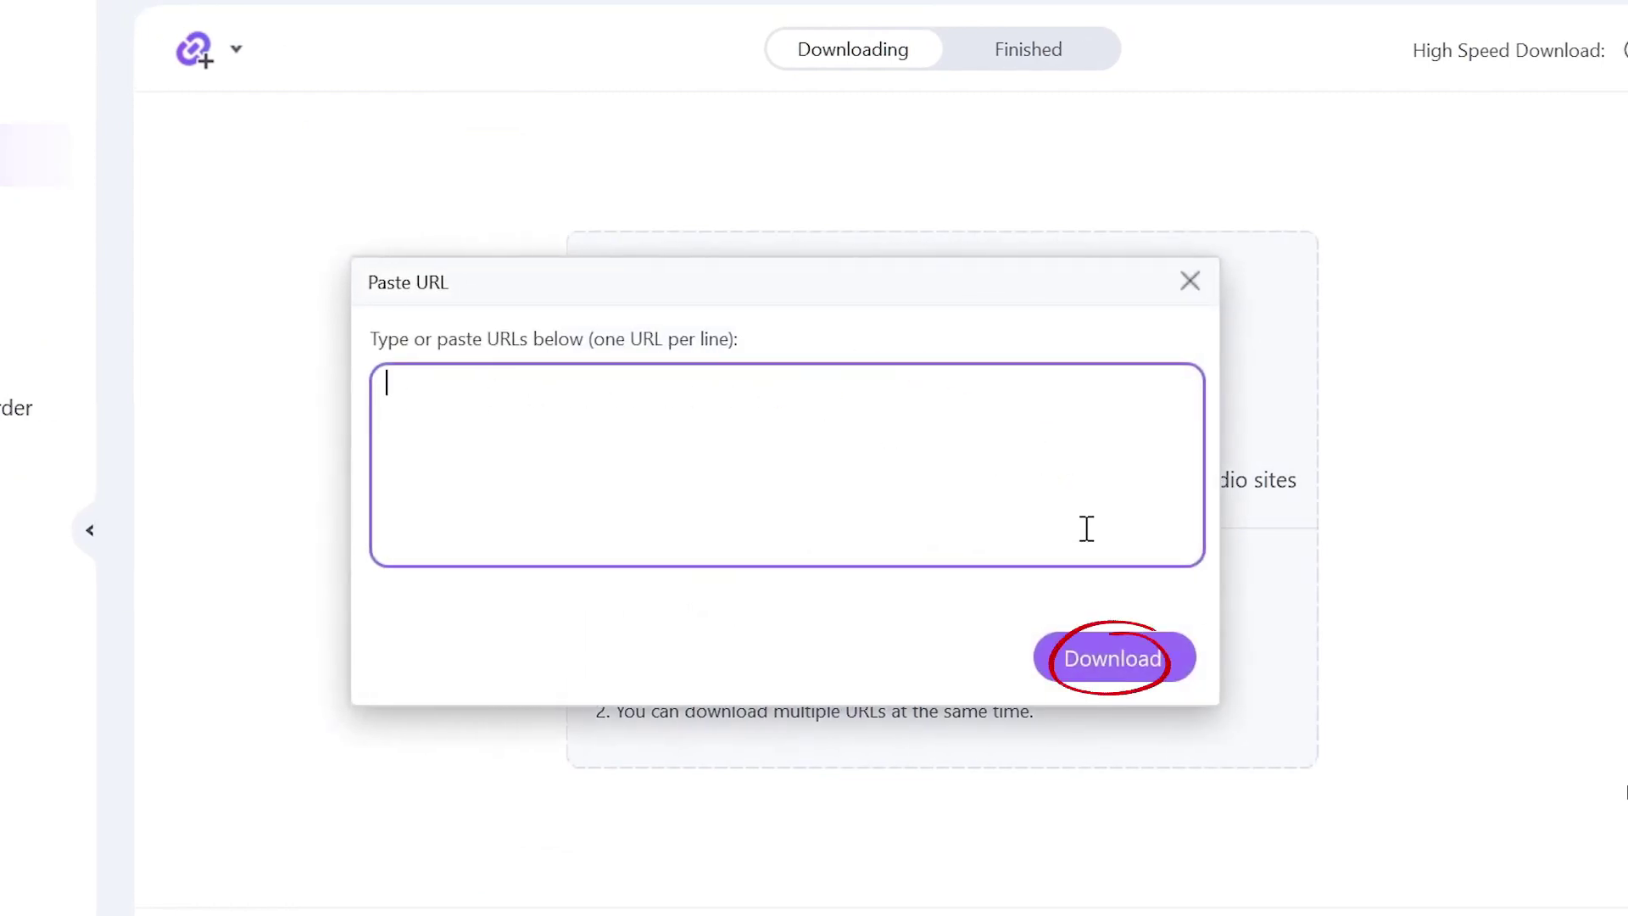
click(1094, 642)
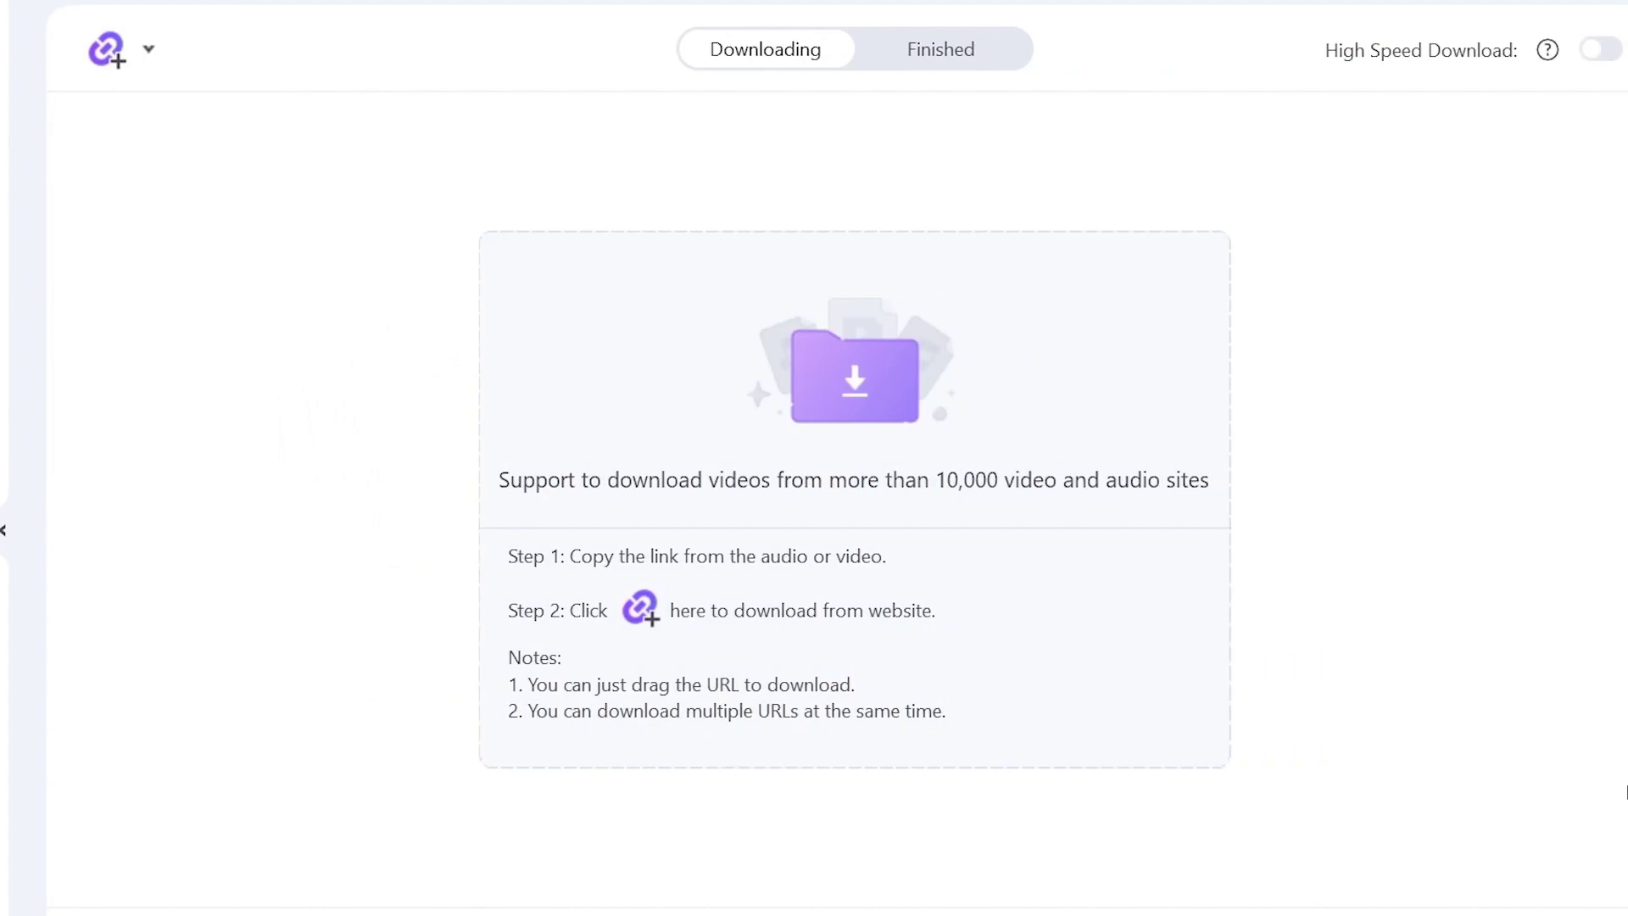
click(1568, 52)
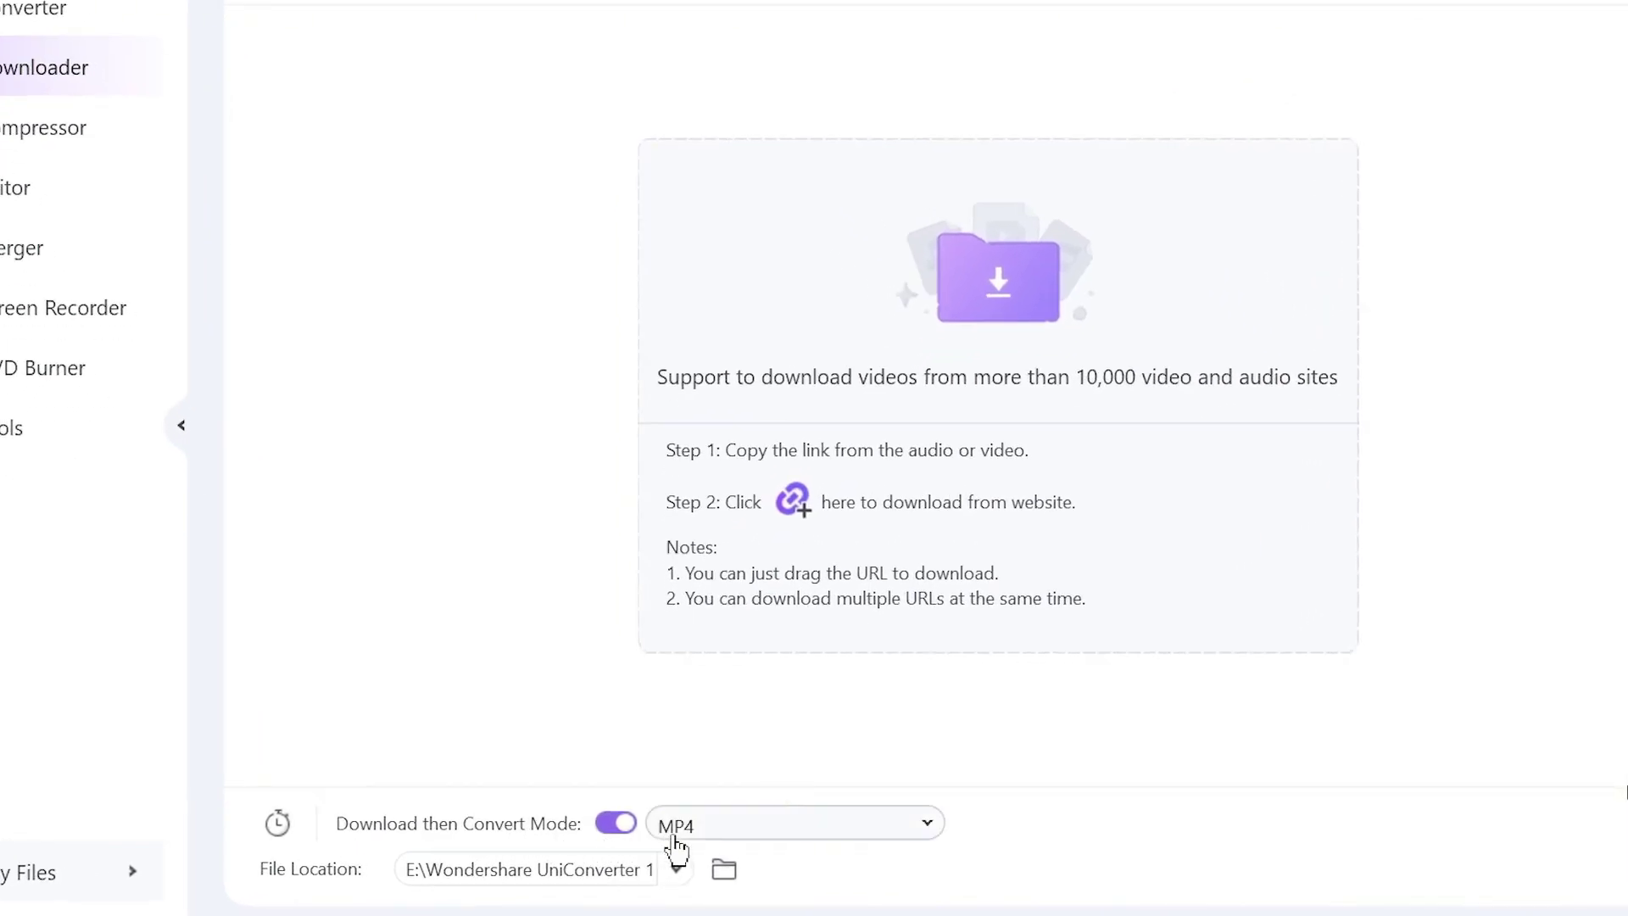
Step: Browse the Video, Audio and web-site conversion formats and the scheduled download settings
click(757, 841)
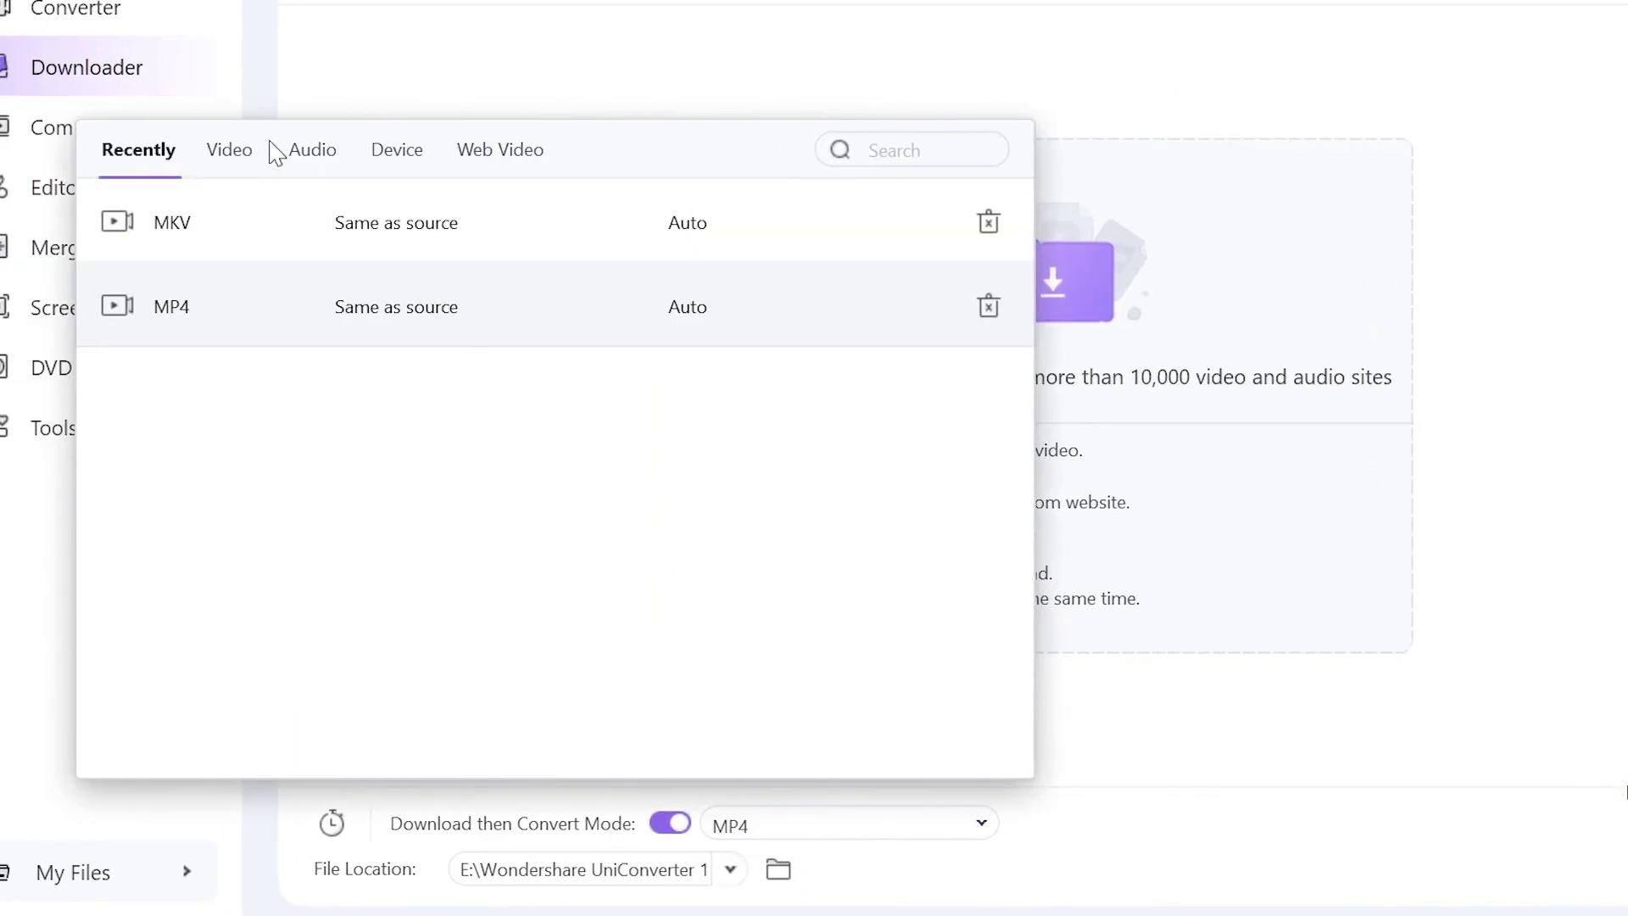
click(233, 149)
click(312, 151)
click(471, 161)
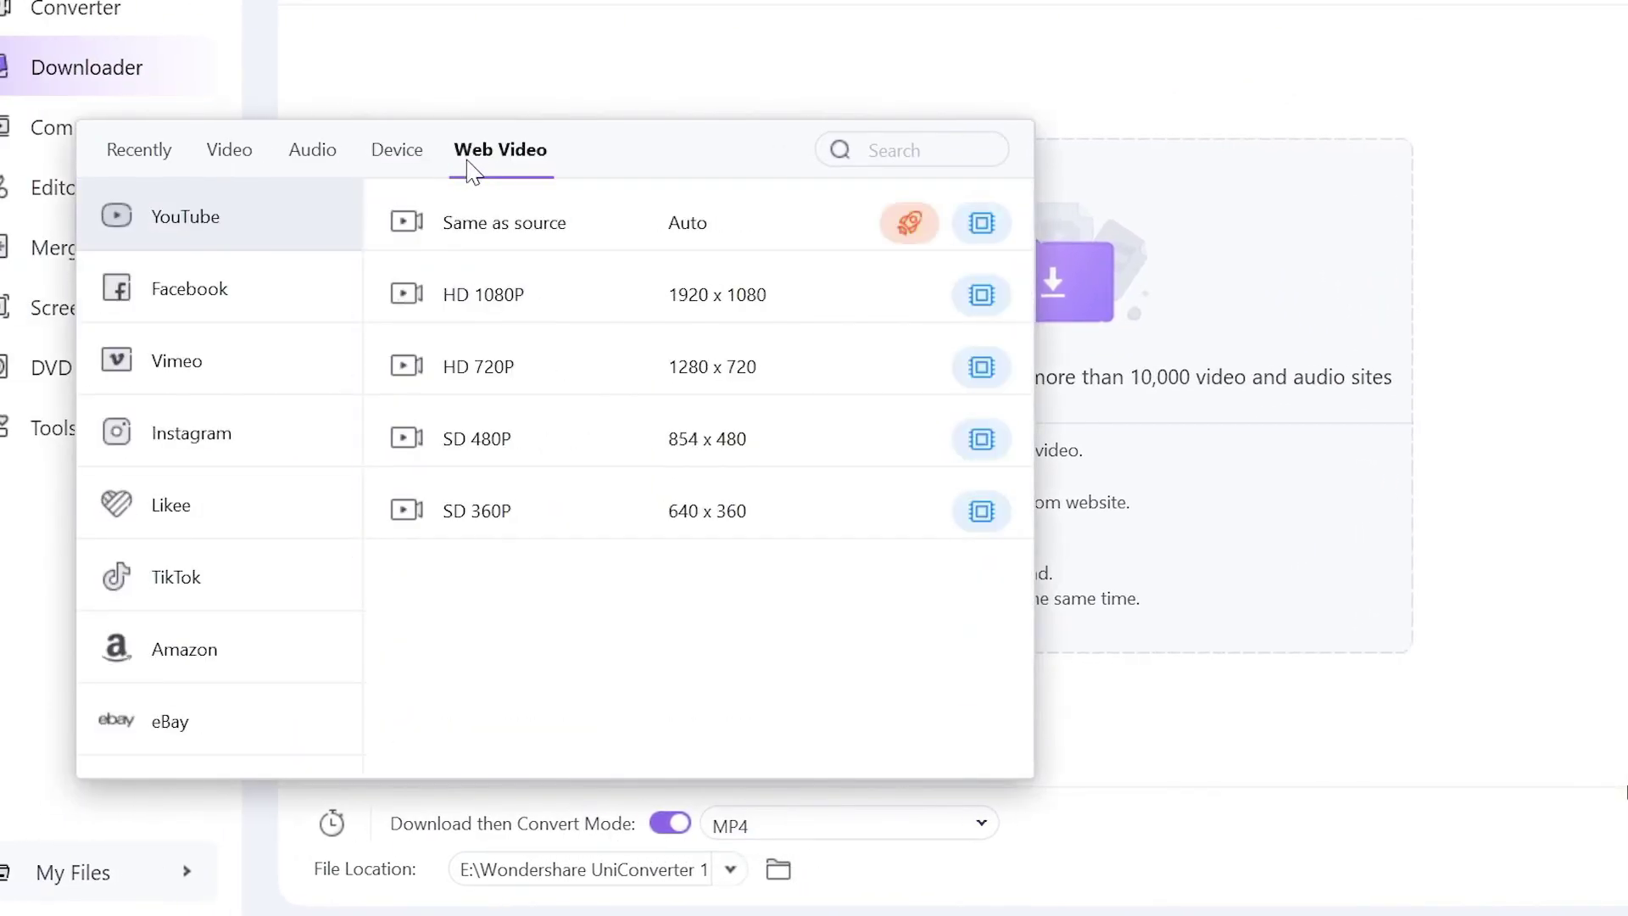
click(1190, 739)
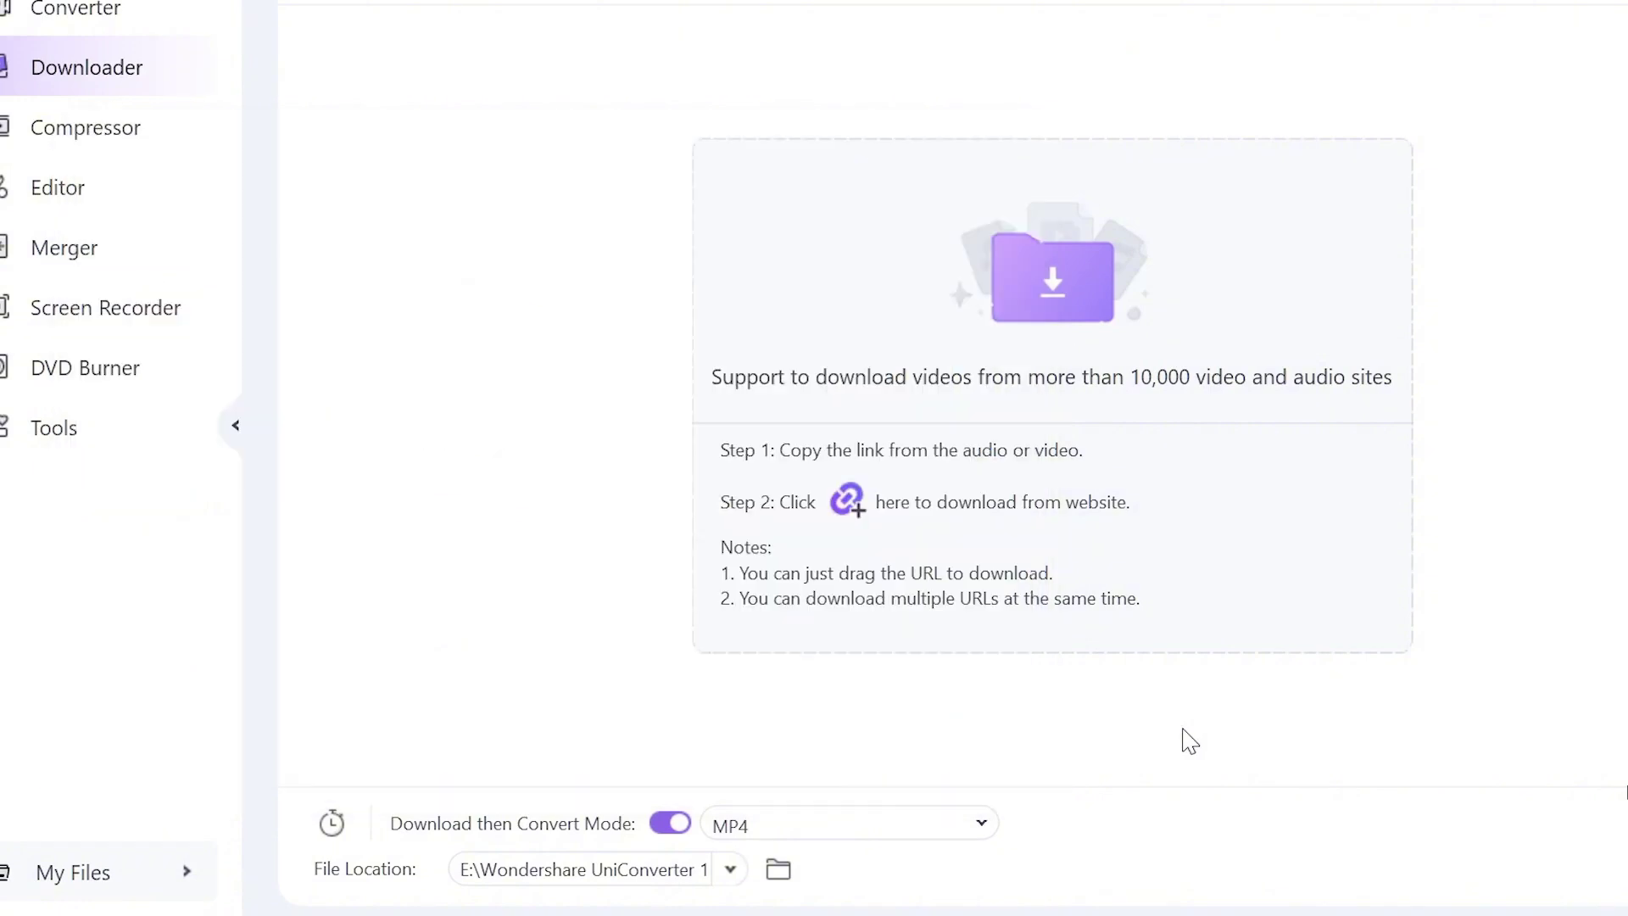
click(331, 823)
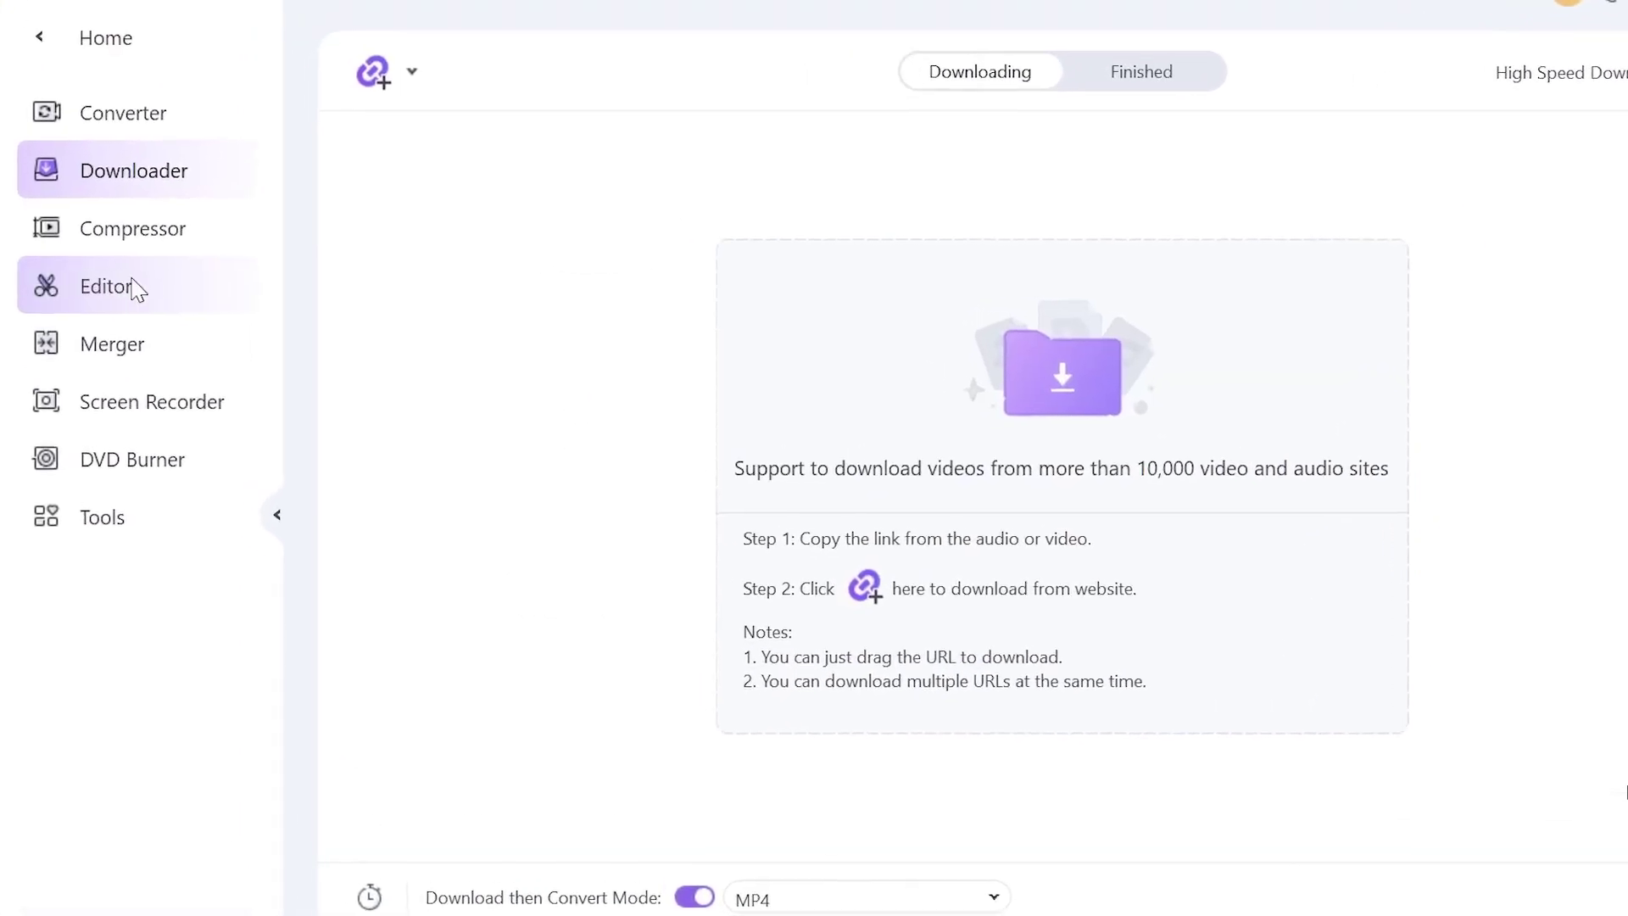
Step: In the Merger, trim the end off both clips so each runs 22 seconds
click(102, 293)
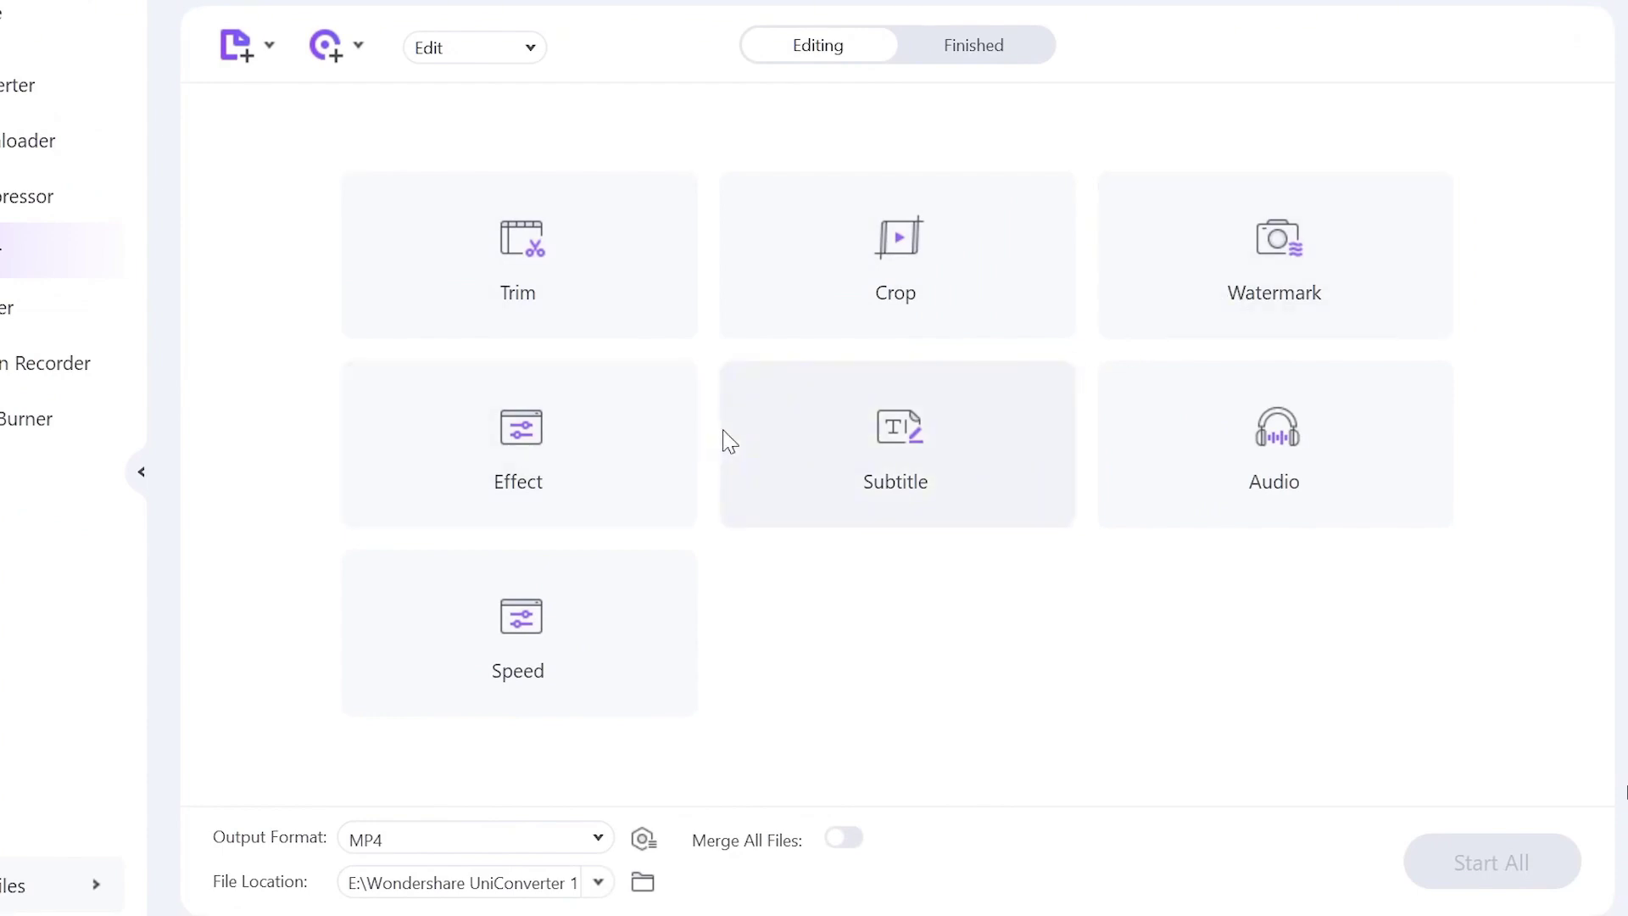
click(166, 328)
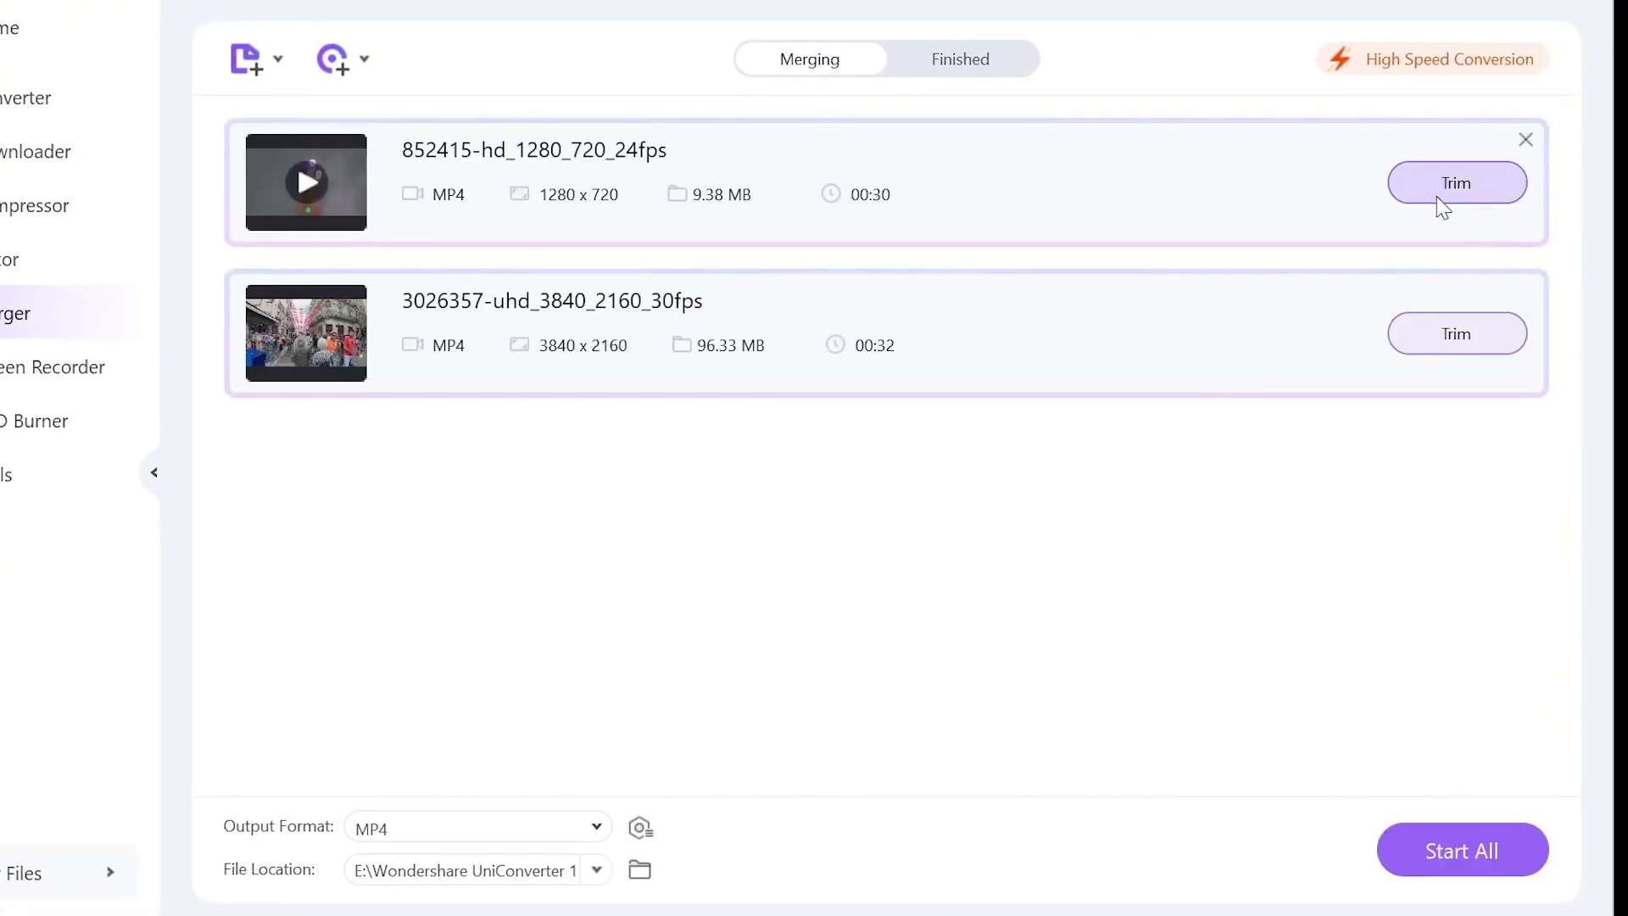
click(1439, 201)
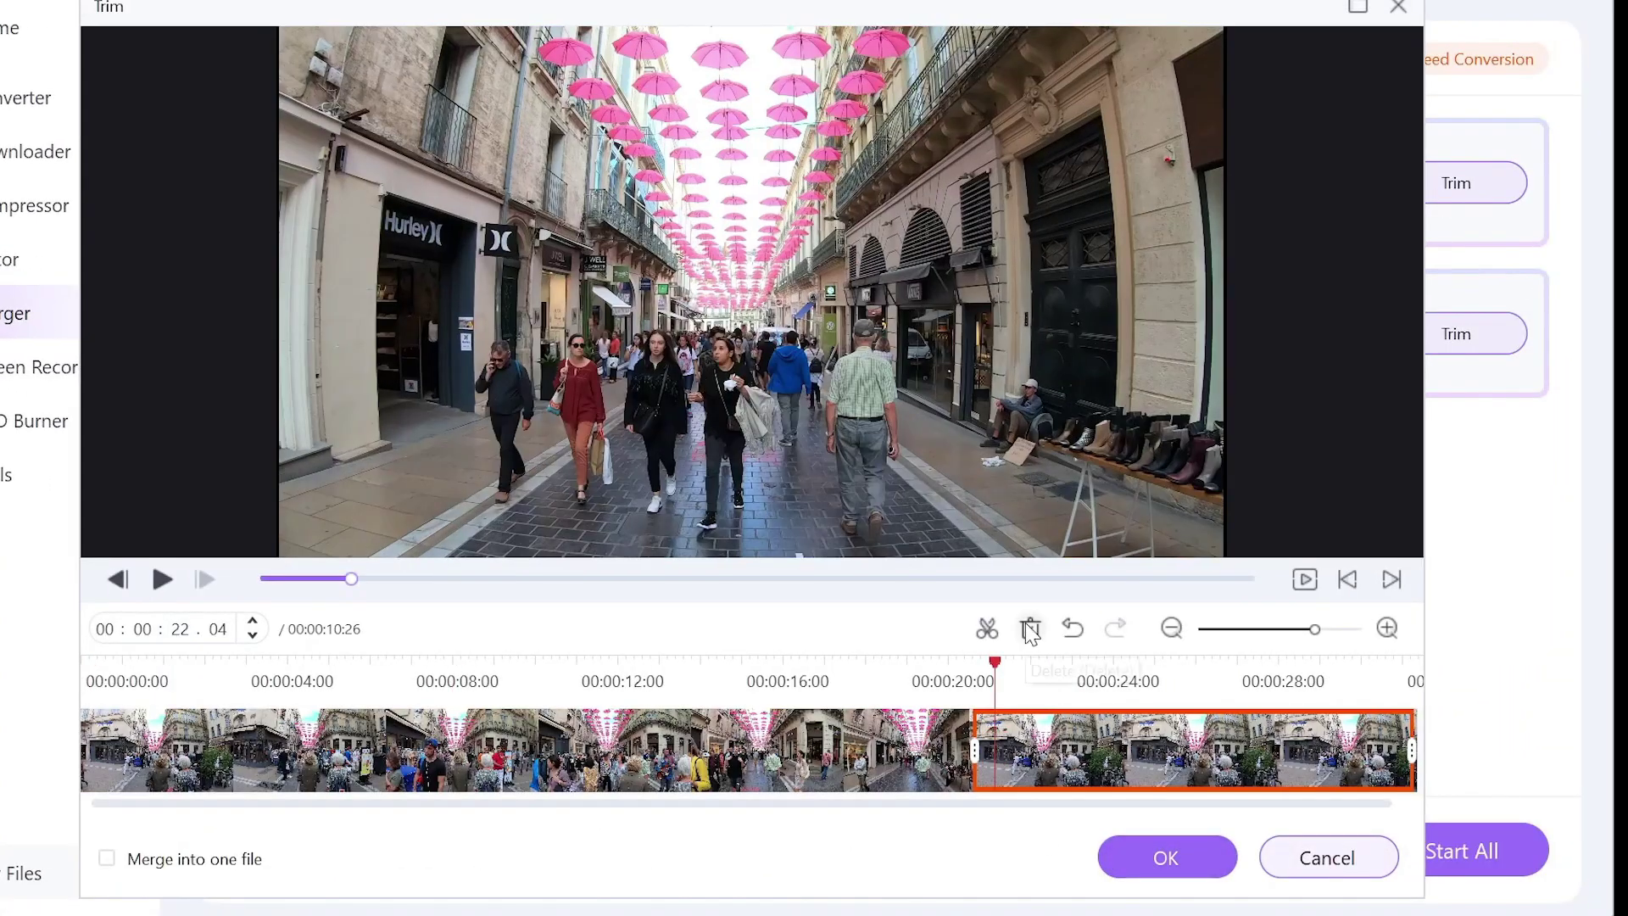
click(1030, 631)
click(1153, 856)
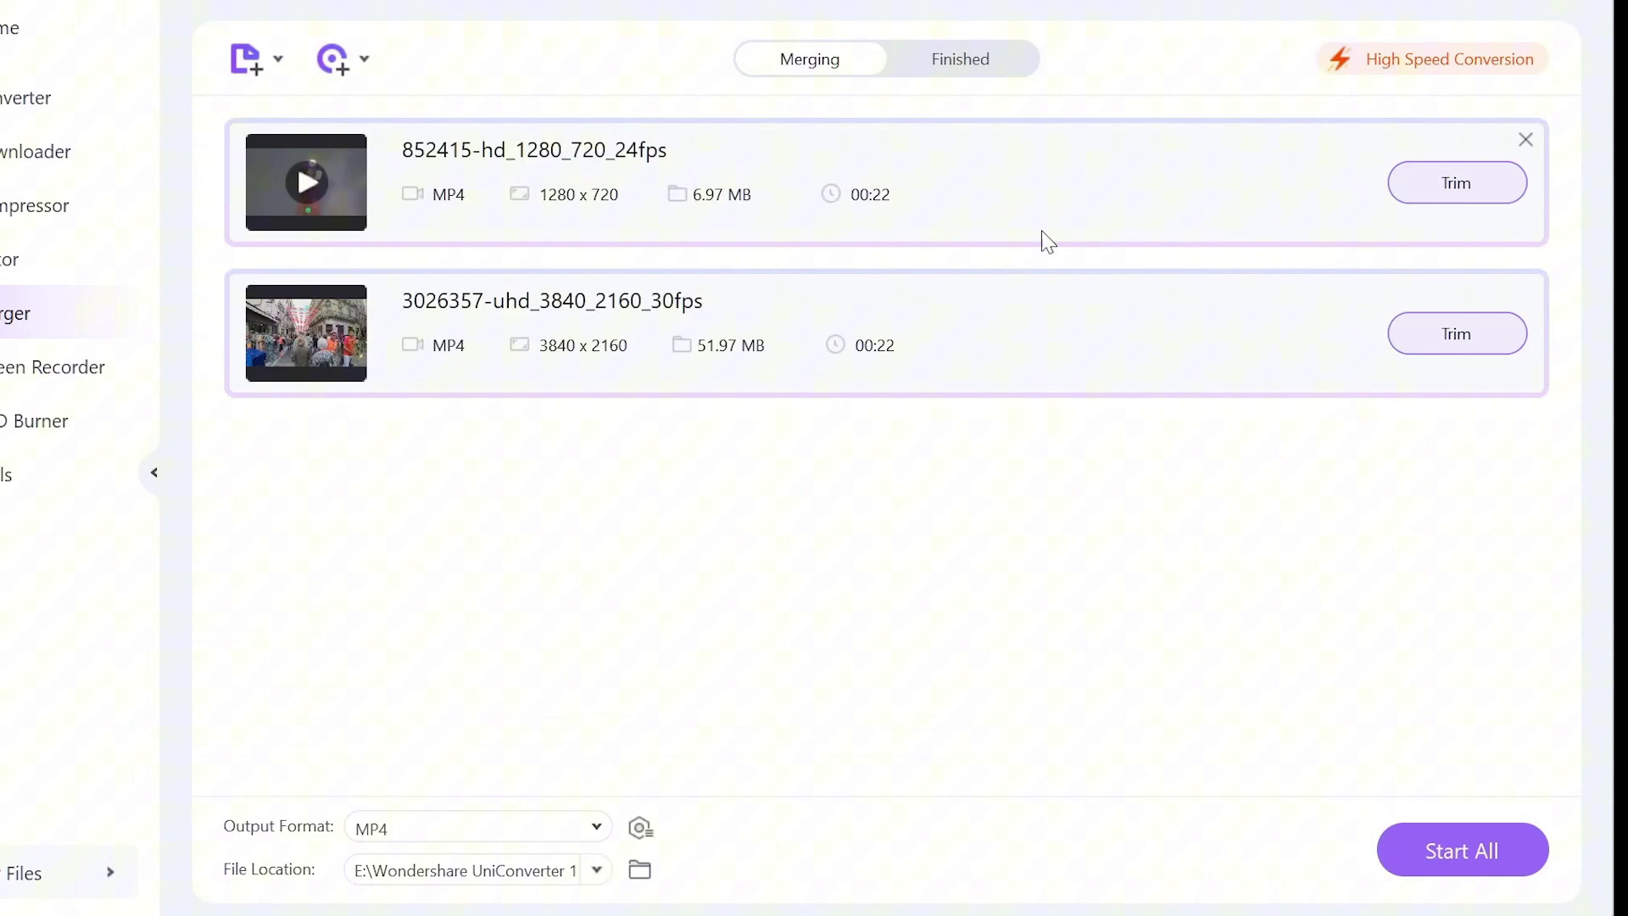
Step: Set the merge output format to MP4 8K Video at 7680 x 4320
click(552, 835)
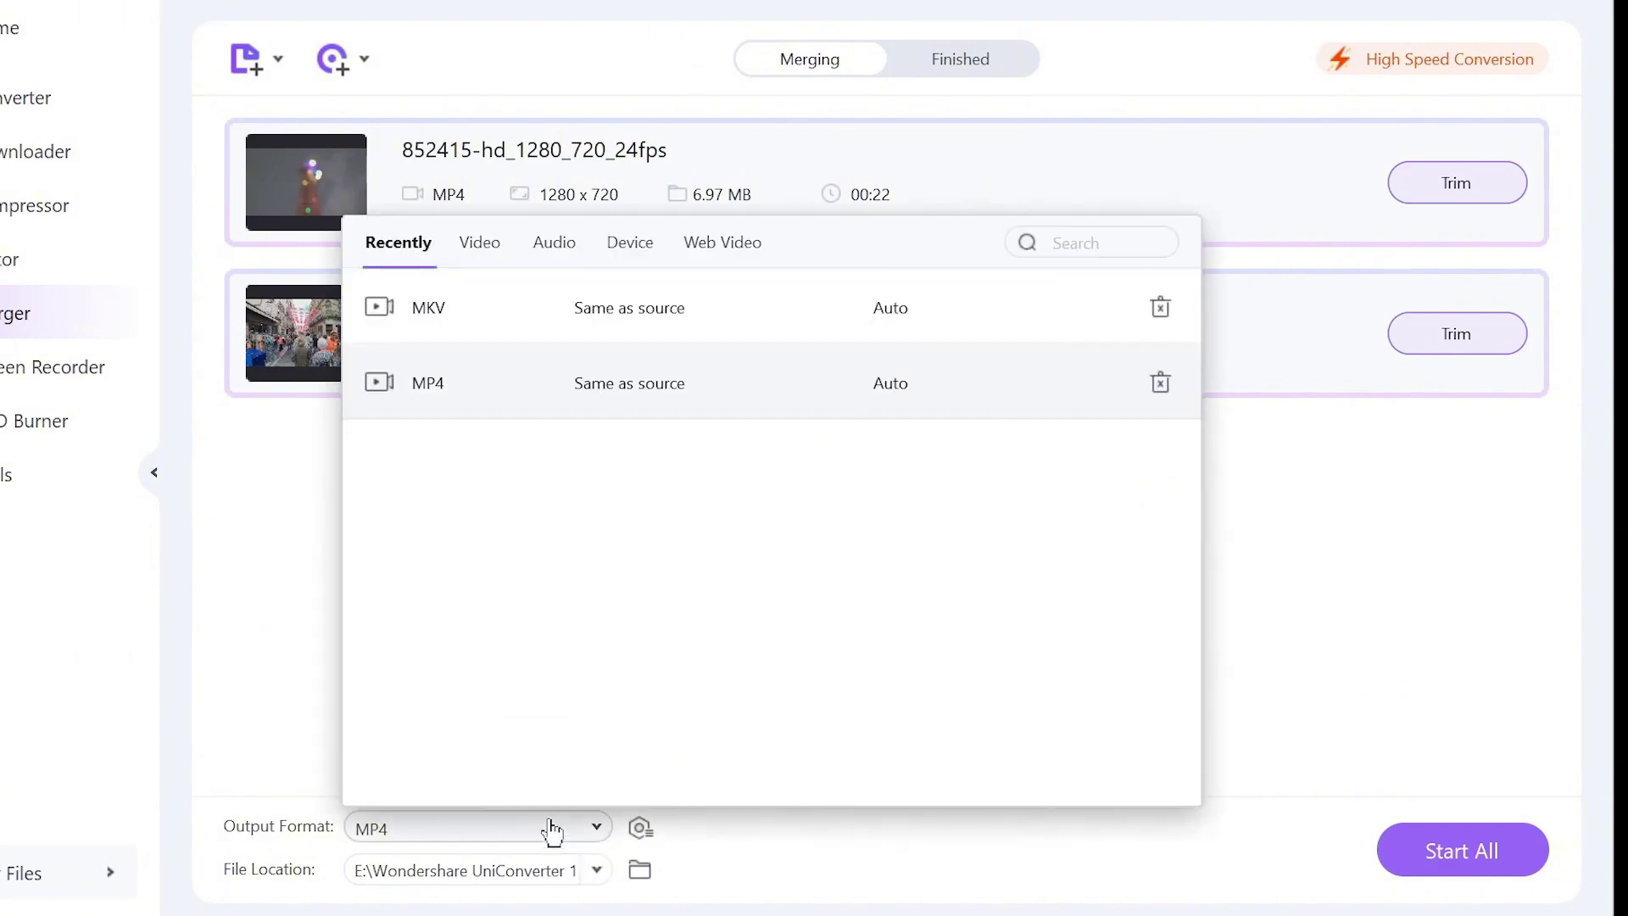
click(471, 246)
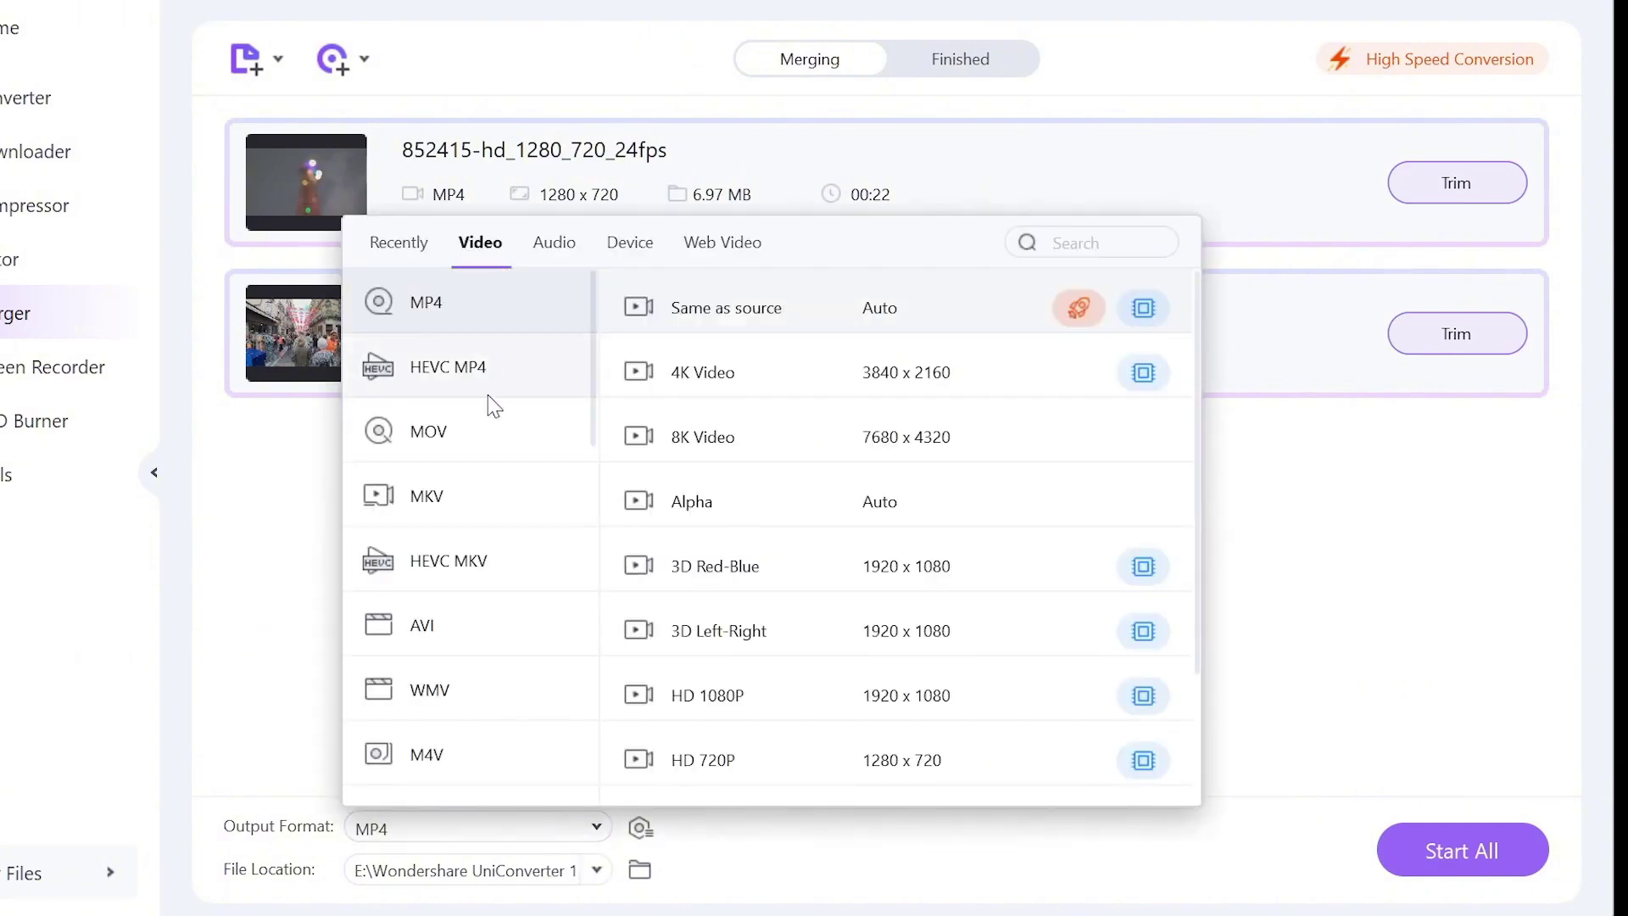
click(696, 447)
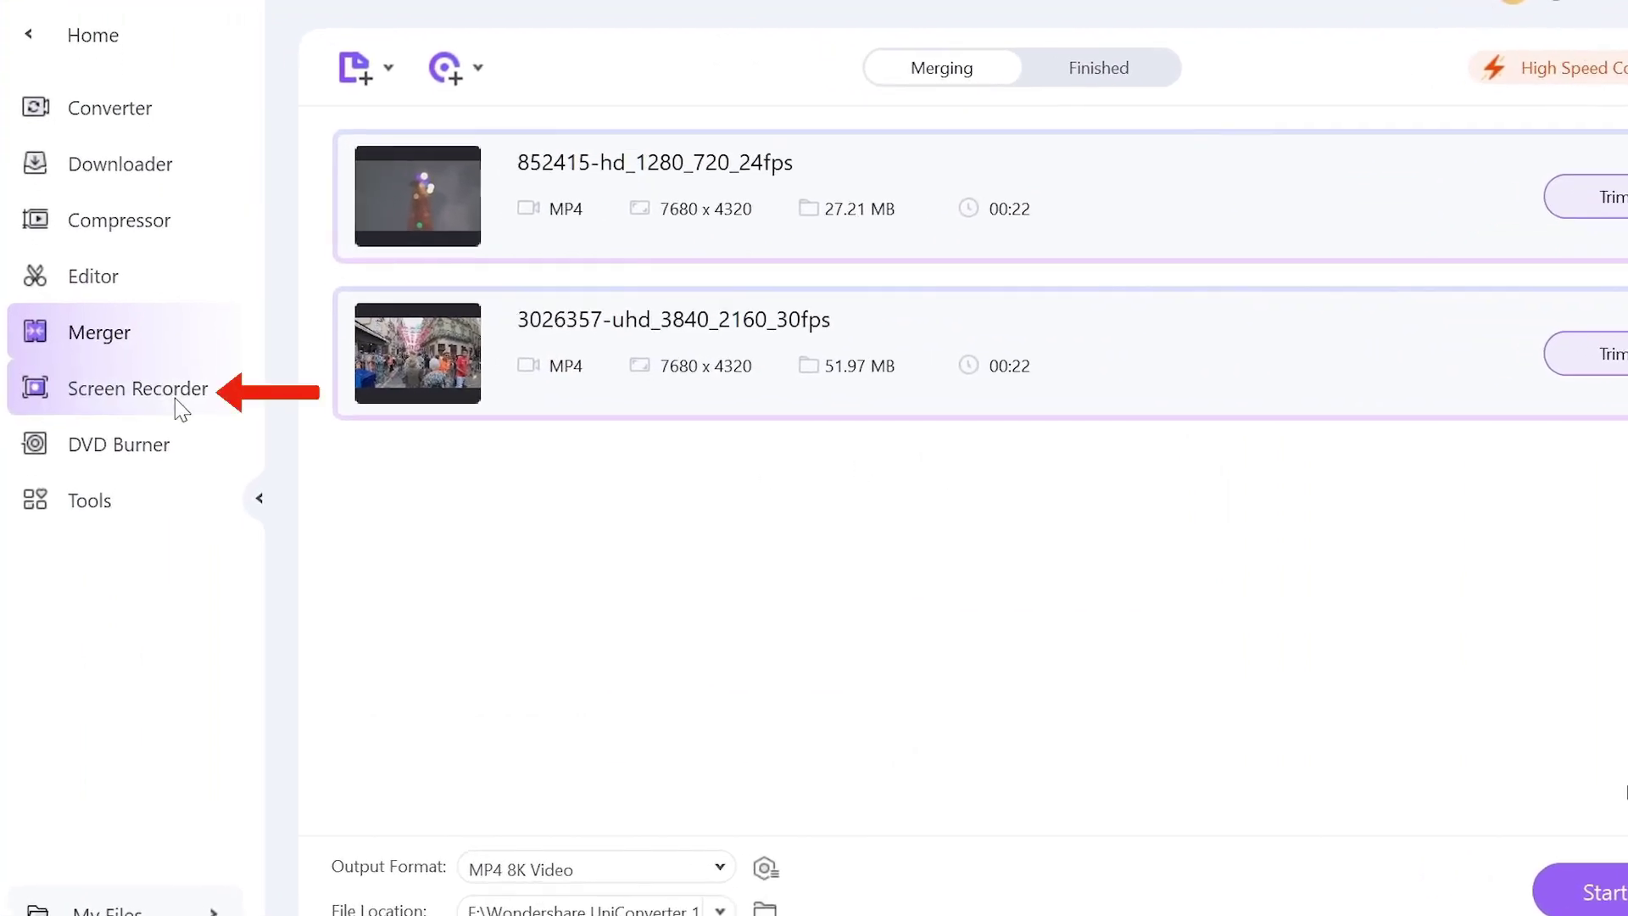
Step: Pass through Screen Recorder and open the empty DVD Burner page, set to a DVD Folder
click(178, 405)
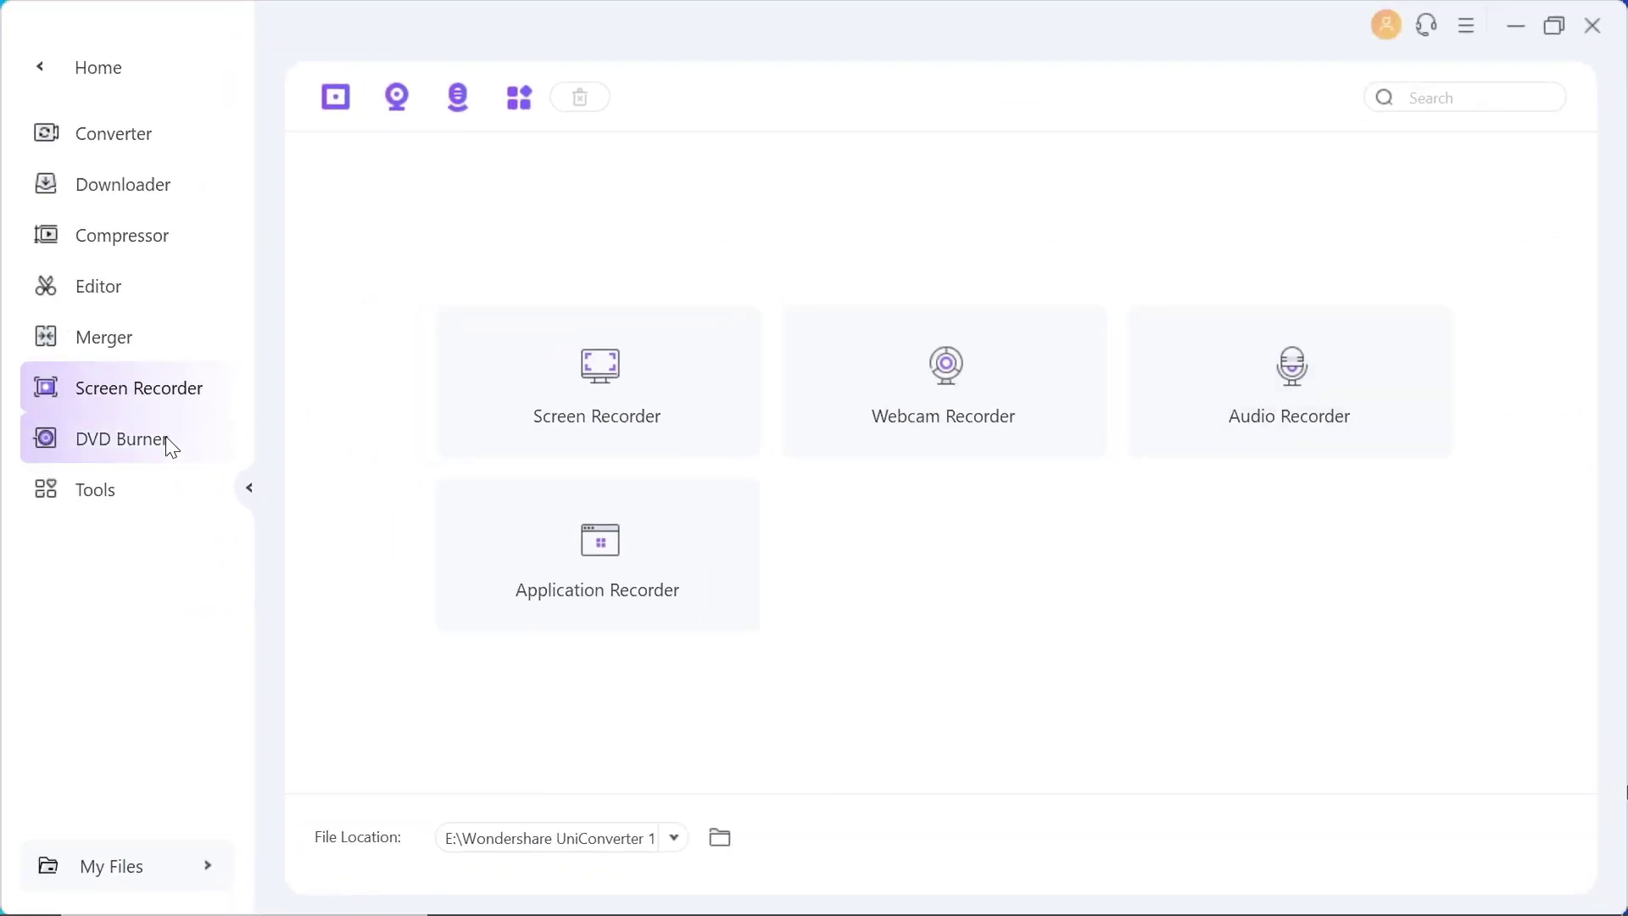
click(166, 435)
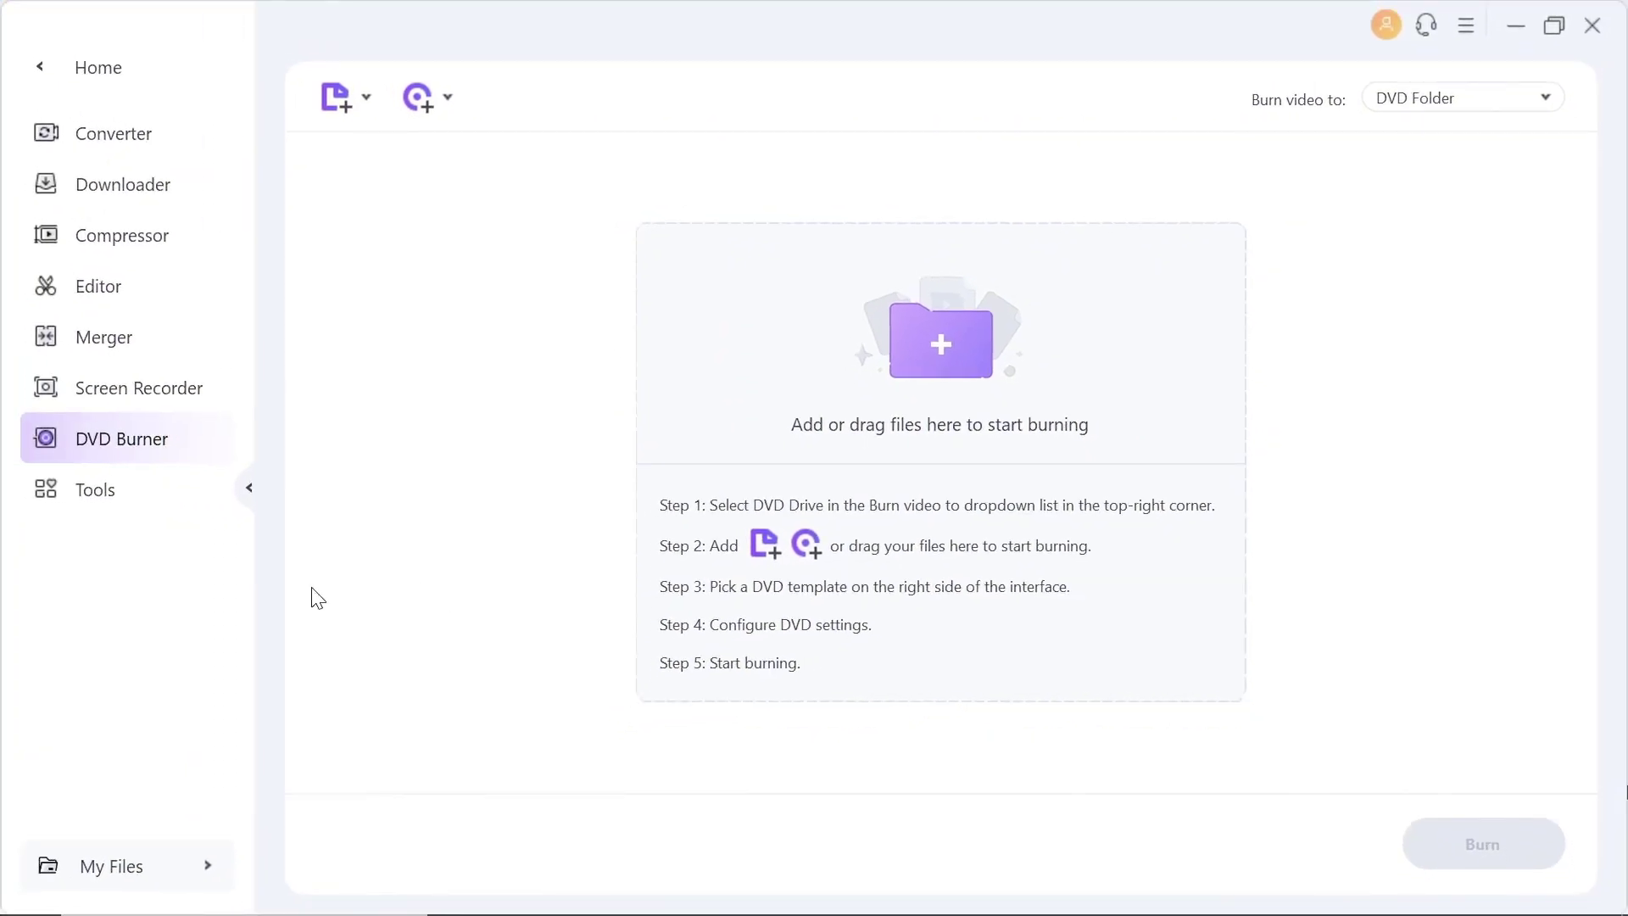
Step: Open AI Video Enhancer from Tools and compare the highway car sample's Original and Result
click(89, 501)
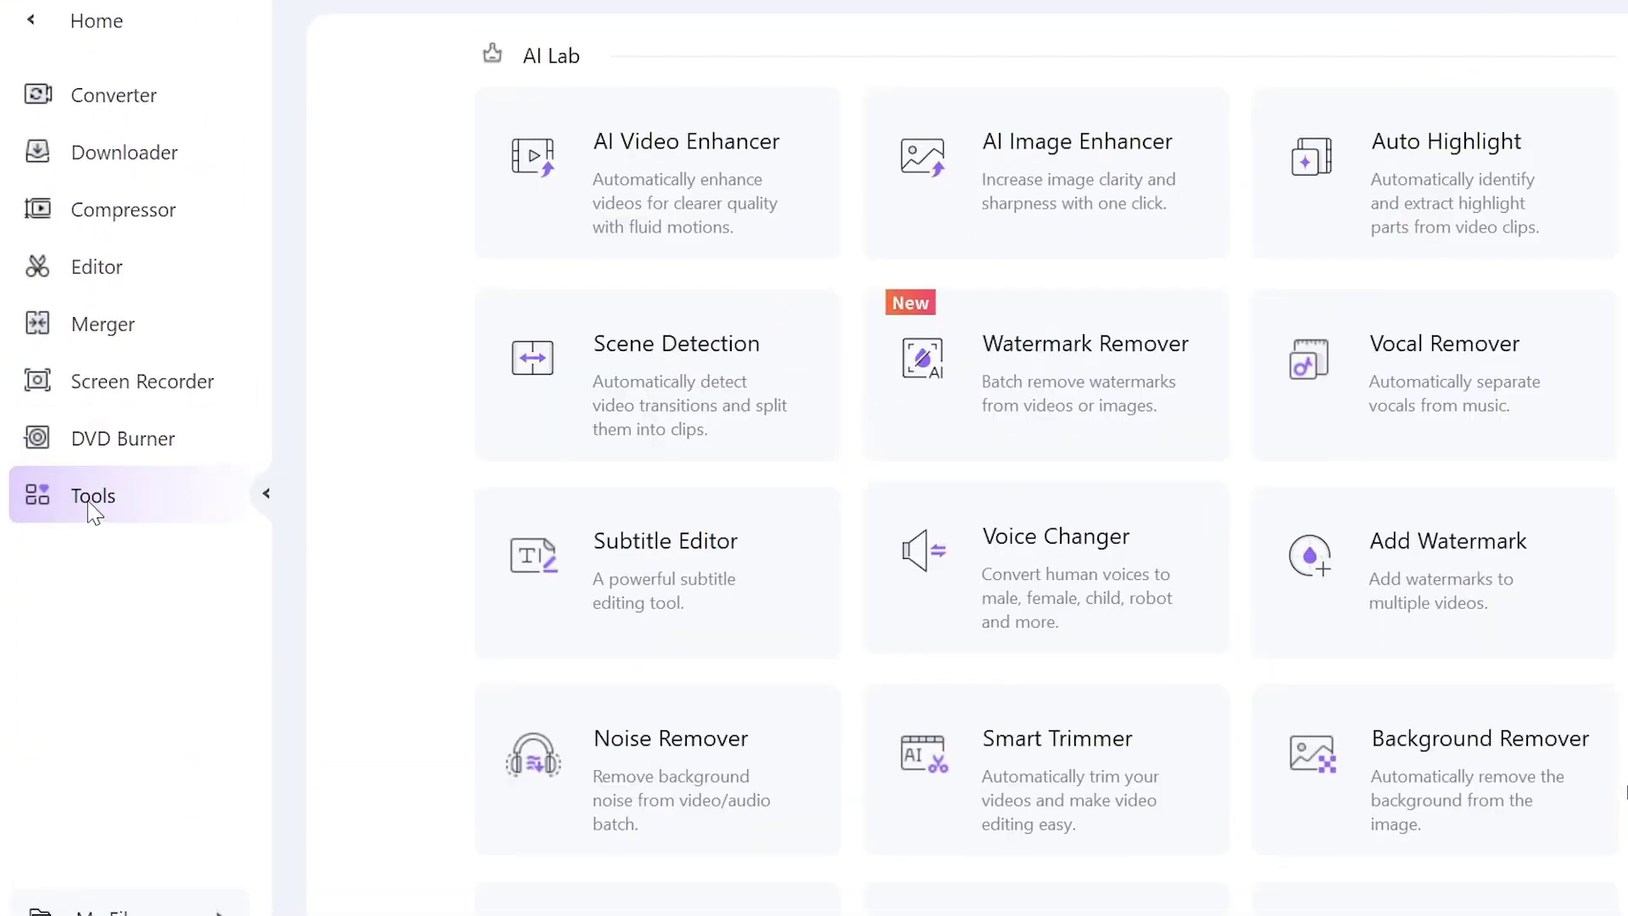
mouse_move(1505, 345)
mouse_down()
mouse_move(1499, 695)
mouse_move(1469, 364)
mouse_up()
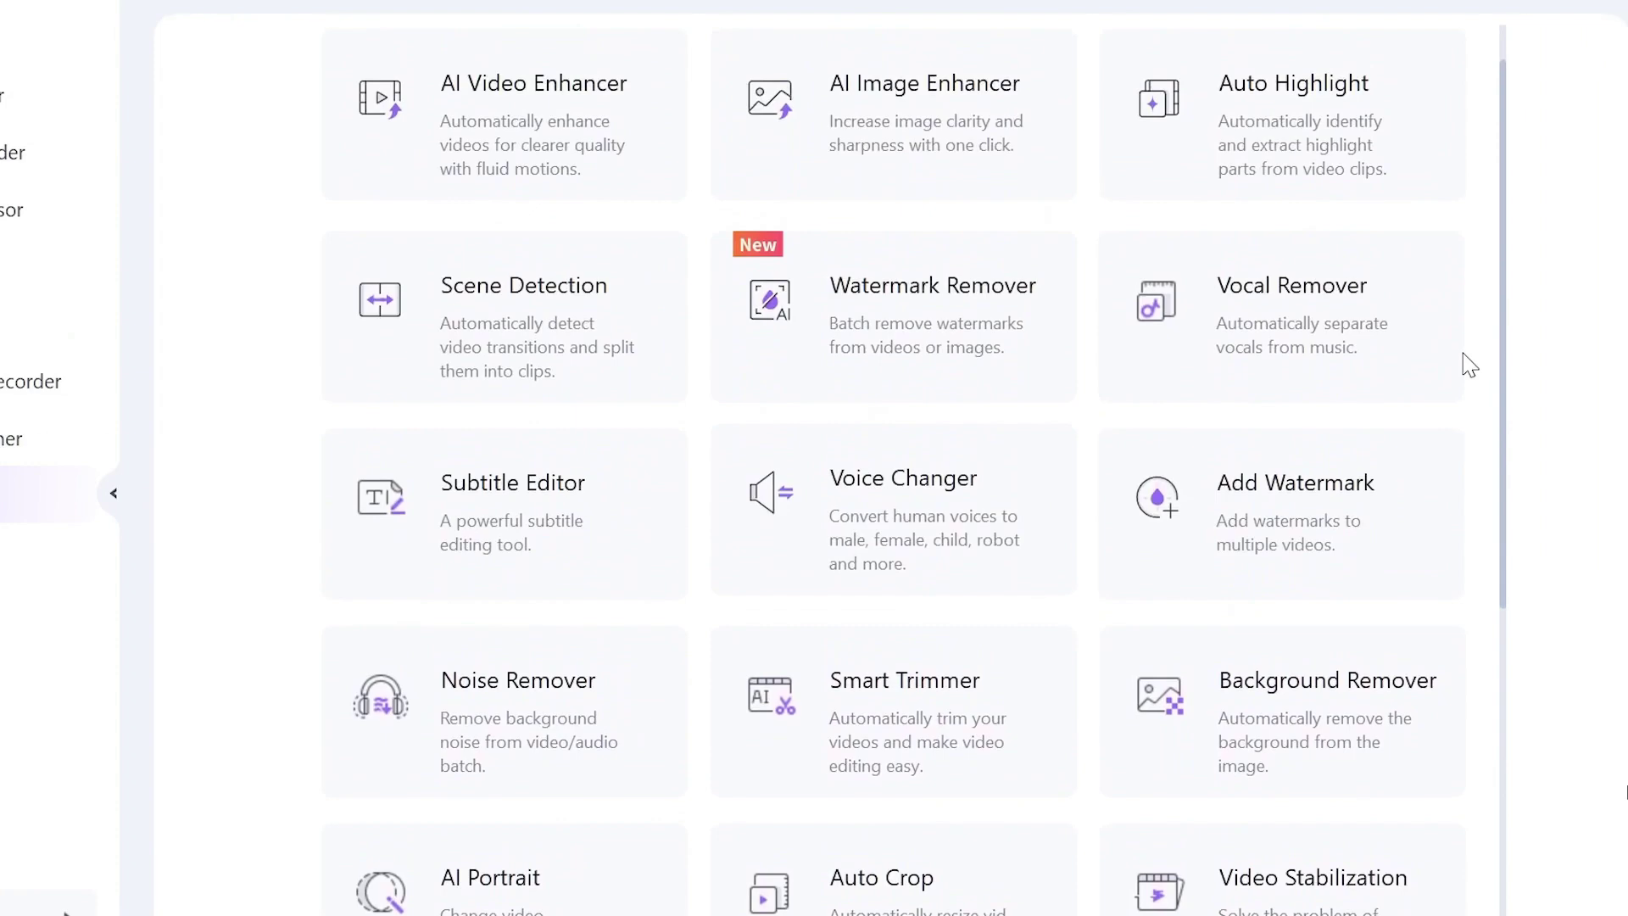
click(513, 202)
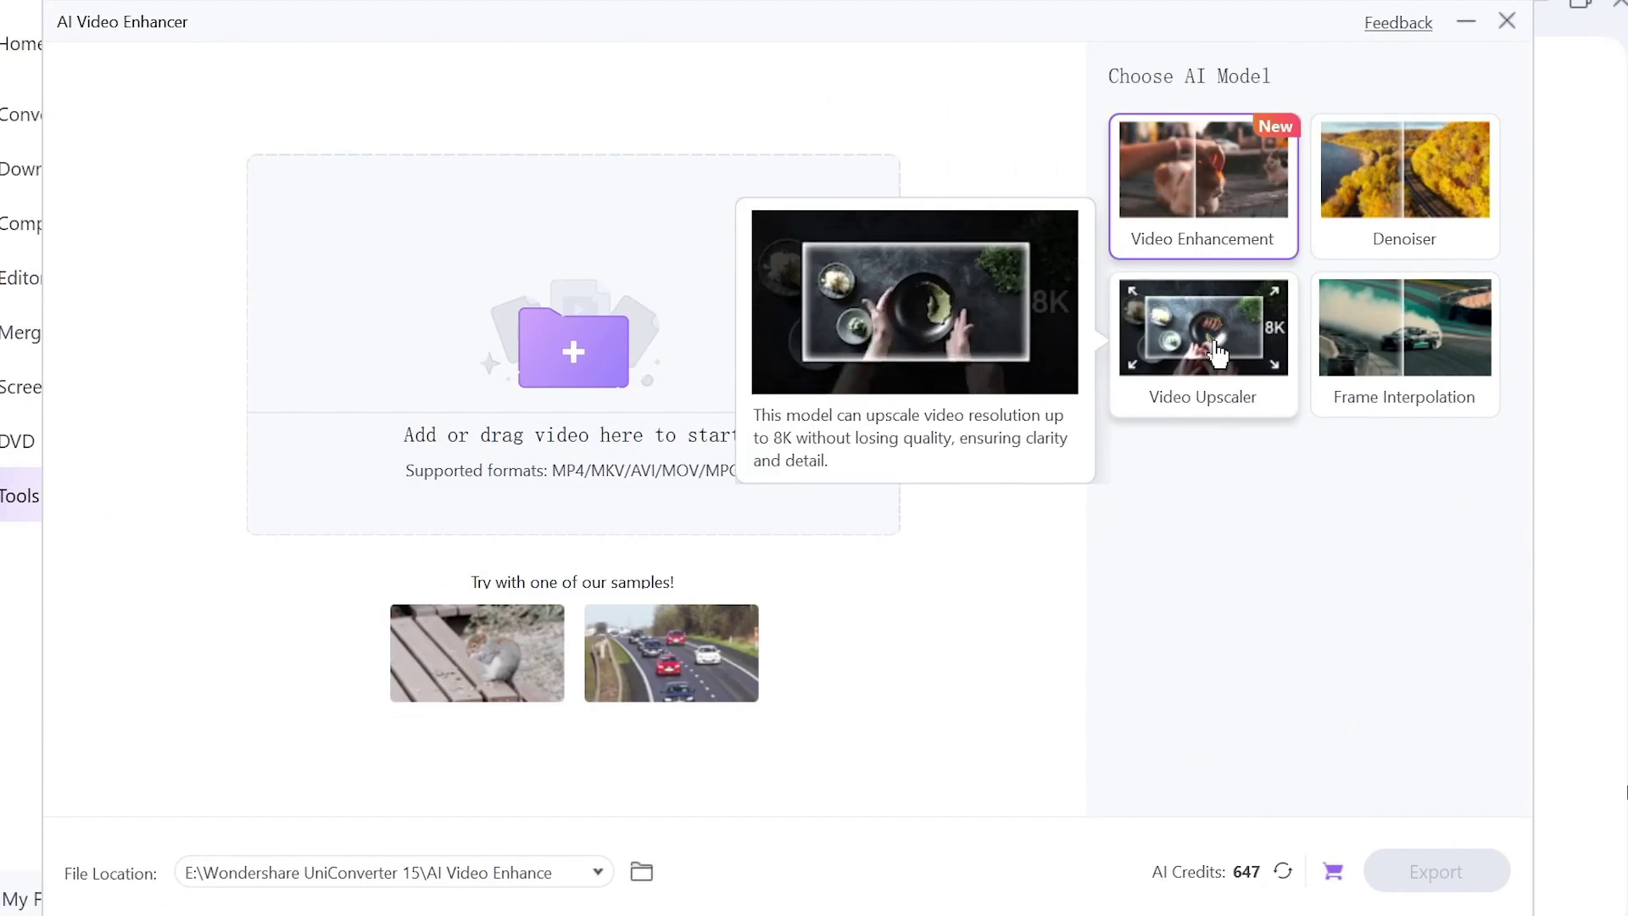
click(685, 677)
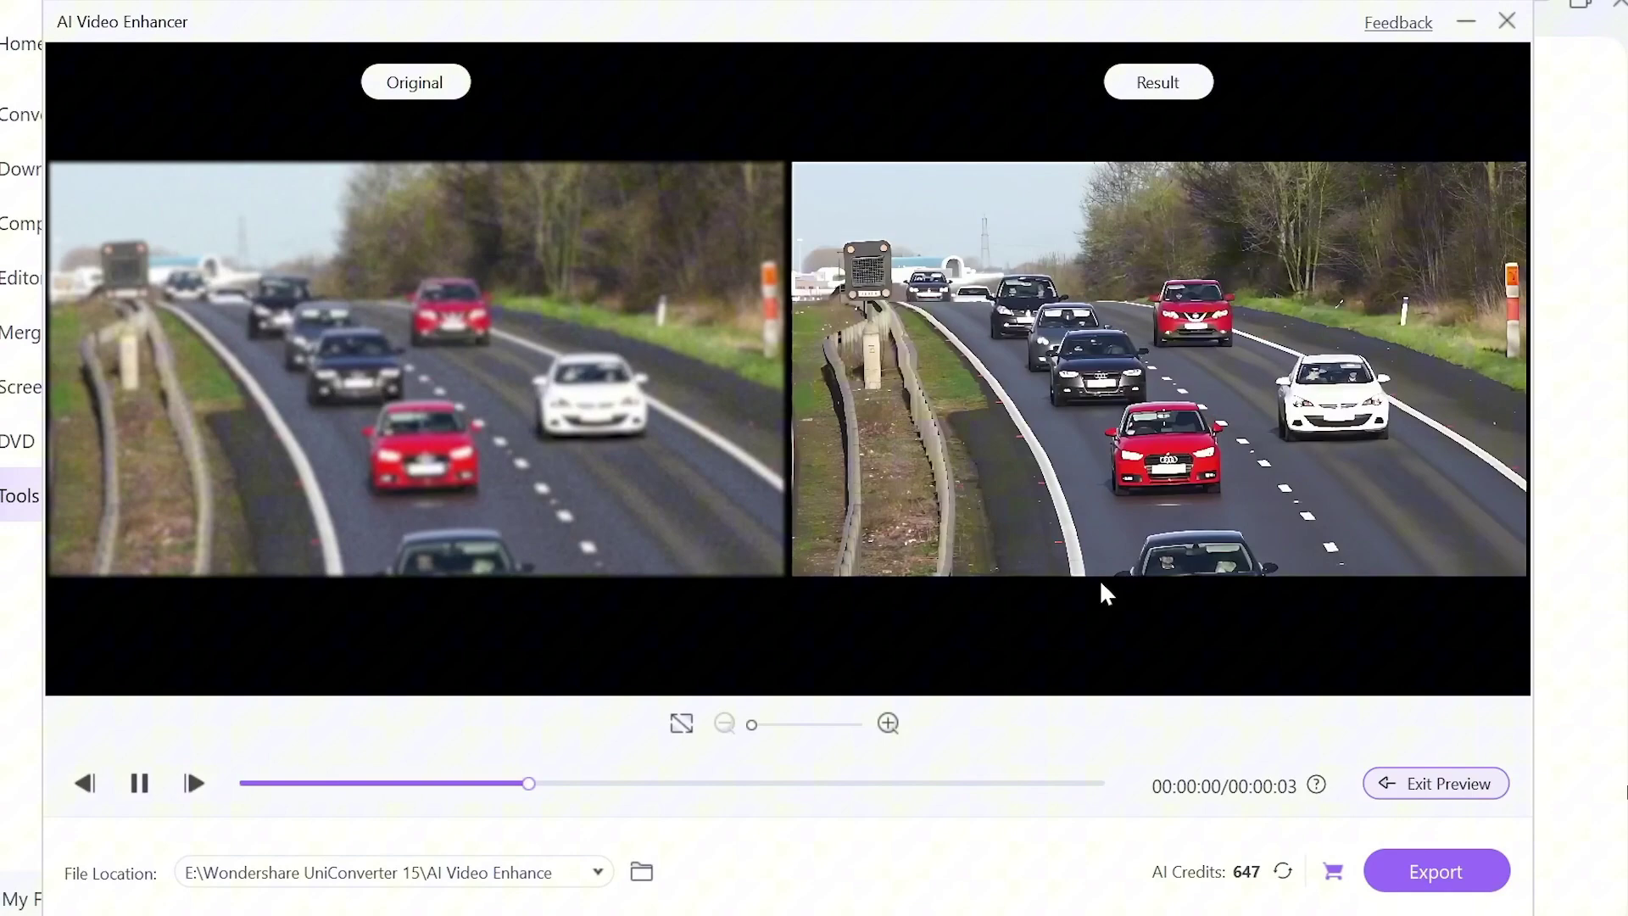
Step: Export the enhanced highway clip, check its 3416×1920 details, then open AI Image Enhancer
click(1410, 877)
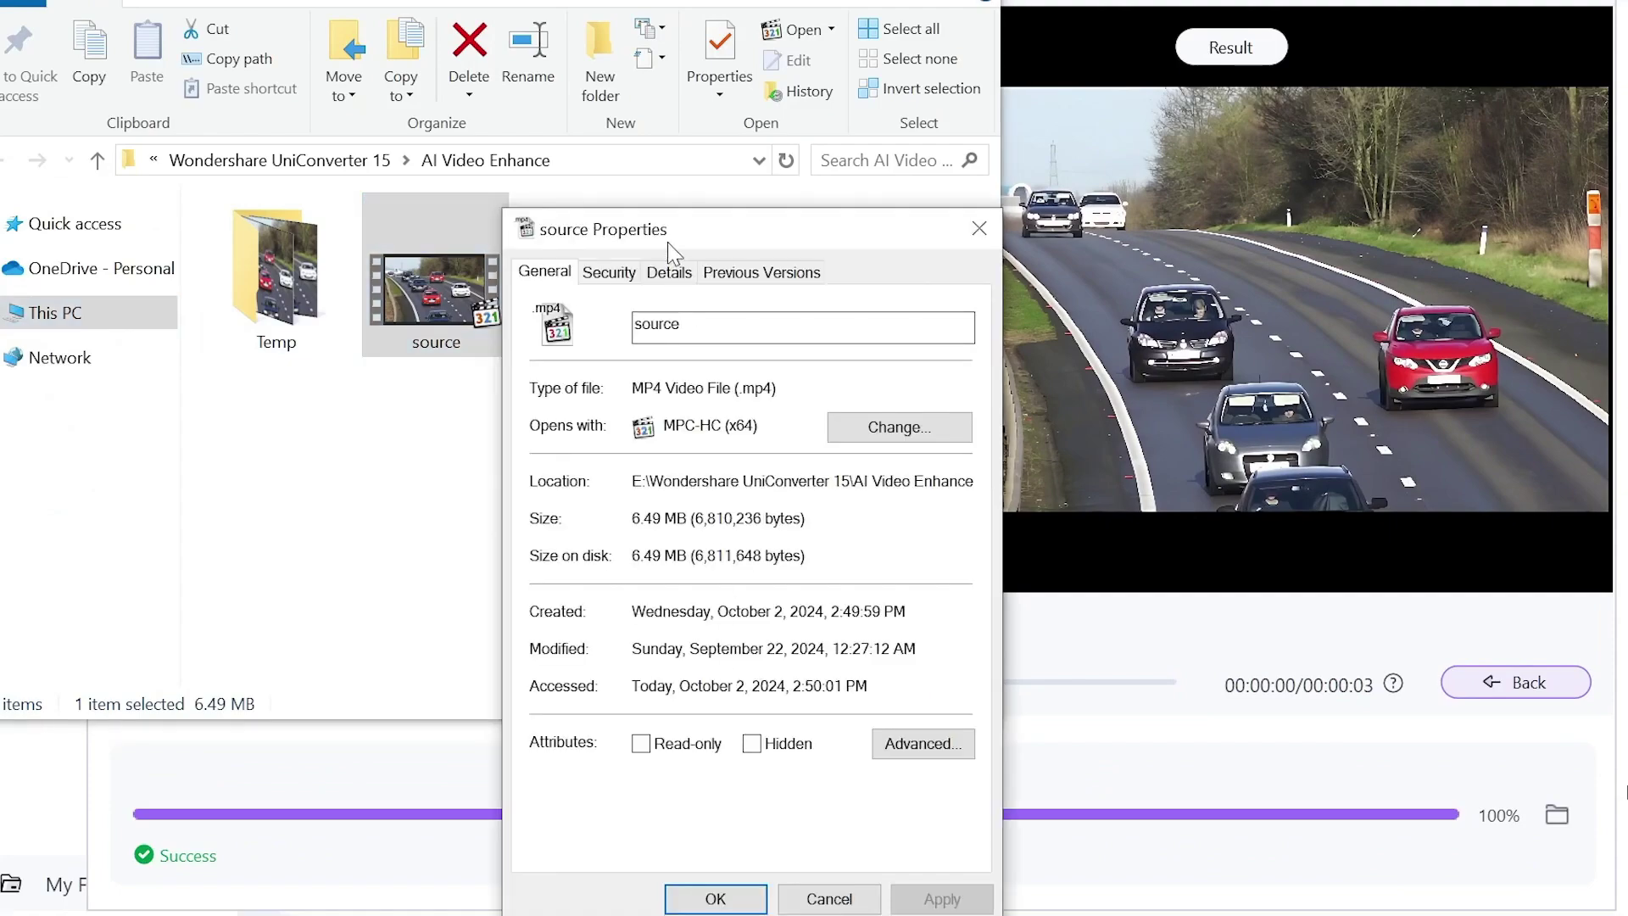
click(670, 272)
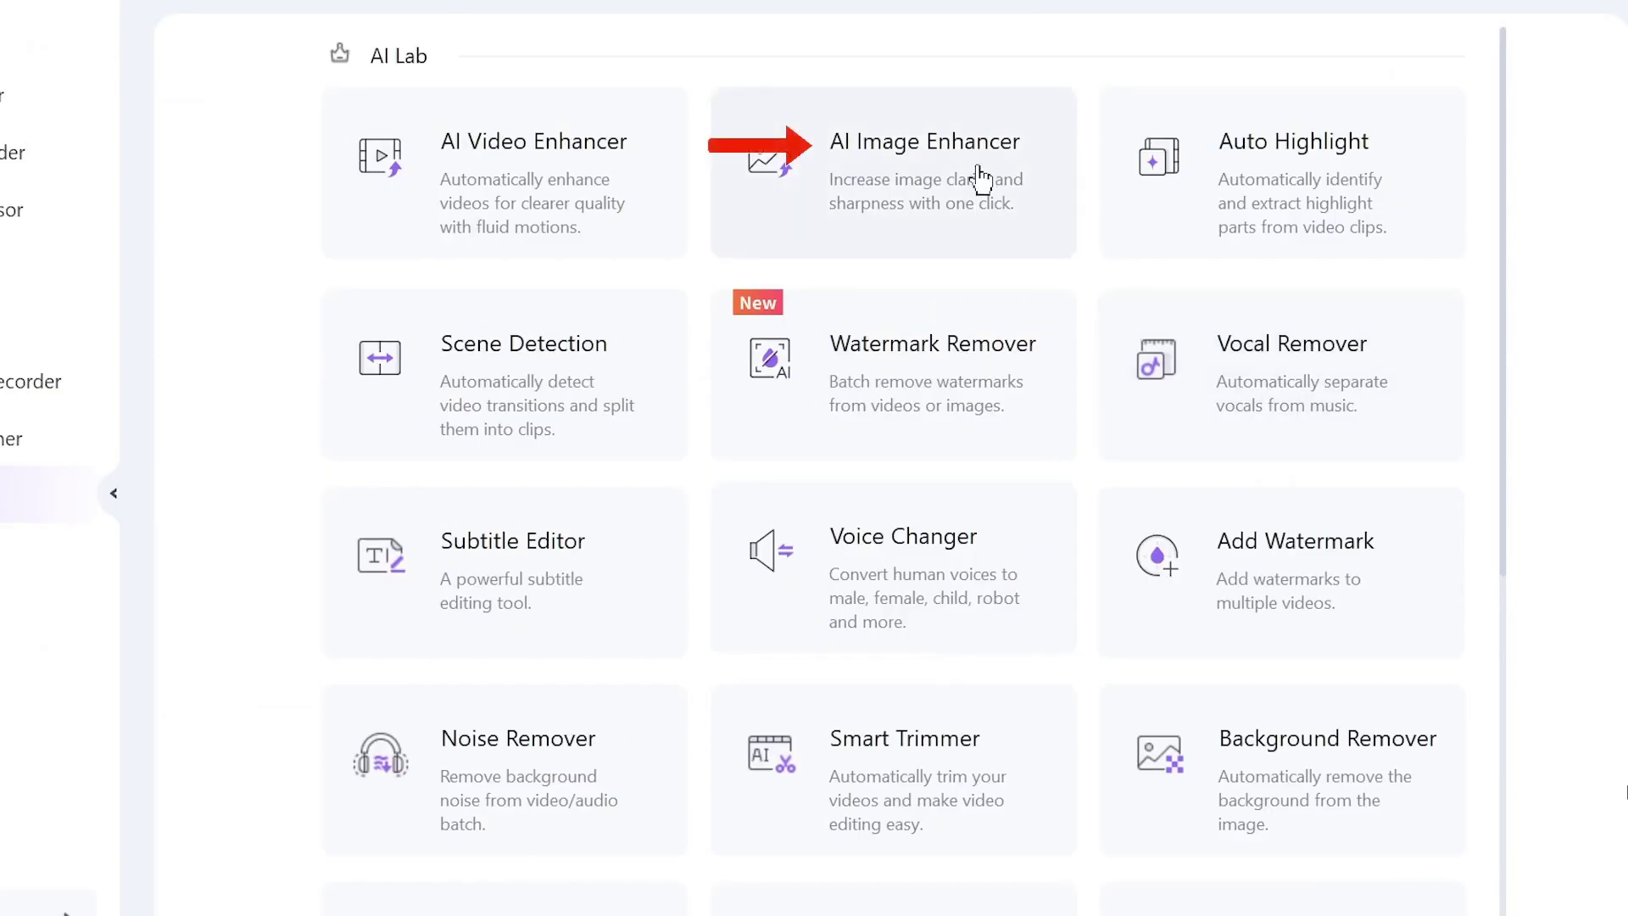
click(974, 172)
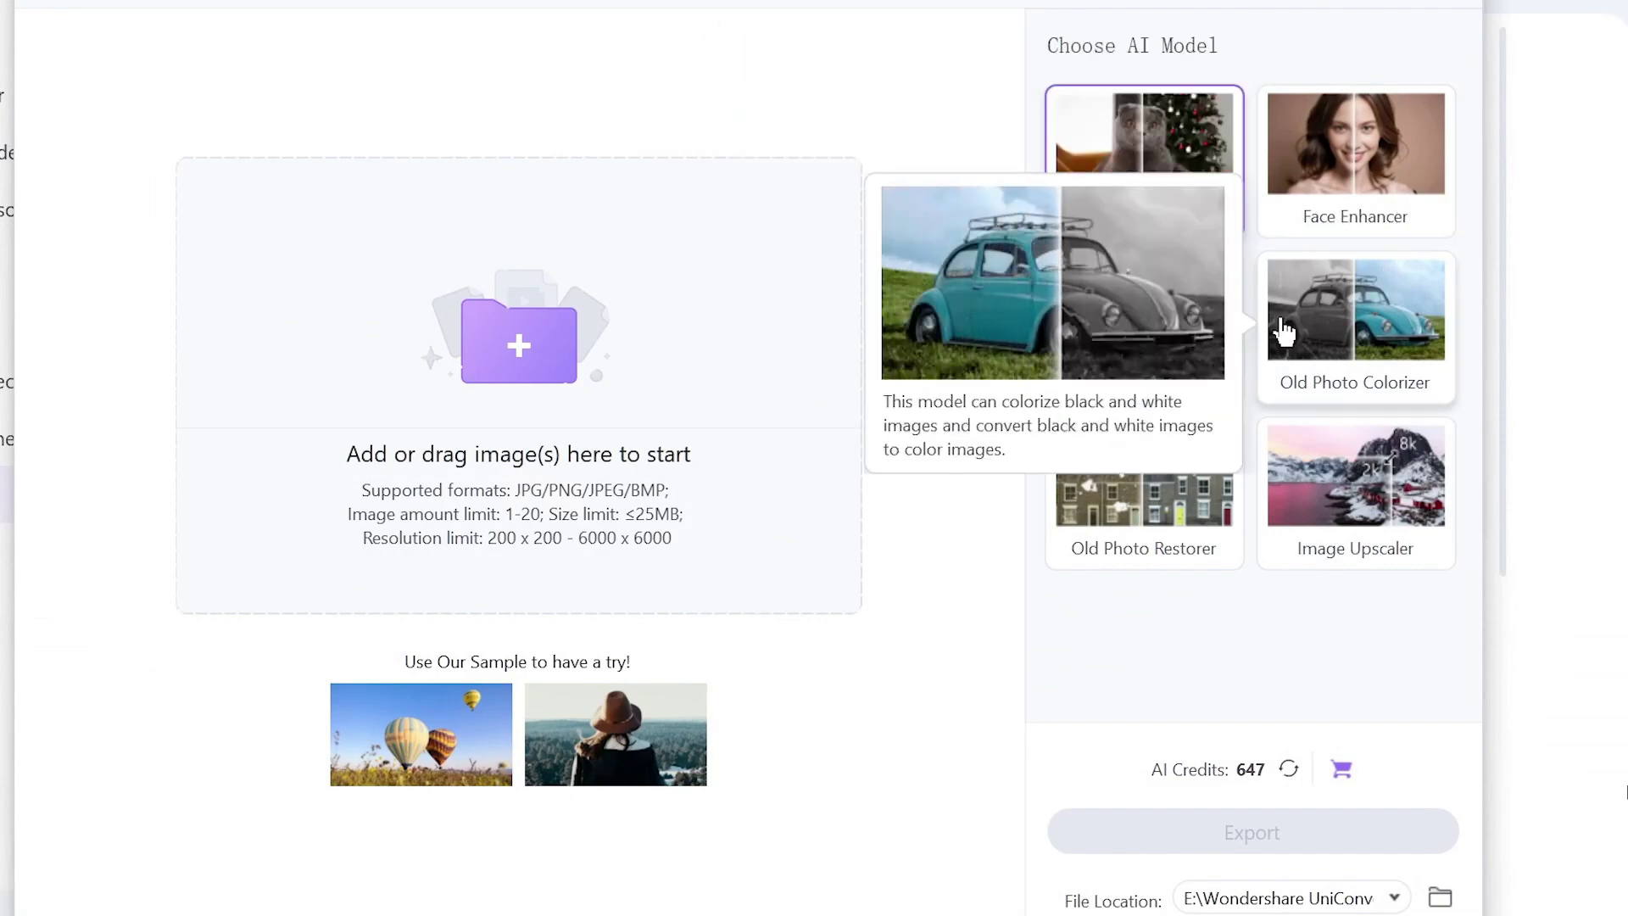
Step: Enhance and zoom into the hat sample, then split the 852415 clip into 12 scenes
click(615, 735)
click(755, 753)
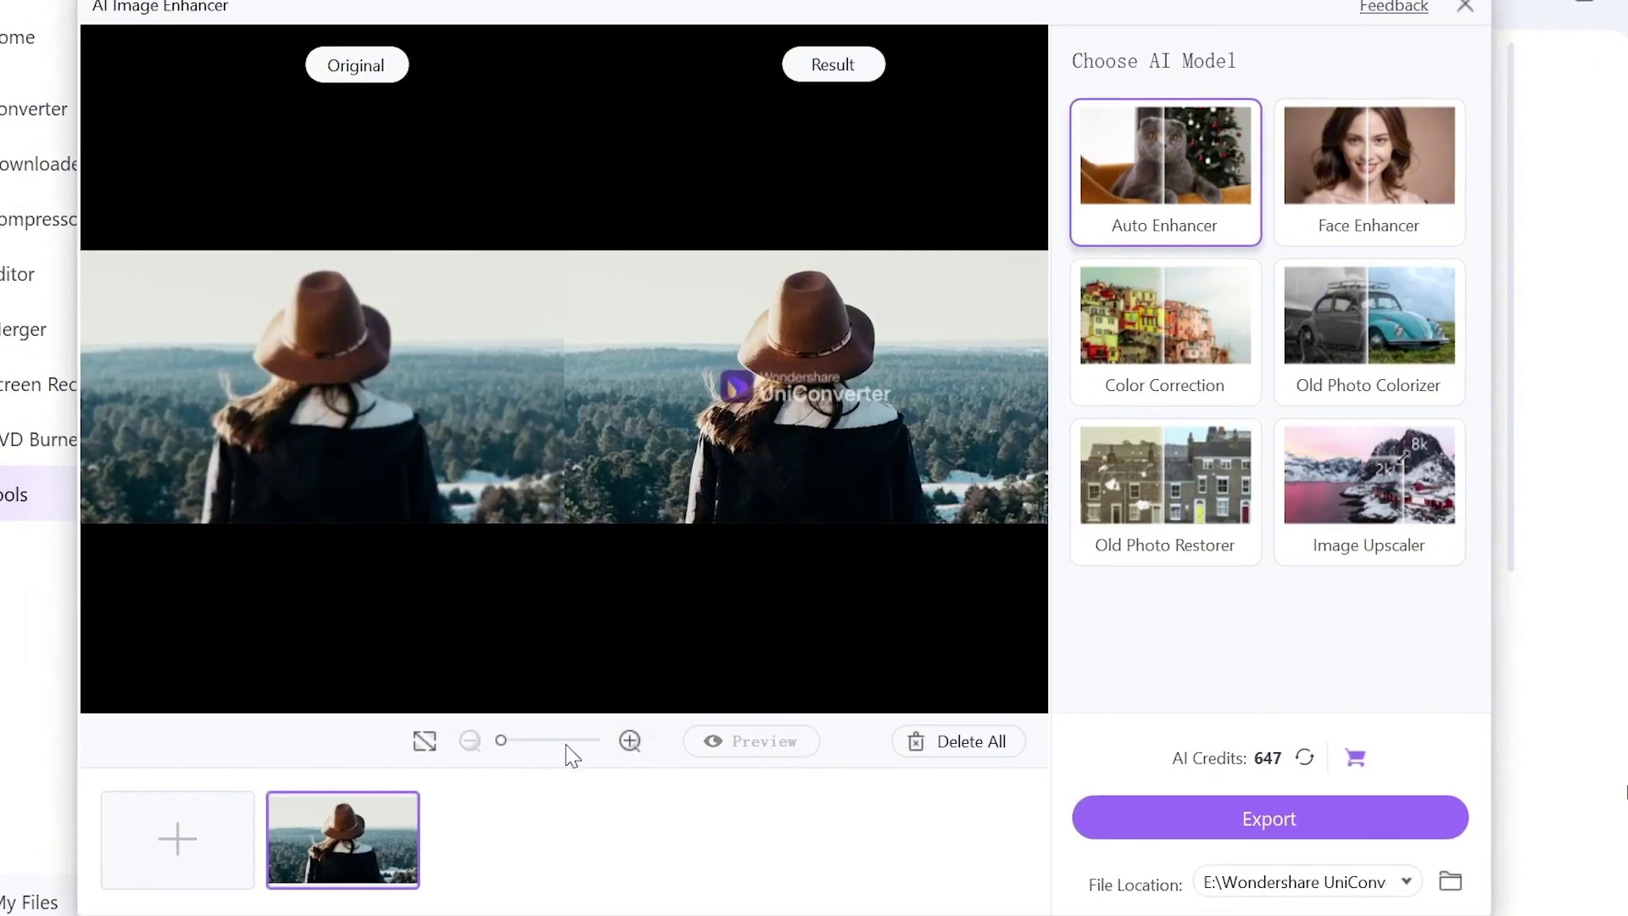
drag(501, 740, 582, 740)
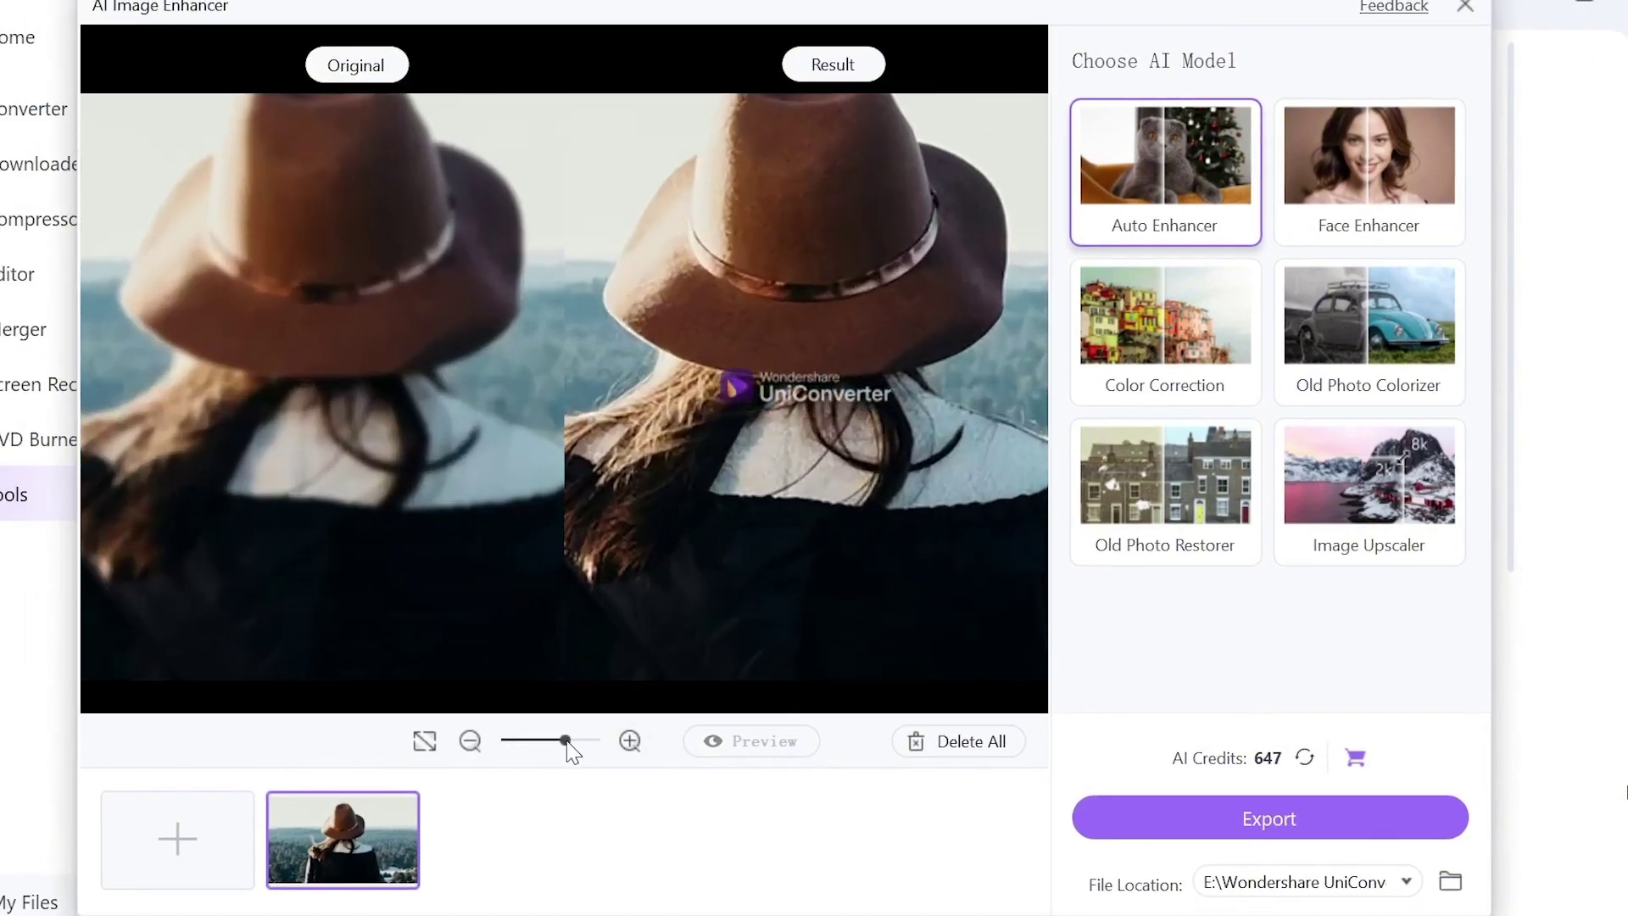
drag(668, 581, 461, 556)
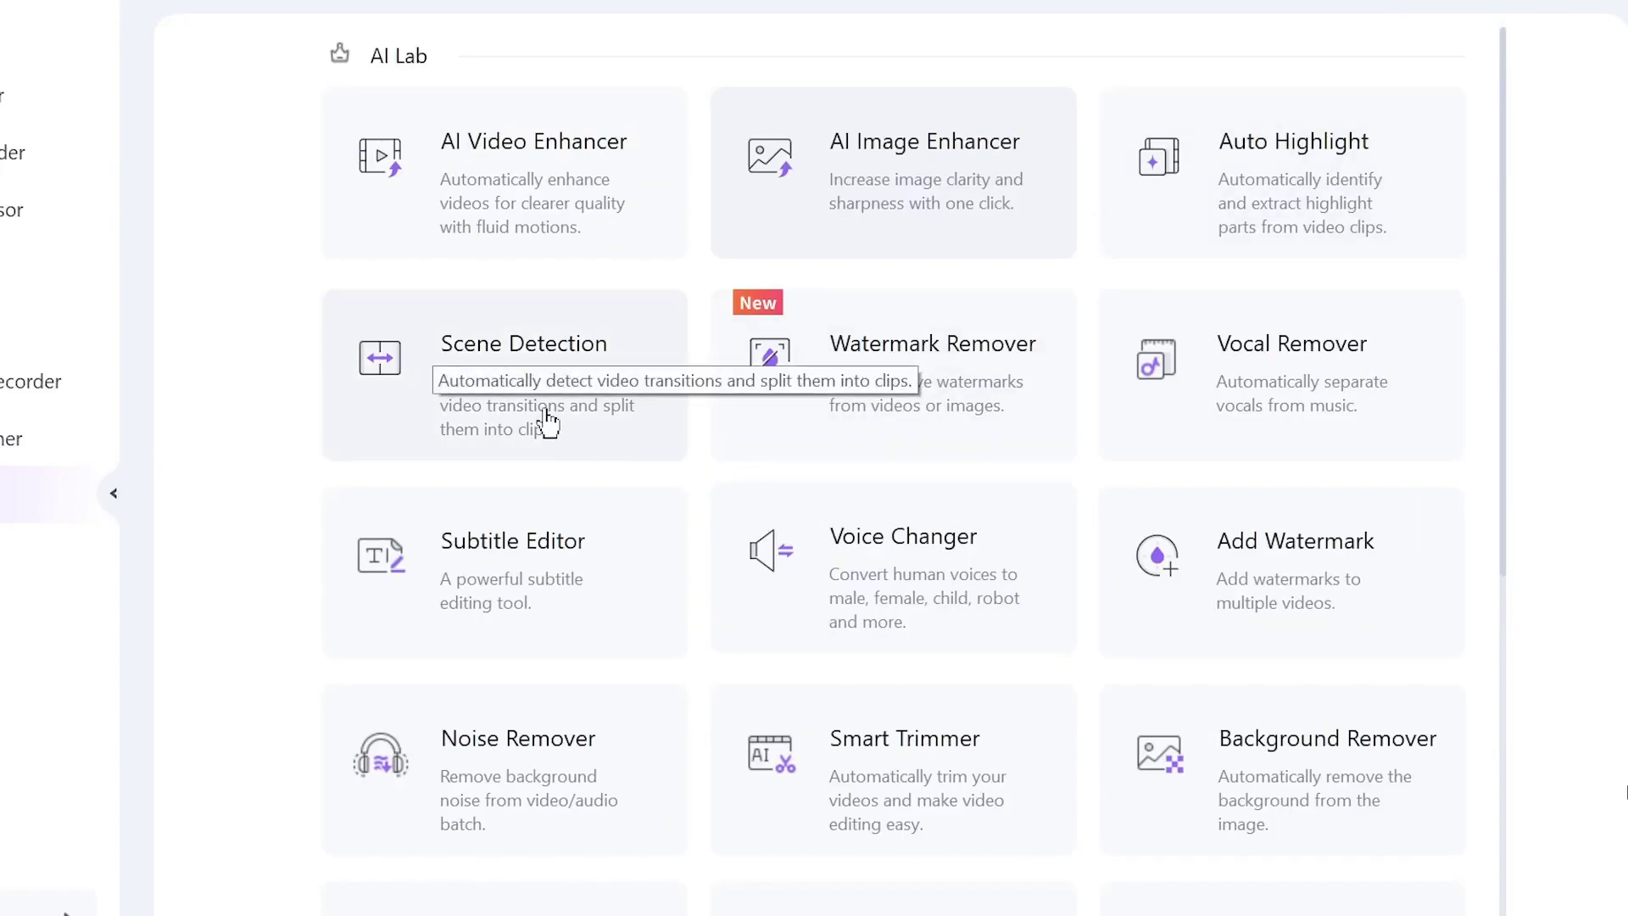
click(546, 418)
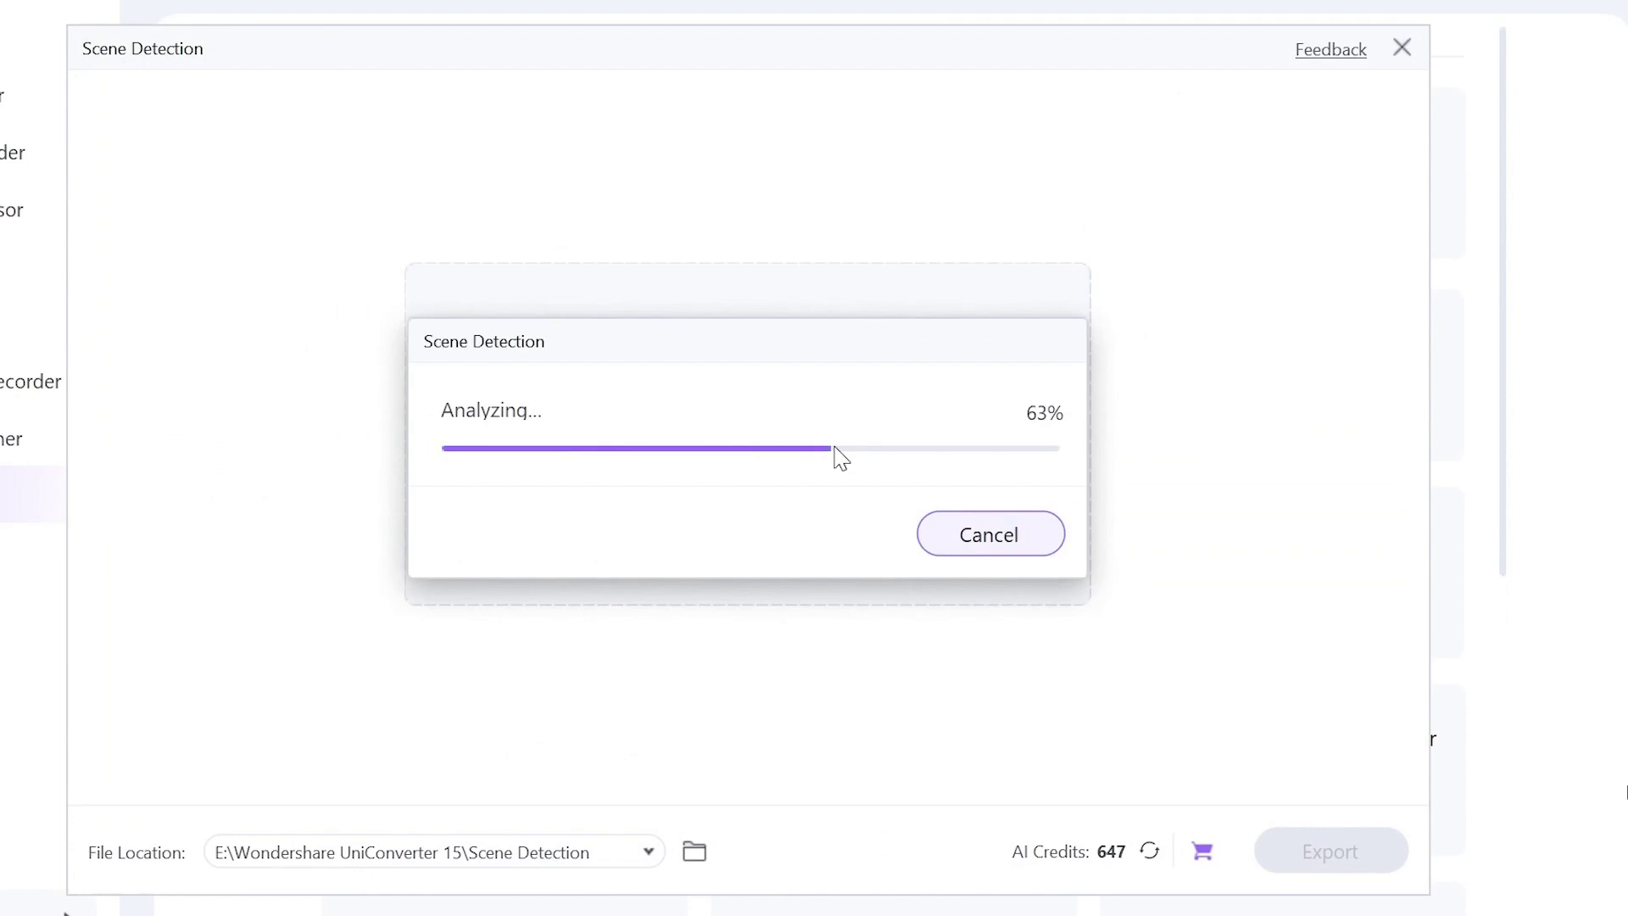
scroll(1182, 624, down, 5)
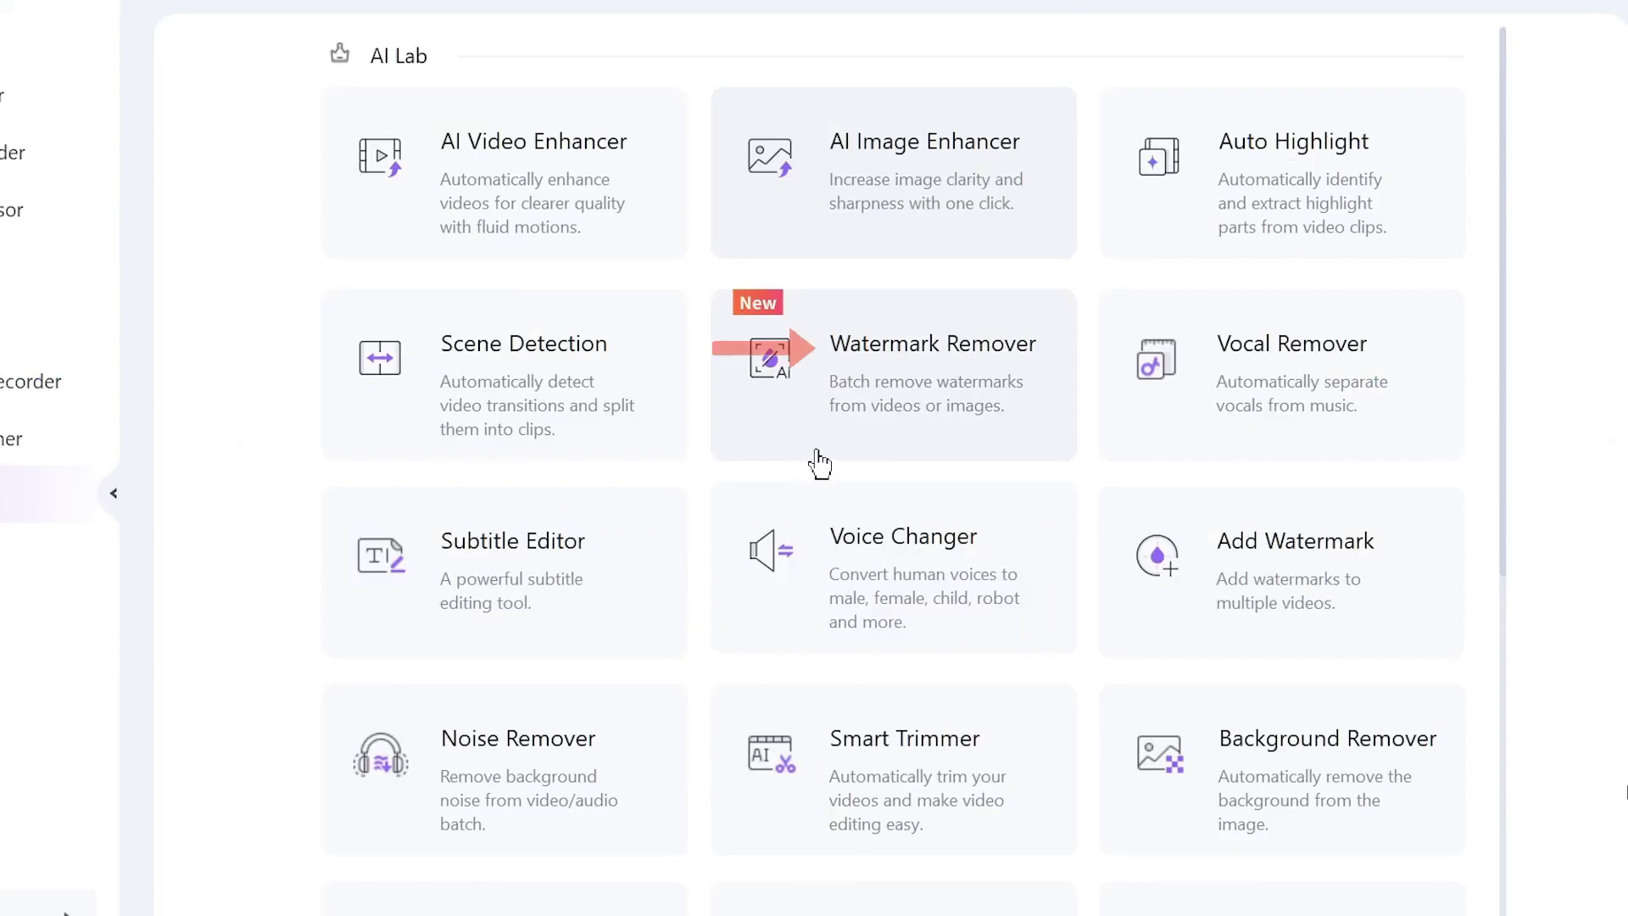
Step: Remove the UniConverter logo from the river video and the grassland image, previewing each
click(944, 402)
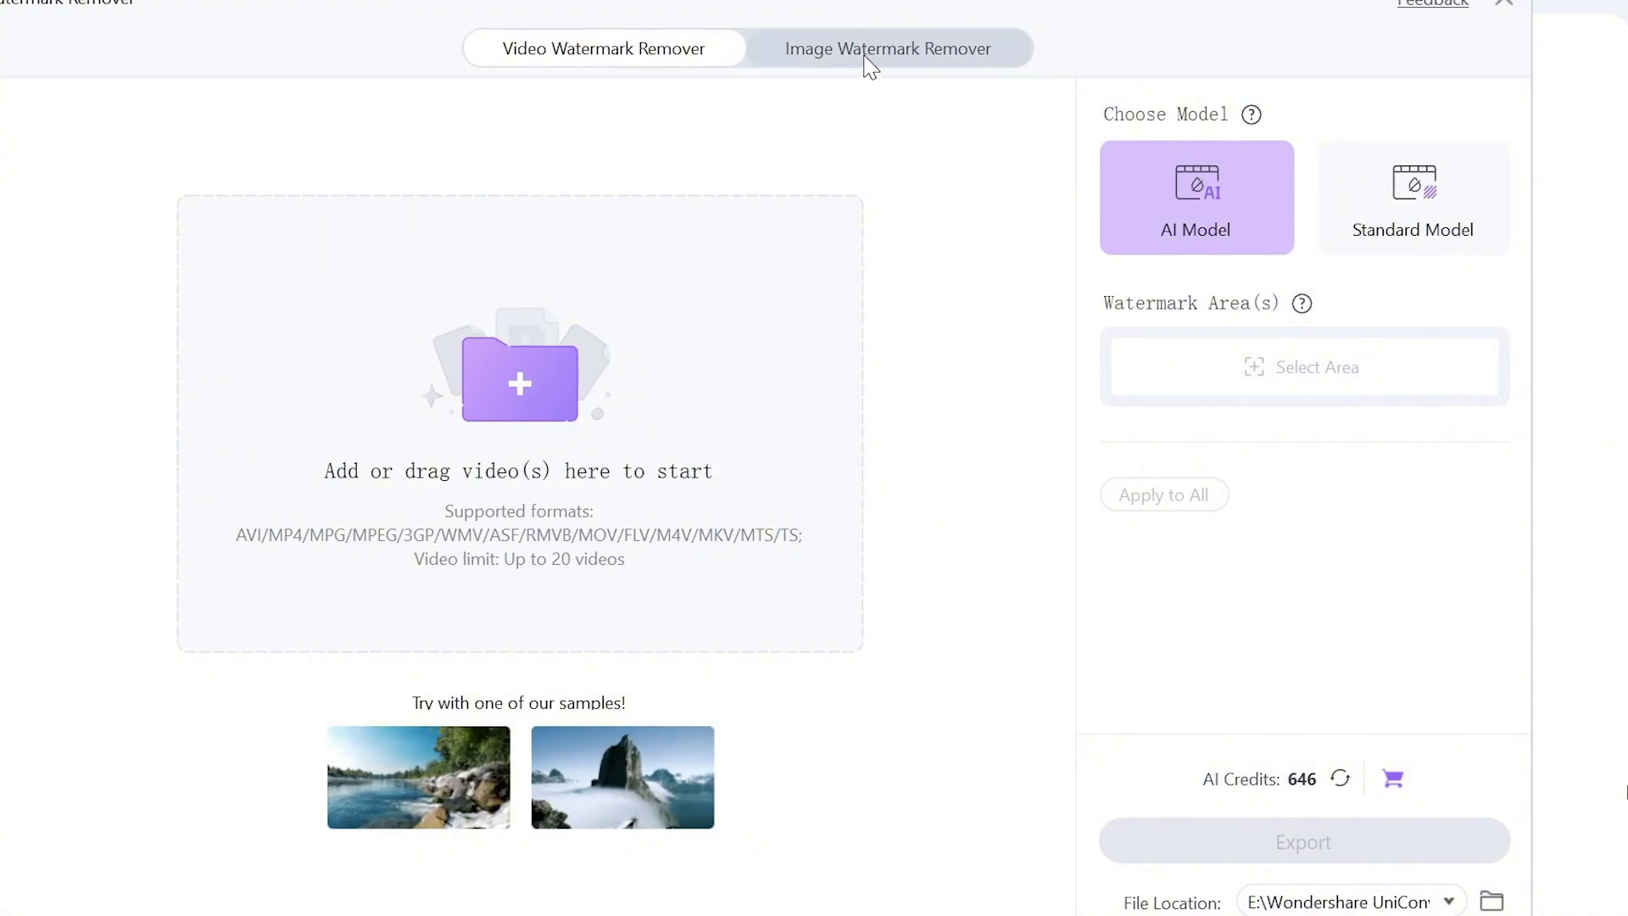
click(441, 774)
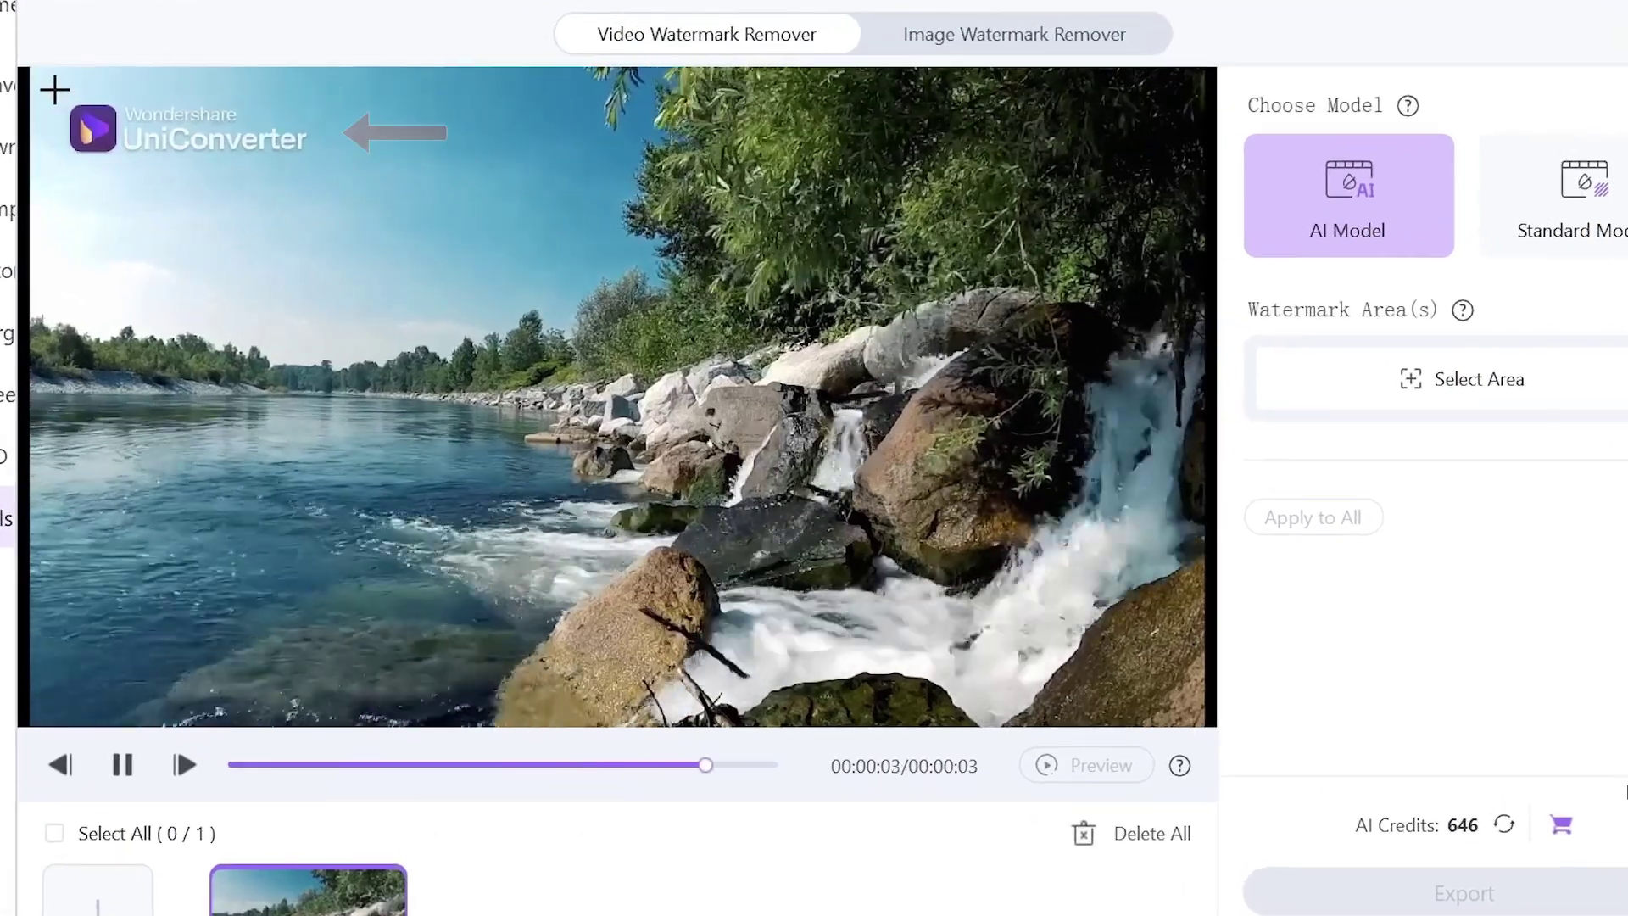
drag(55, 84, 325, 177)
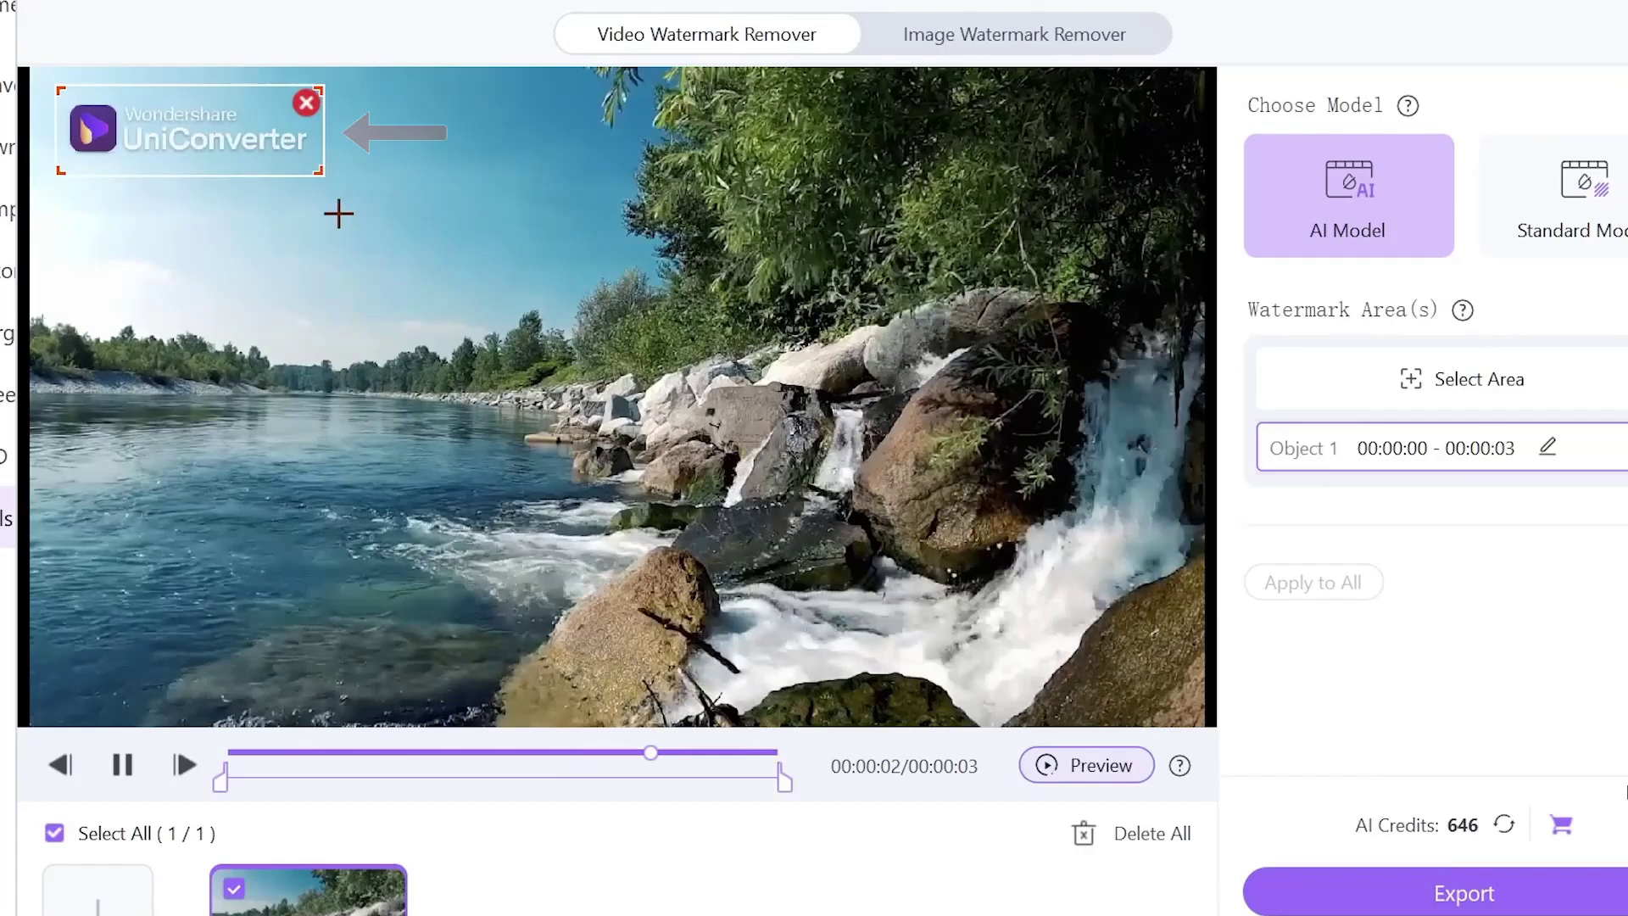
click(1094, 765)
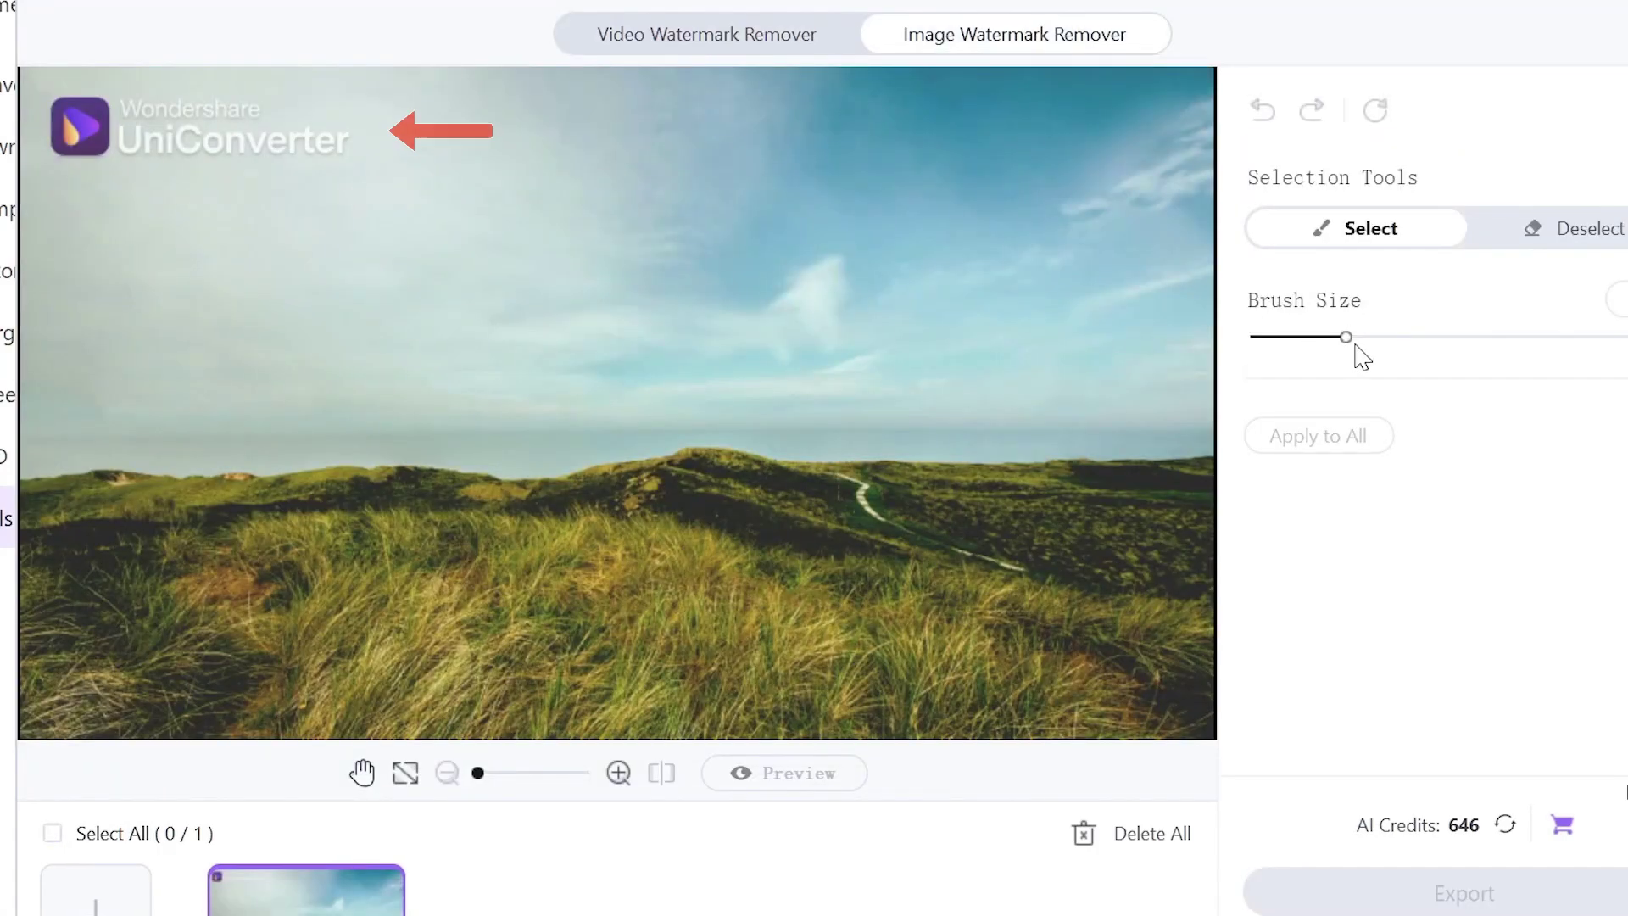
mouse_move(339, 140)
mouse_down()
mouse_move(80, 127)
mouse_move(342, 163)
mouse_up()
click(776, 776)
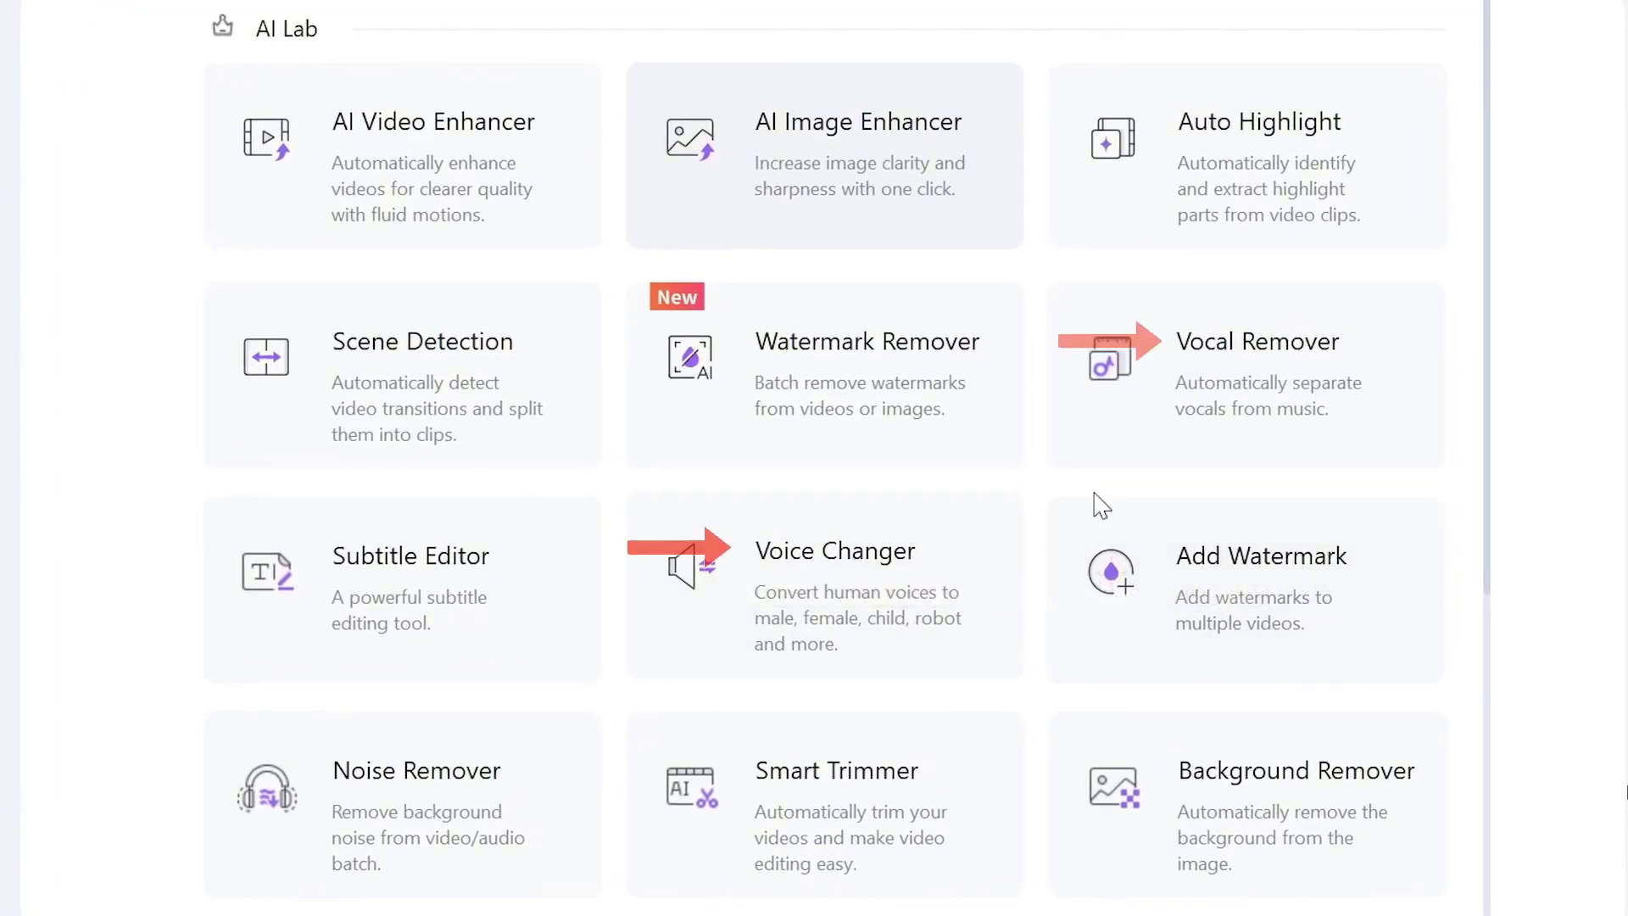
Step: Browse the Tools list and return to the Home page with its feature cards
scroll(1067, 533, down, 5)
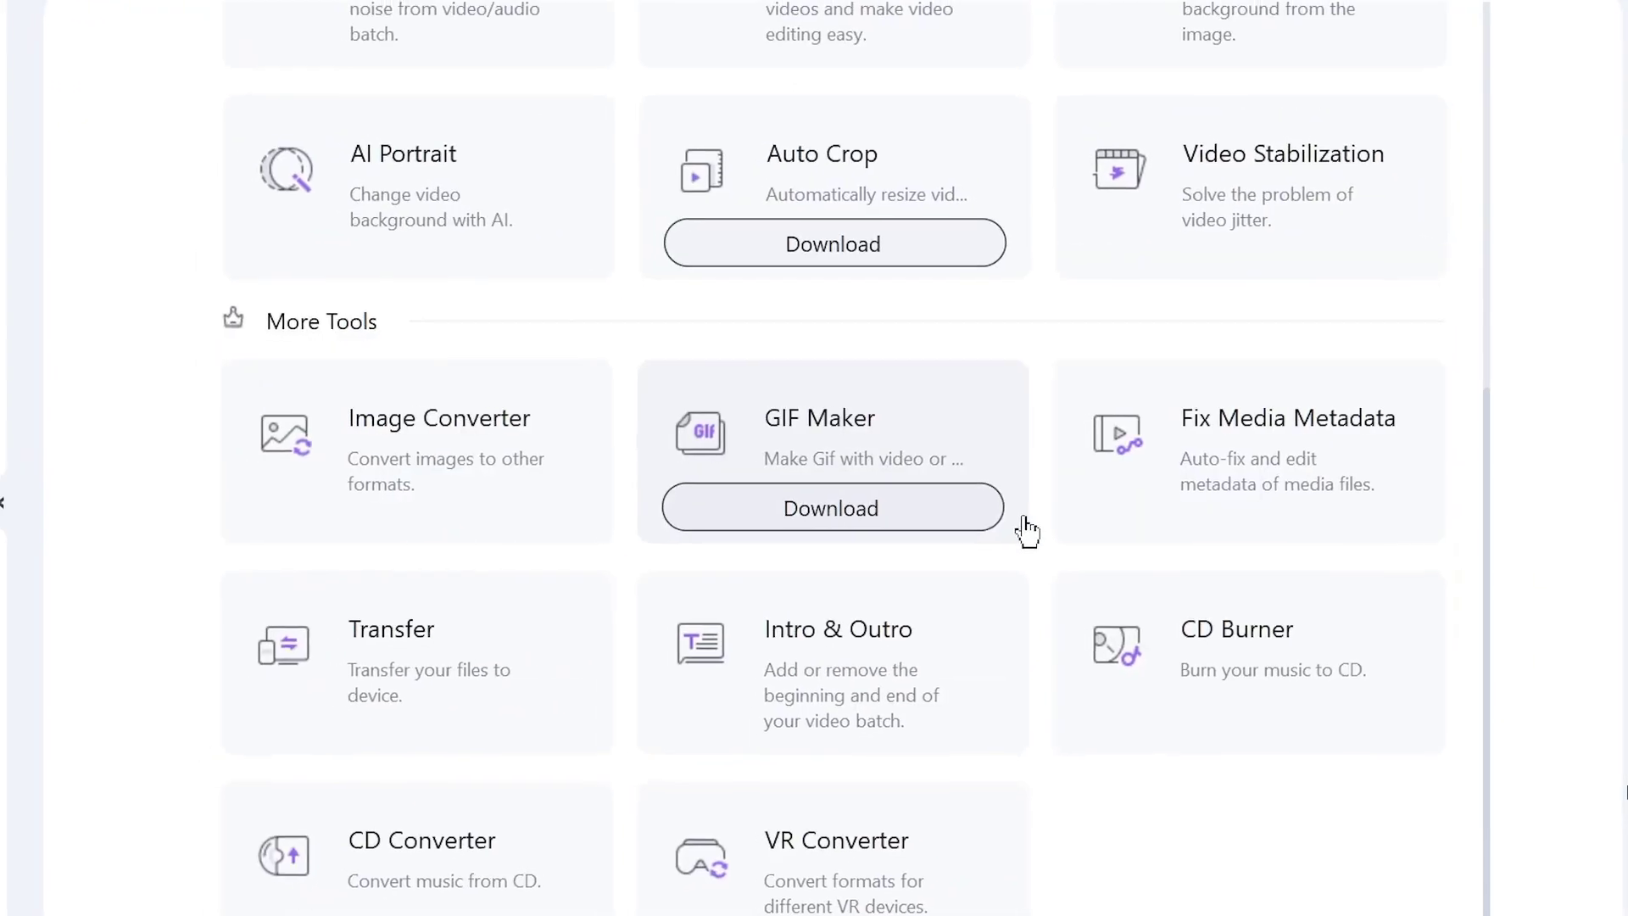
scroll(1056, 524, up, 5)
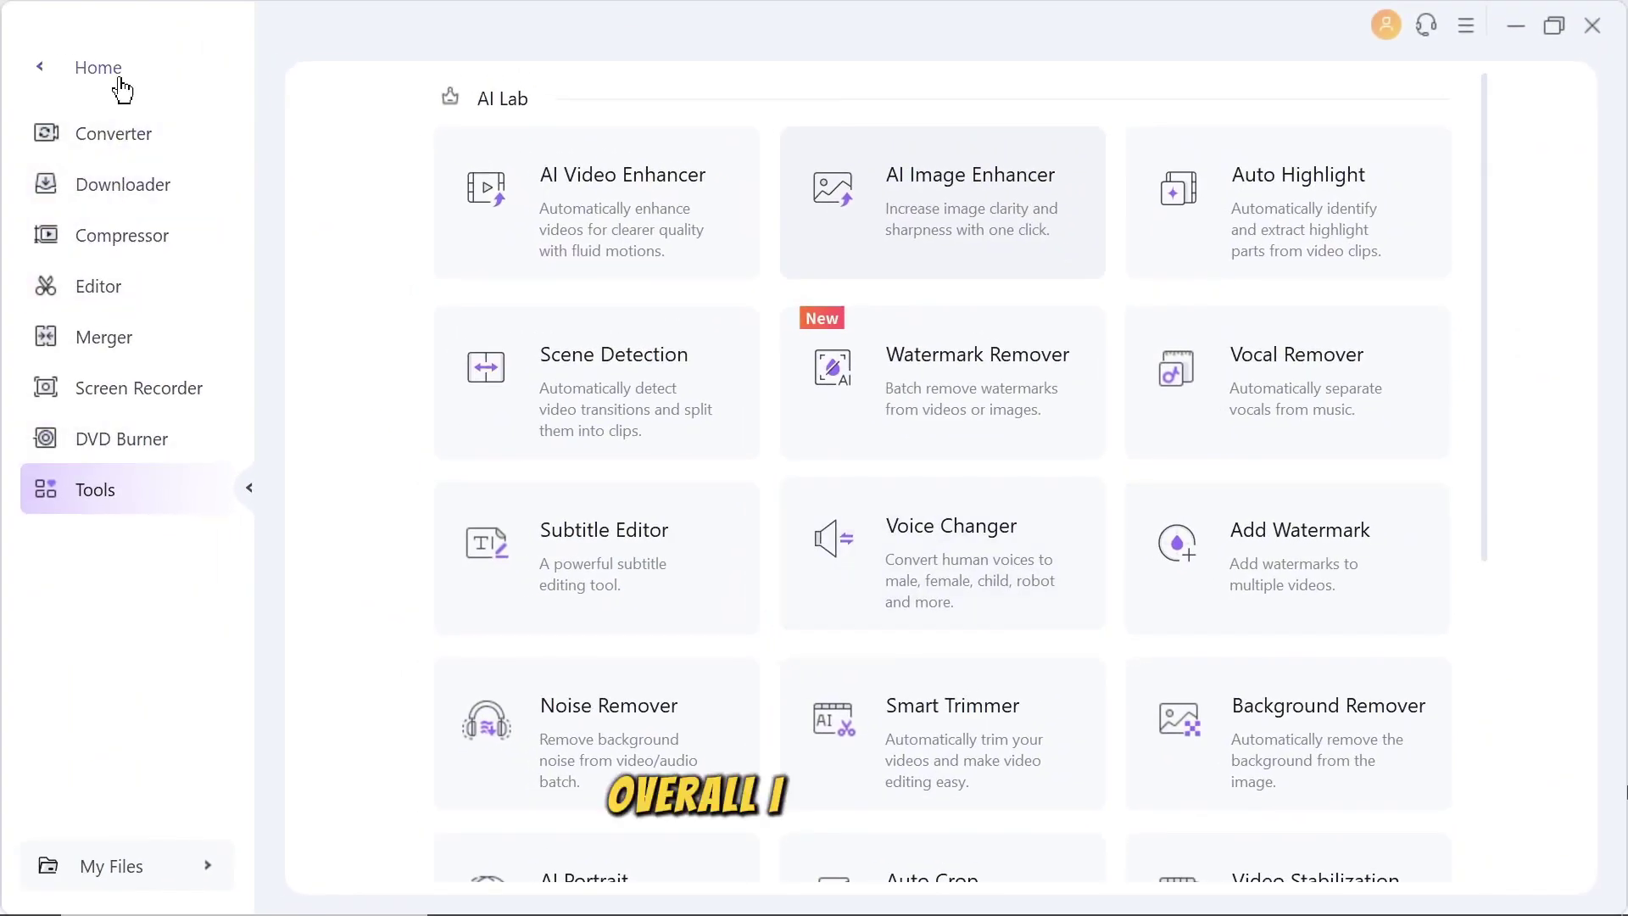
click(121, 83)
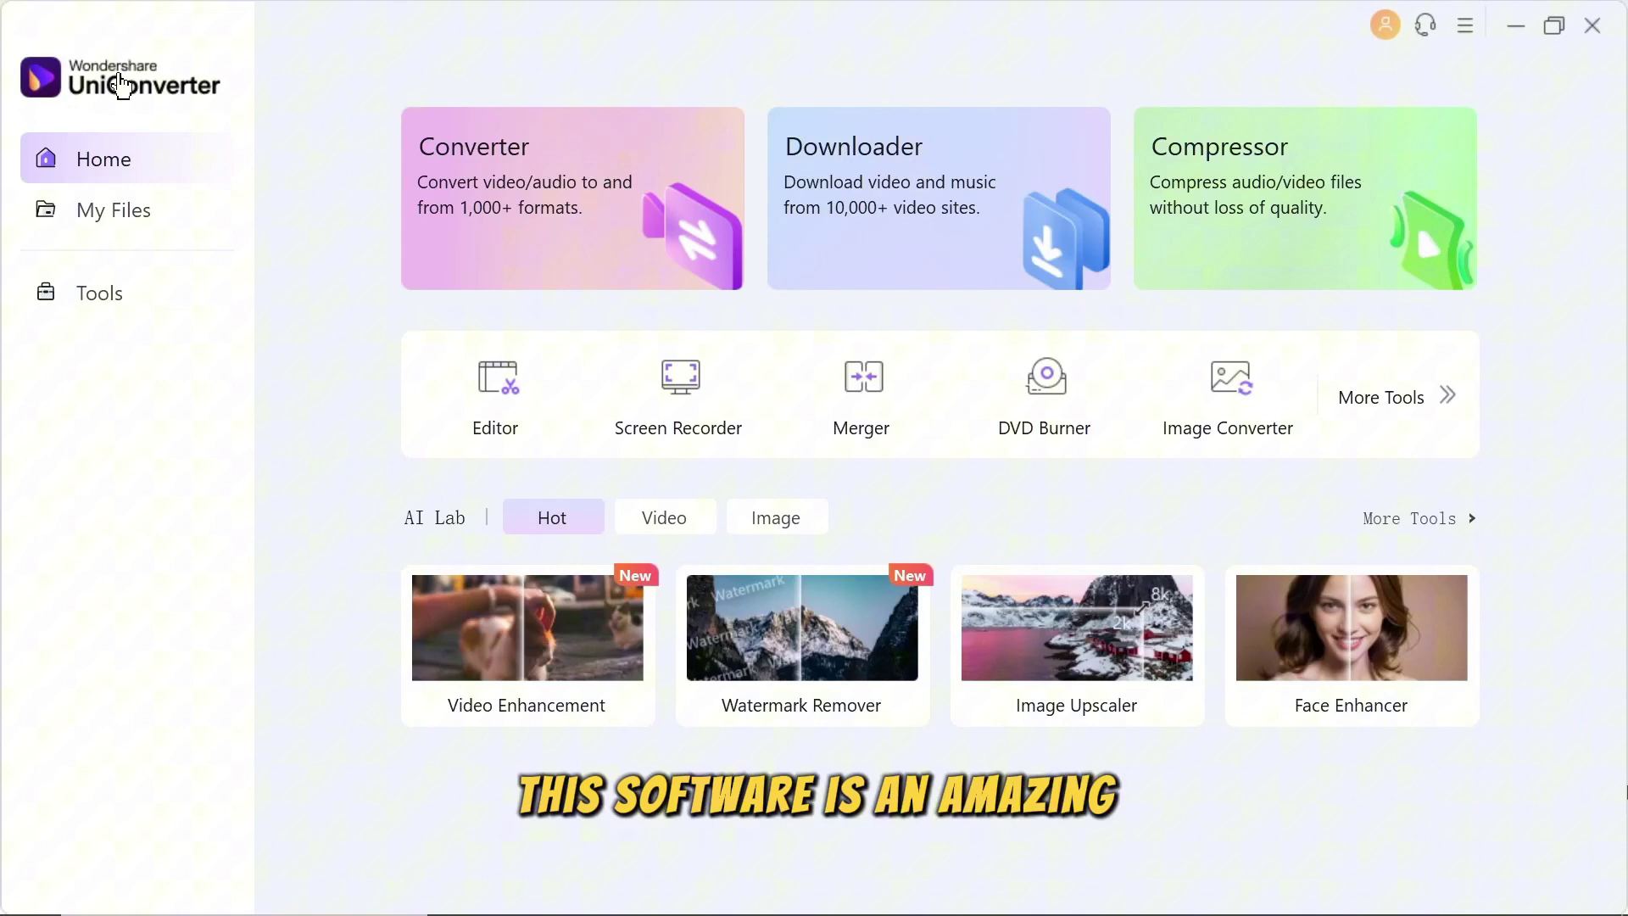